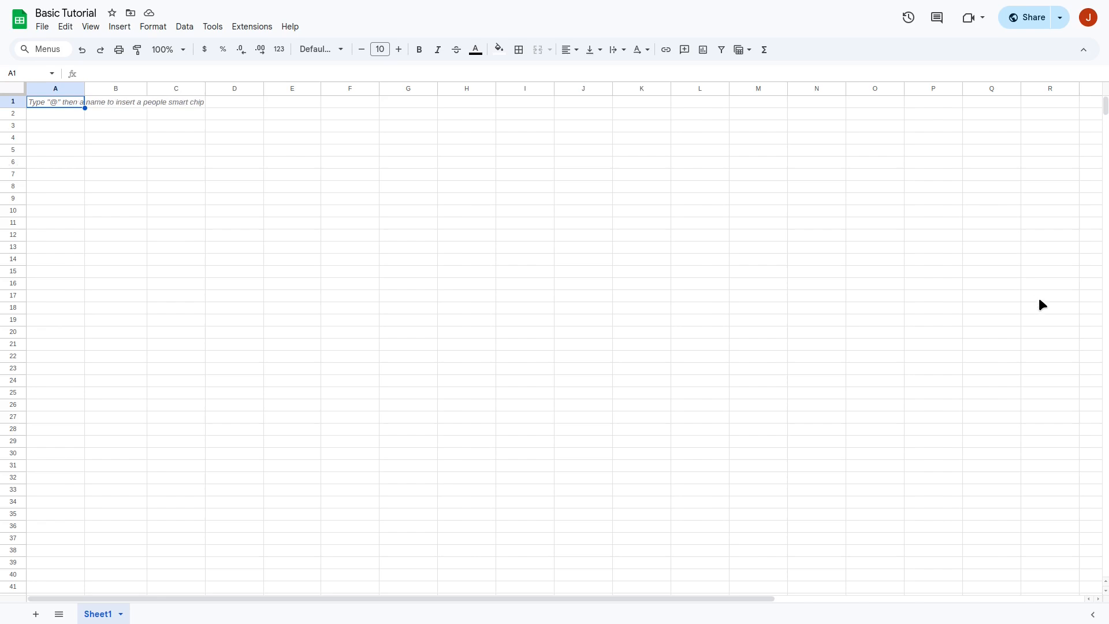
# Step: Examine the blank sheet's individual cells and the full extent of its rows and columns
pyautogui.click(113, 126)
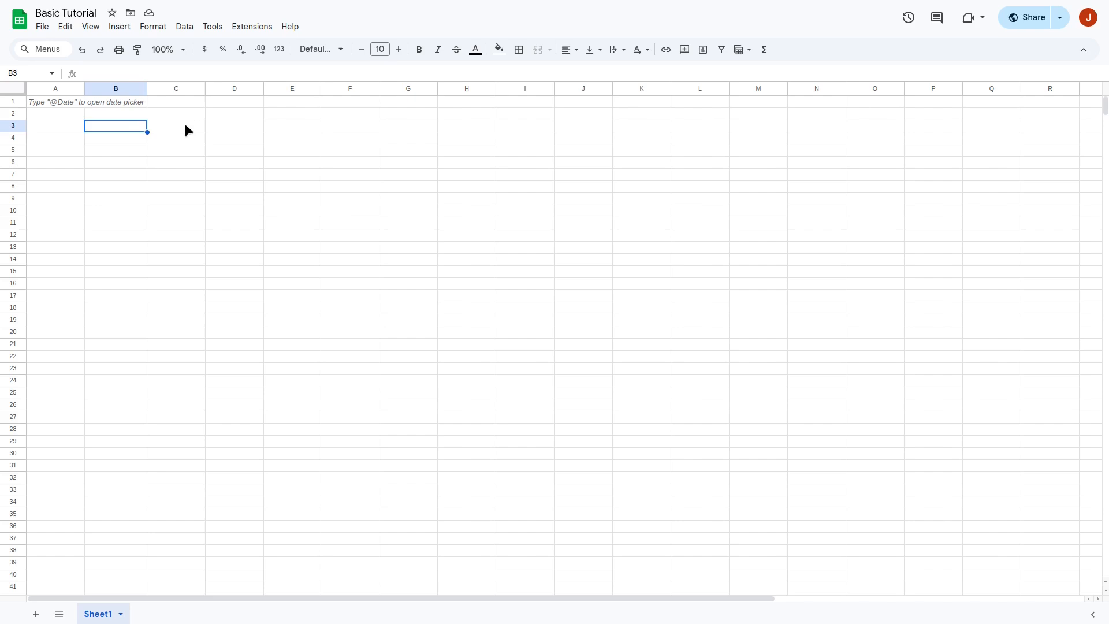
pyautogui.click(185, 126)
pyautogui.click(238, 128)
pyautogui.click(294, 128)
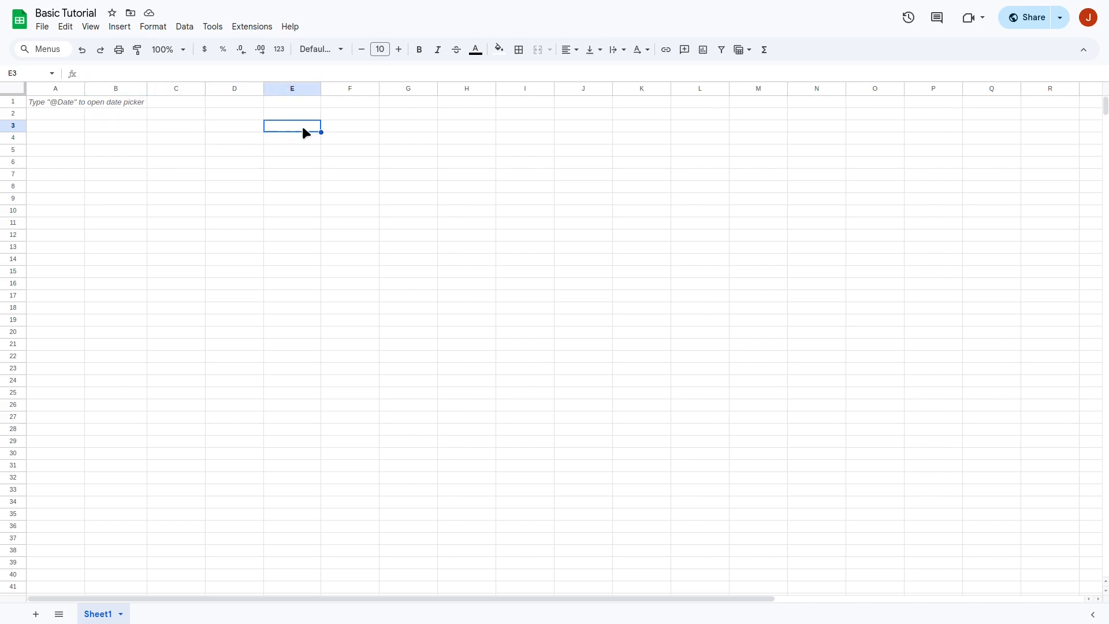
pyautogui.click(186, 139)
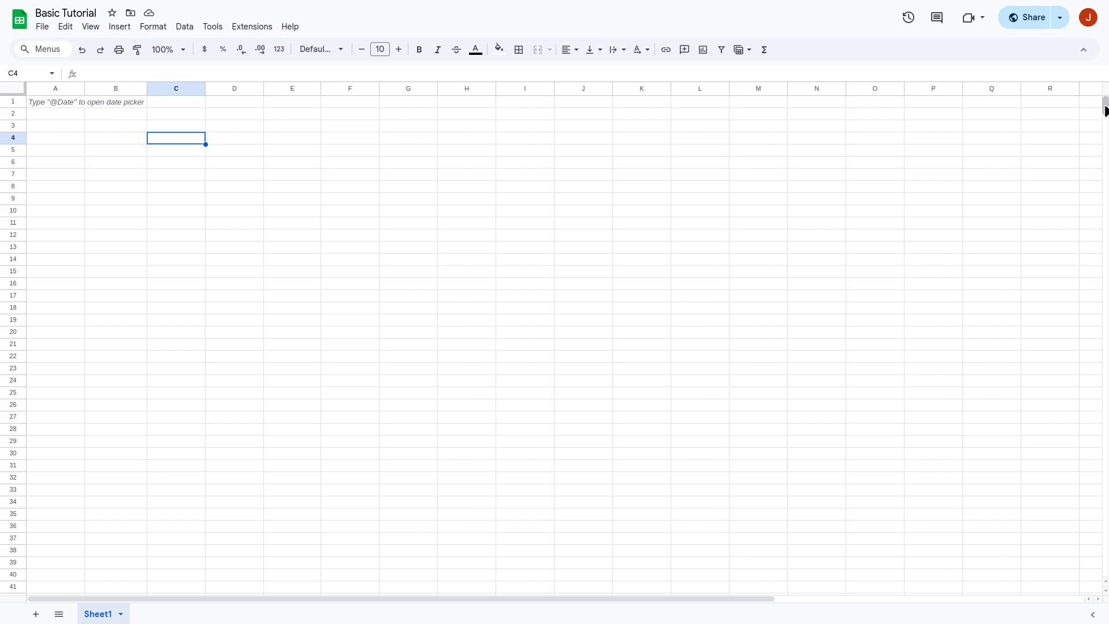
pyautogui.moveTo(1105, 107); pyautogui.dragTo(1081, 594)
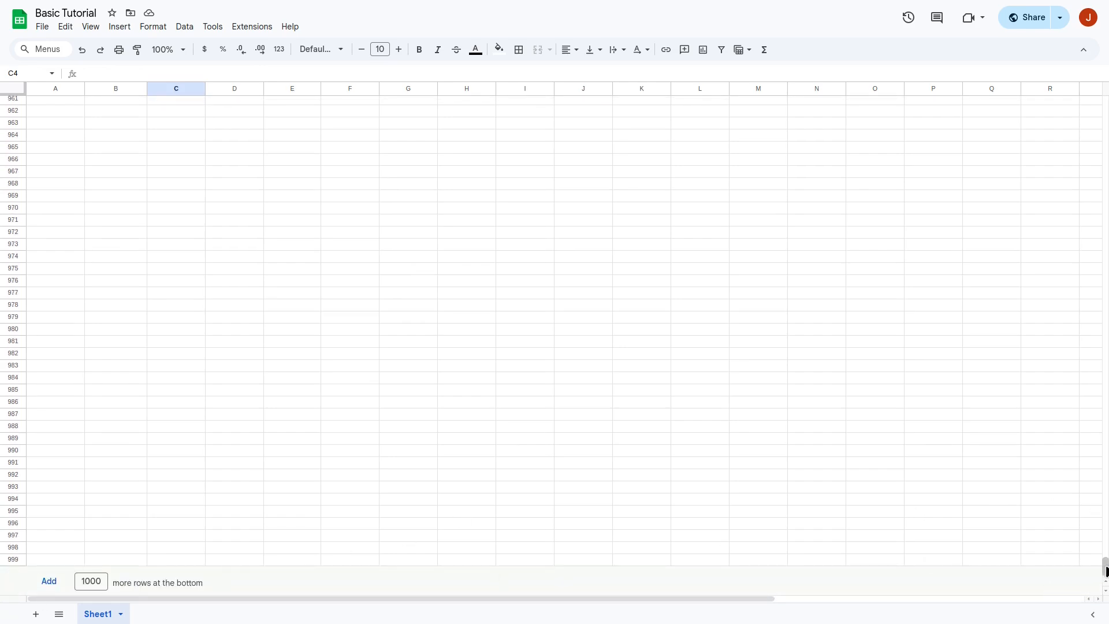
pyautogui.moveTo(1104, 566); pyautogui.dragTo(1057, 81)
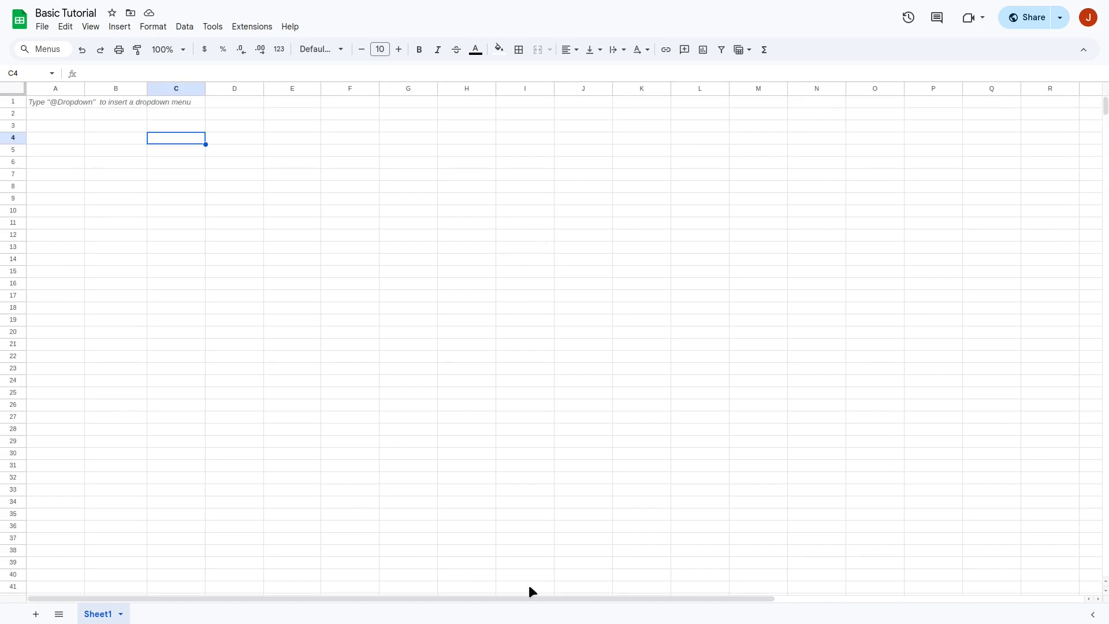
pyautogui.moveTo(588, 599); pyautogui.dragTo(934, 587)
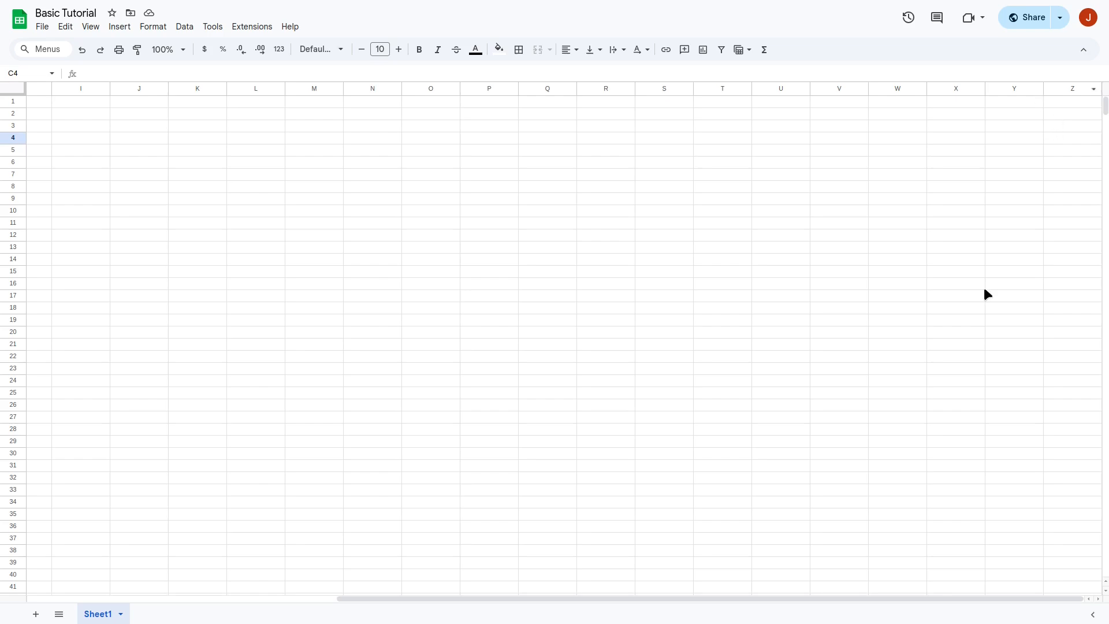
pyautogui.moveTo(848, 597); pyautogui.dragTo(428, 588)
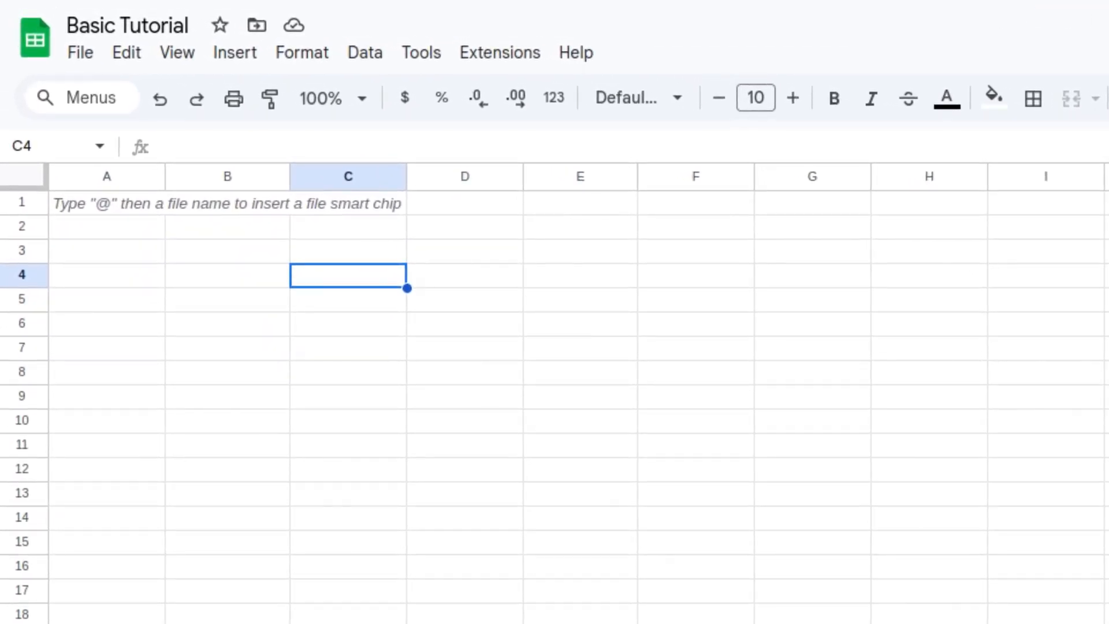
# Step: Enter 50 in cell A1 and 25 in cell A2
pyautogui.click(92, 202)
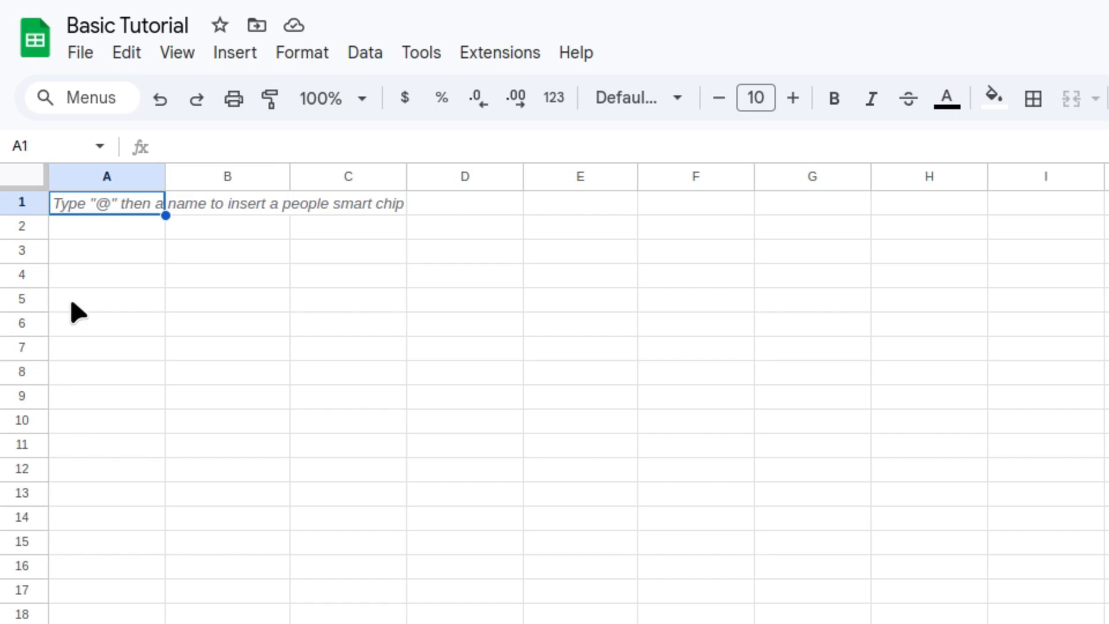
pyautogui.write('50')
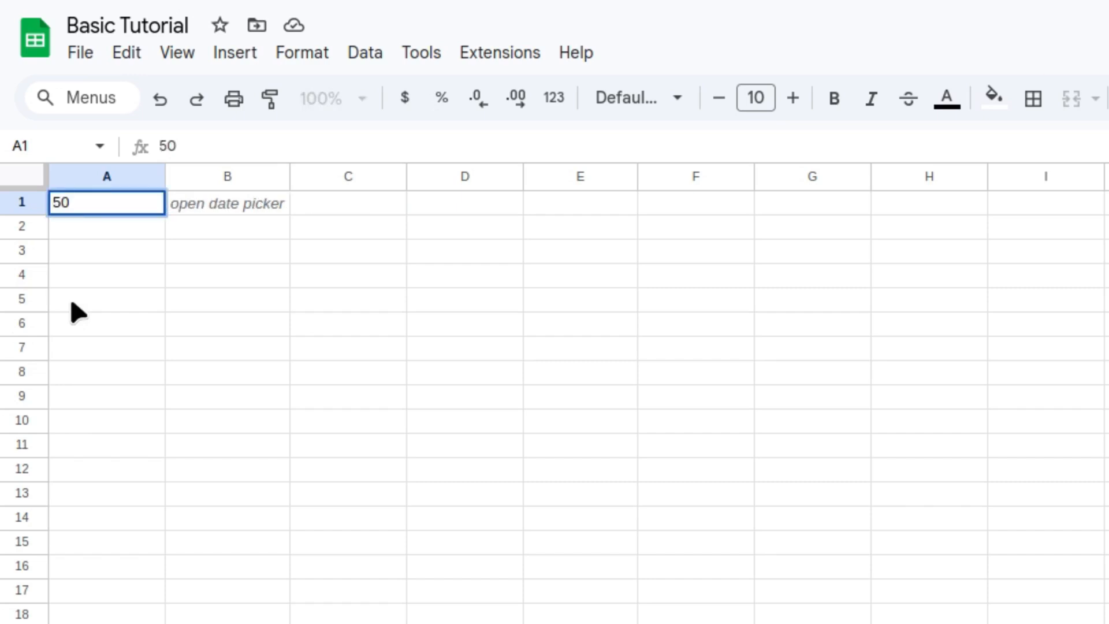
pyautogui.press('Return')
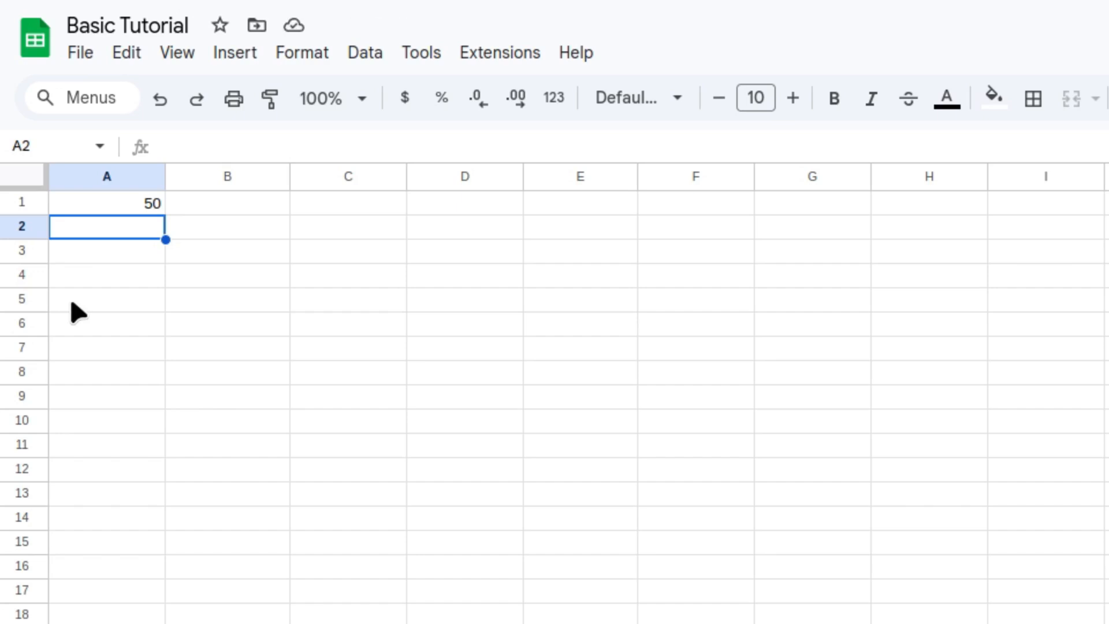
pyautogui.write('25')
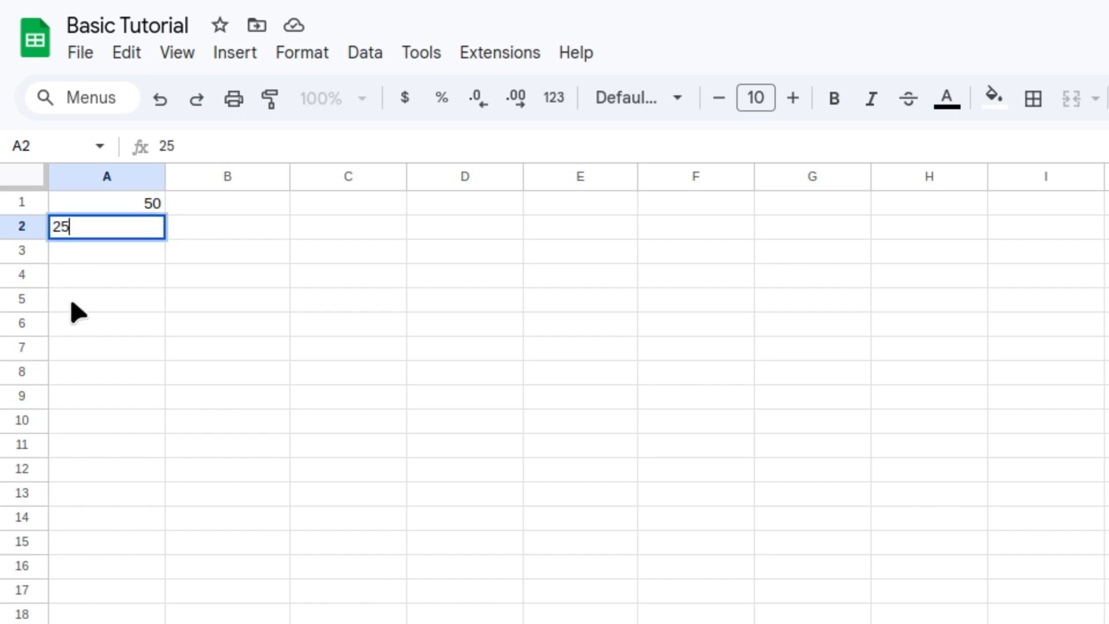
pyautogui.press('Return')
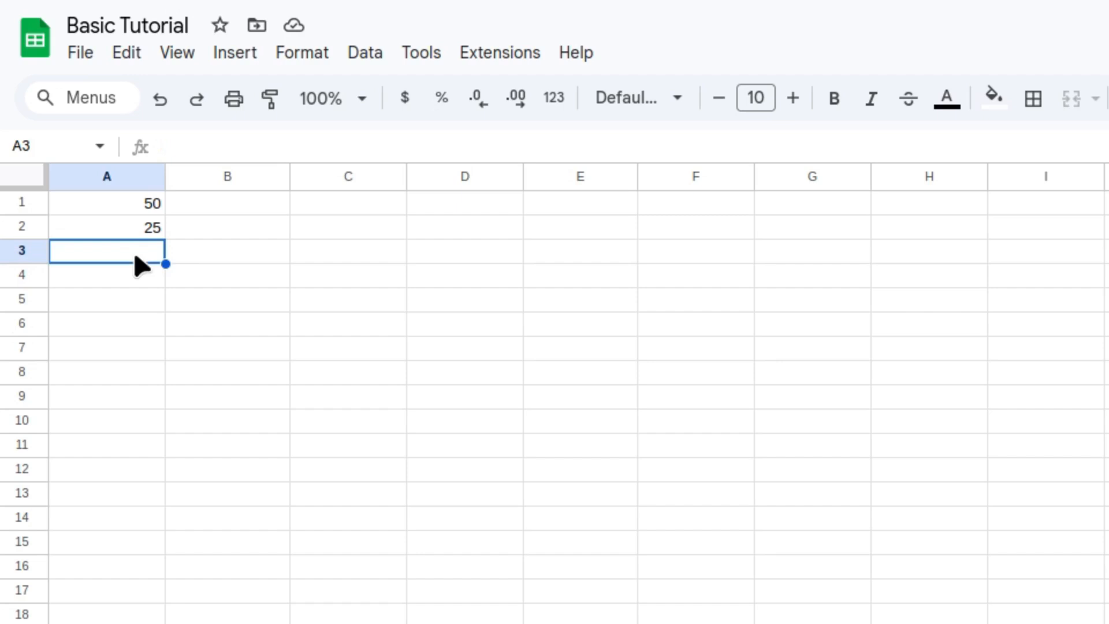
# Step: Add the formula =A1+A2 in cell A3, picking both cells as references
pyautogui.write('=')
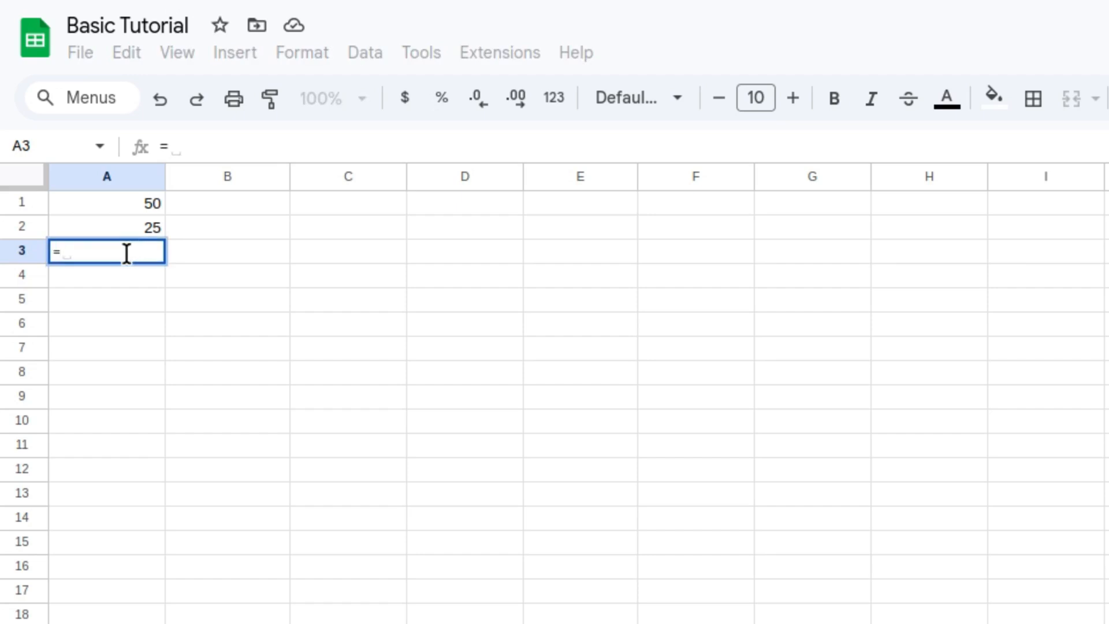
pyautogui.click(123, 205)
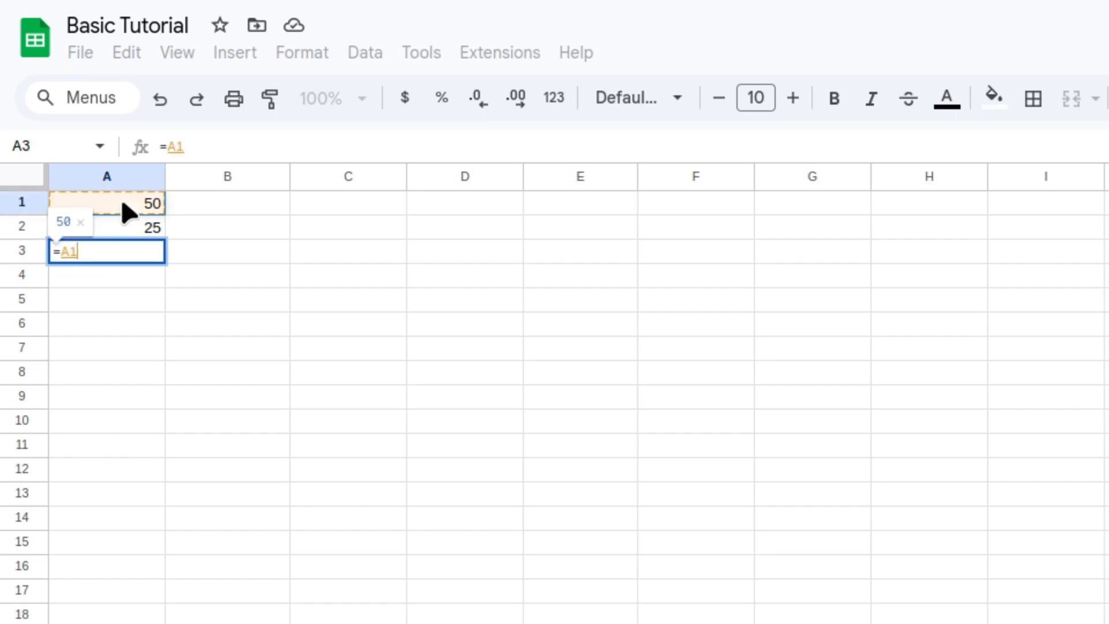
pyautogui.write('+')
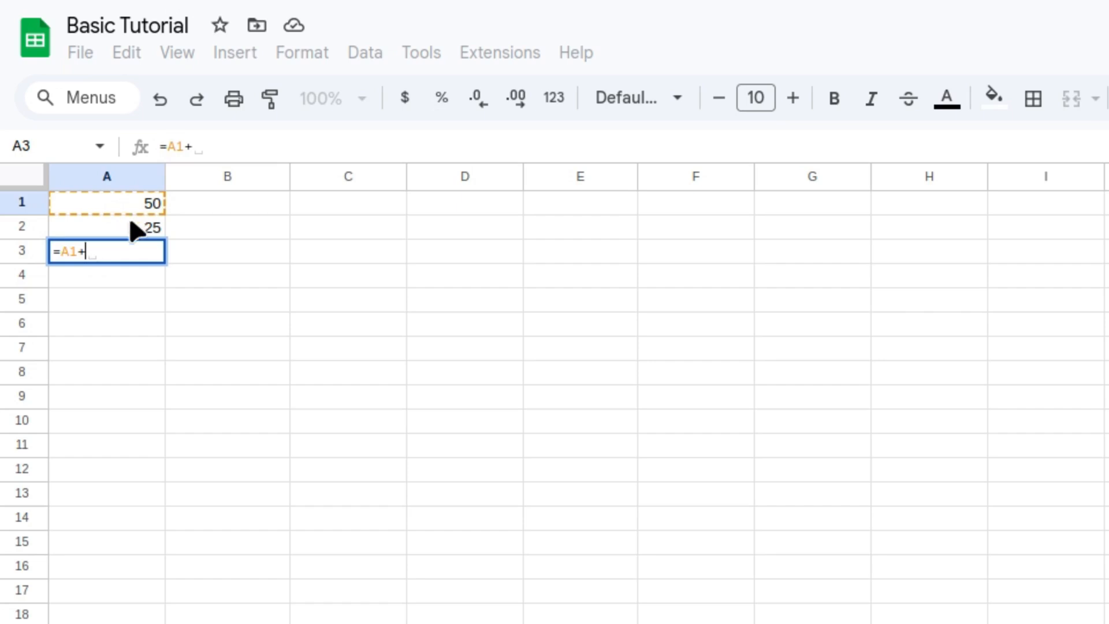
pyautogui.click(130, 225)
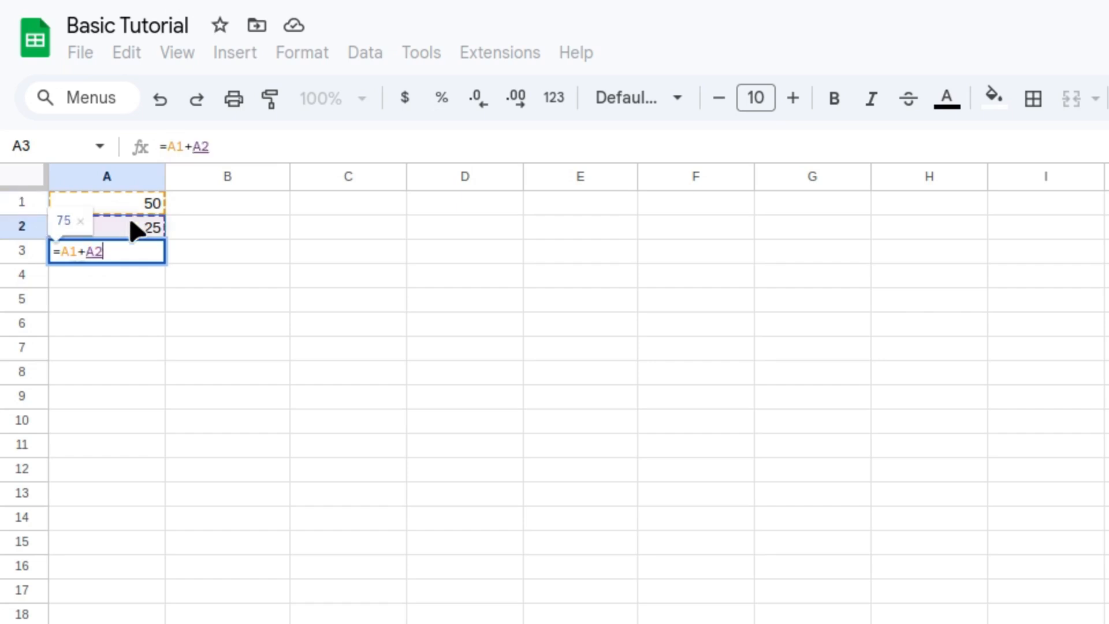
pyautogui.press('Return')
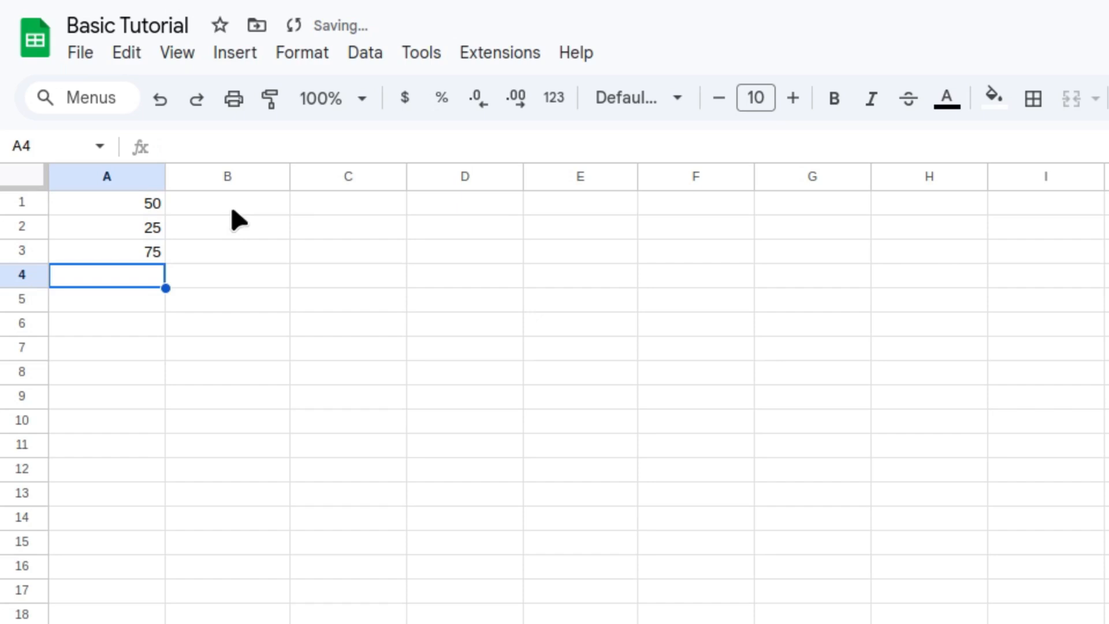
# Step: Label the total by entering "Sum" in cell B3
pyautogui.click(194, 249)
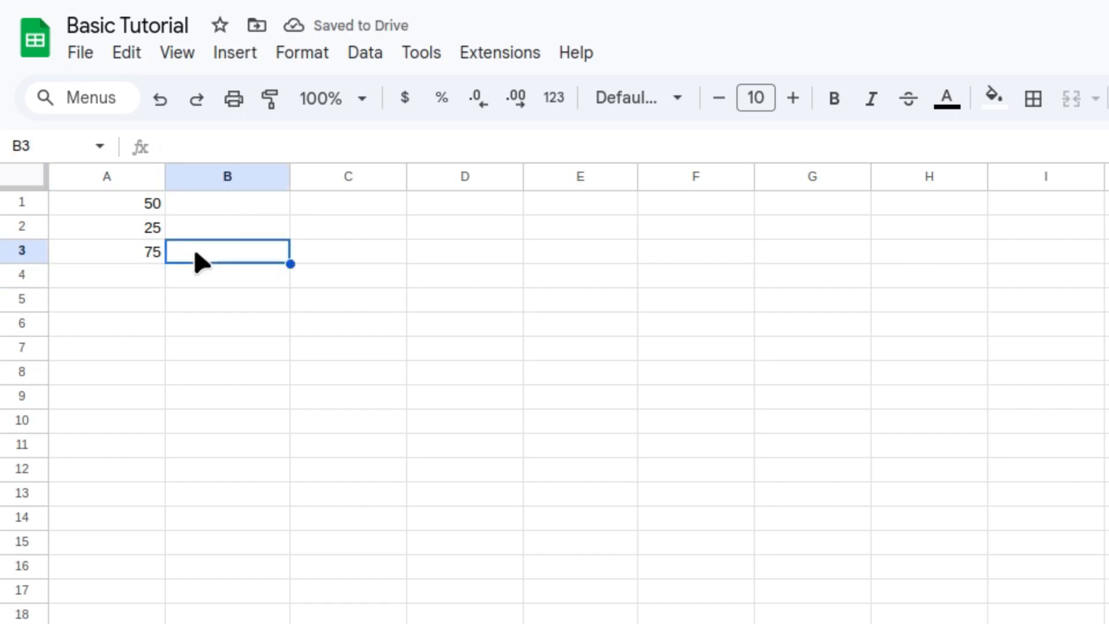
pyautogui.write('Sum')
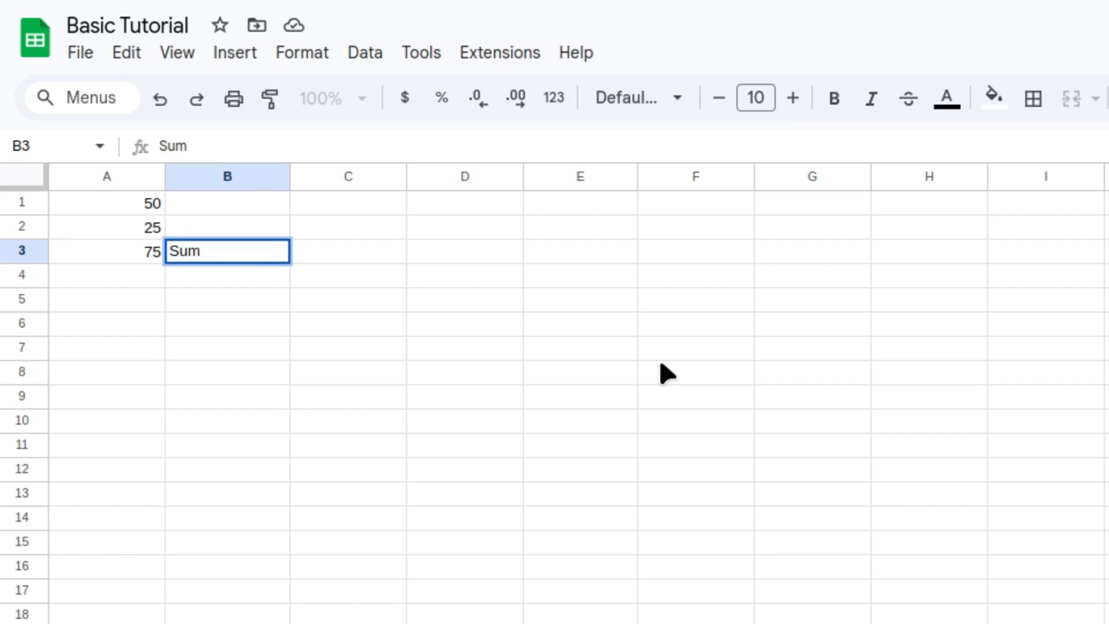
pyautogui.press('Return')
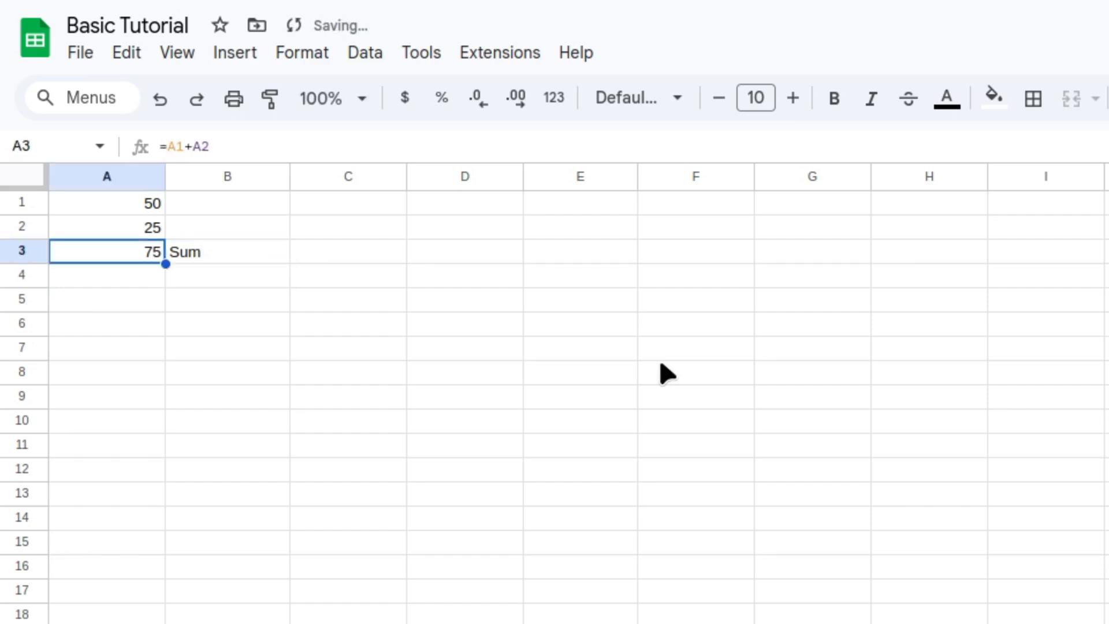
# Step: Replace the cell references in A3's formula with manually entered ones so it reads =a1+a2
pyautogui.click(208, 145)
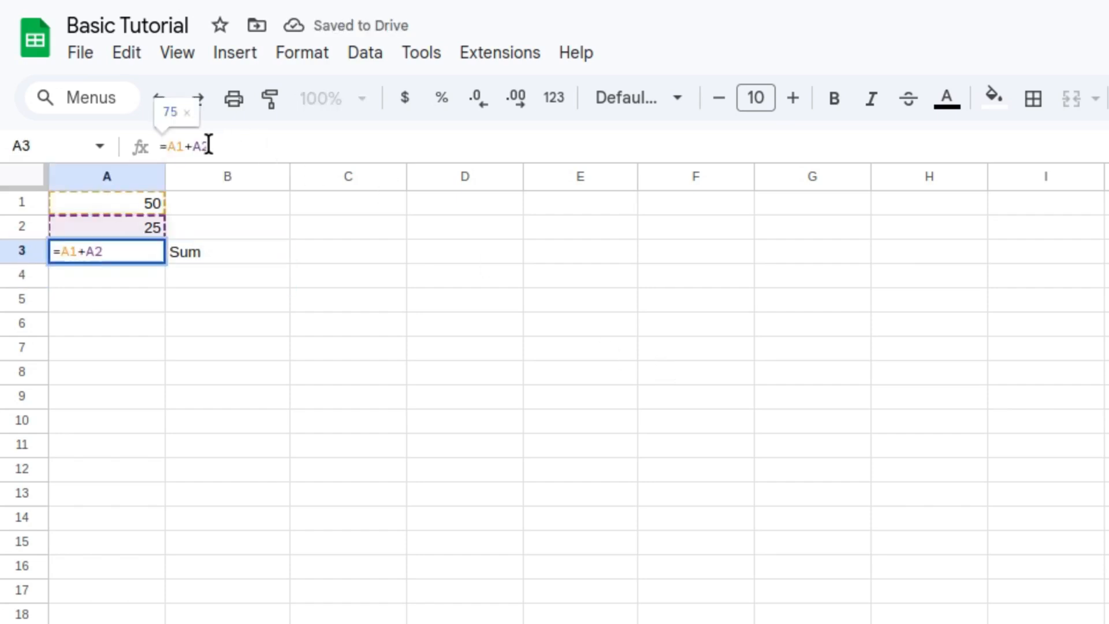
pyautogui.moveTo(207, 145); pyautogui.dragTo(168, 146)
pyautogui.press('BackSpace')
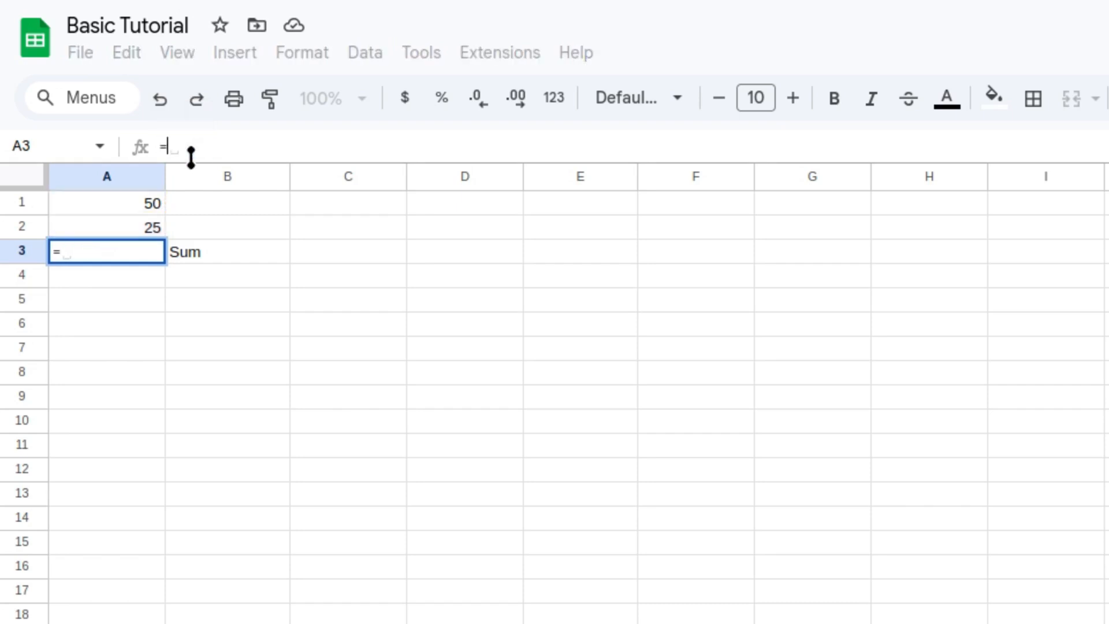
pyautogui.write('a1')
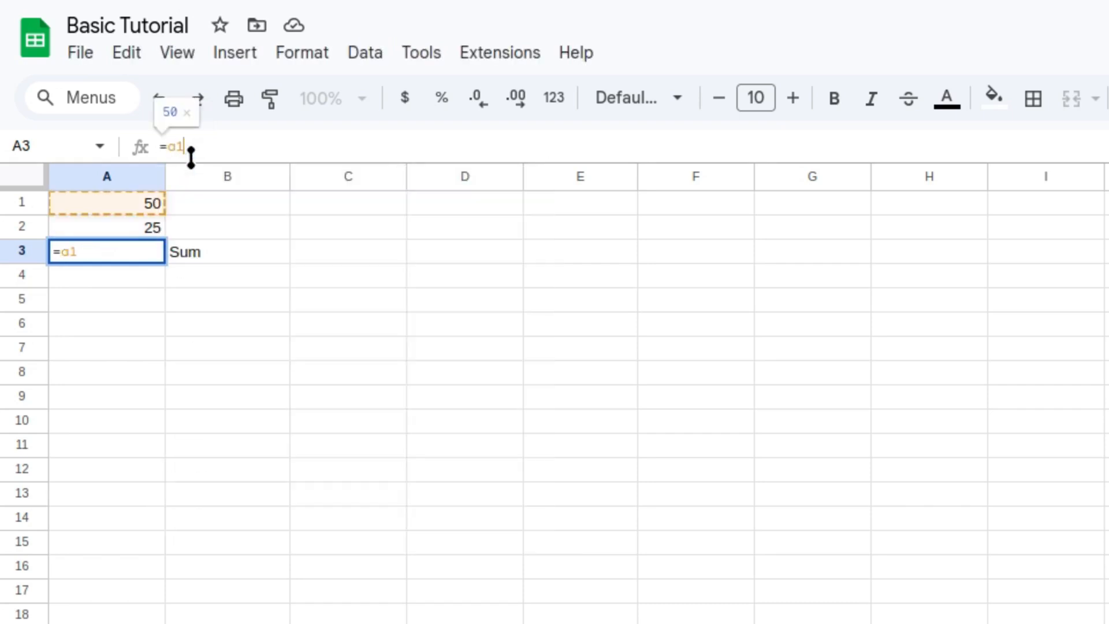
pyautogui.write('+')
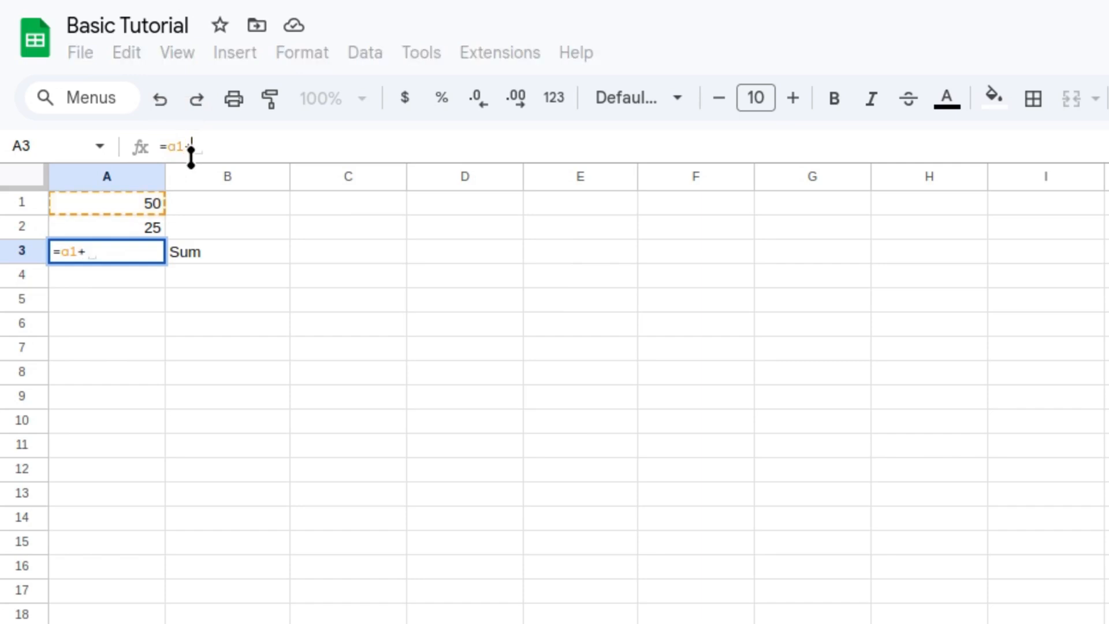
pyautogui.write('a2')
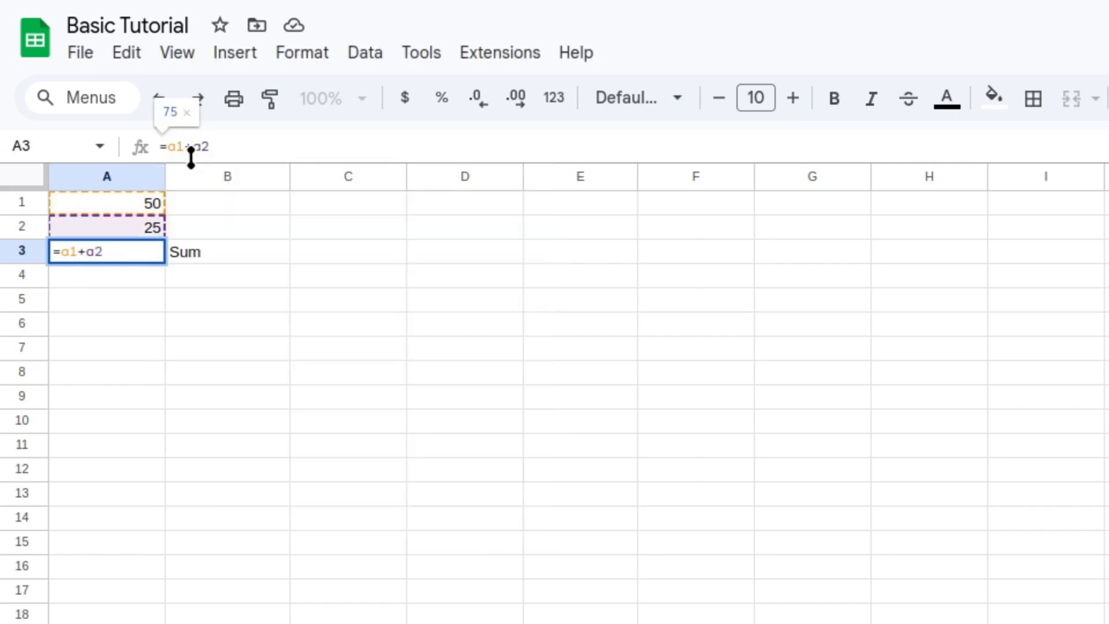
pyautogui.press('Return')
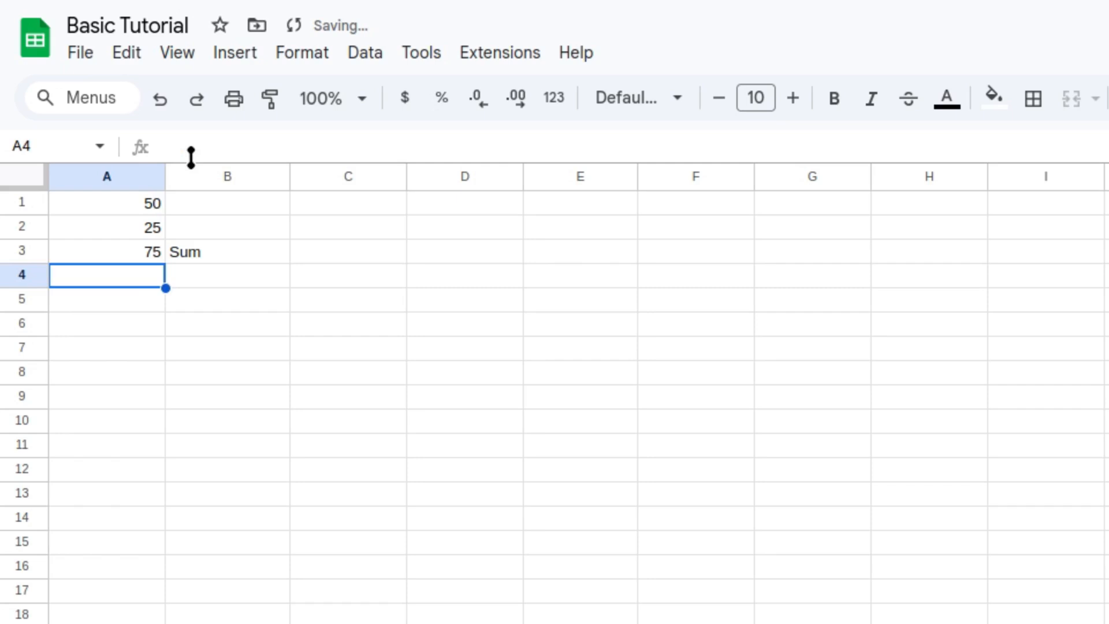
# Step: Try inserting a blank cell at A3 with the existing cells shifted down, and undo the insertion
pyautogui.press('Up')
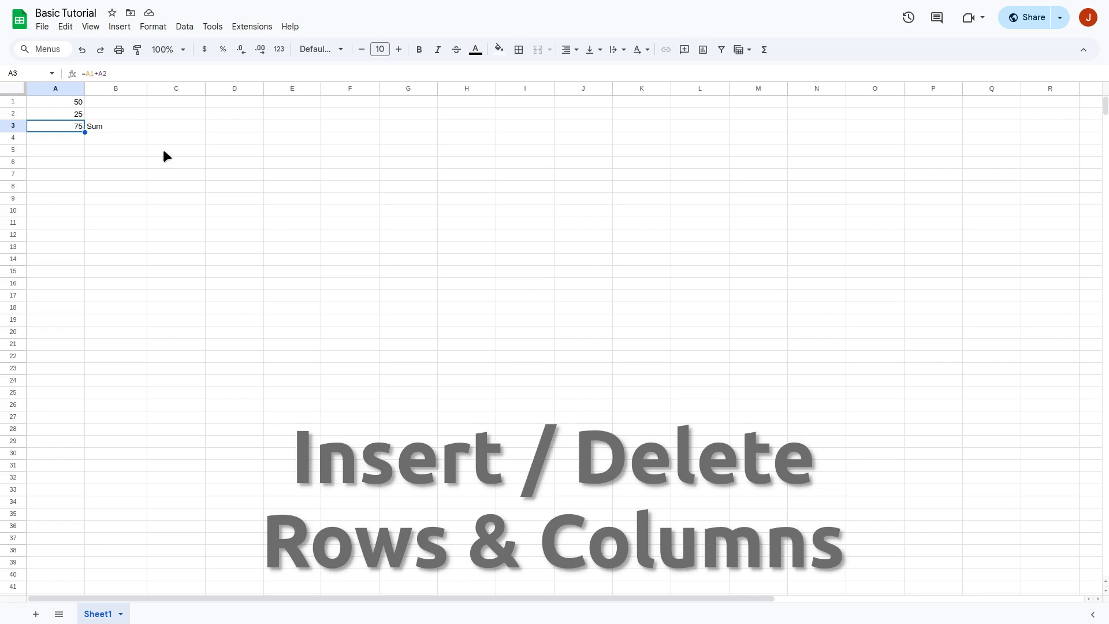
pyautogui.rightClick(69, 129)
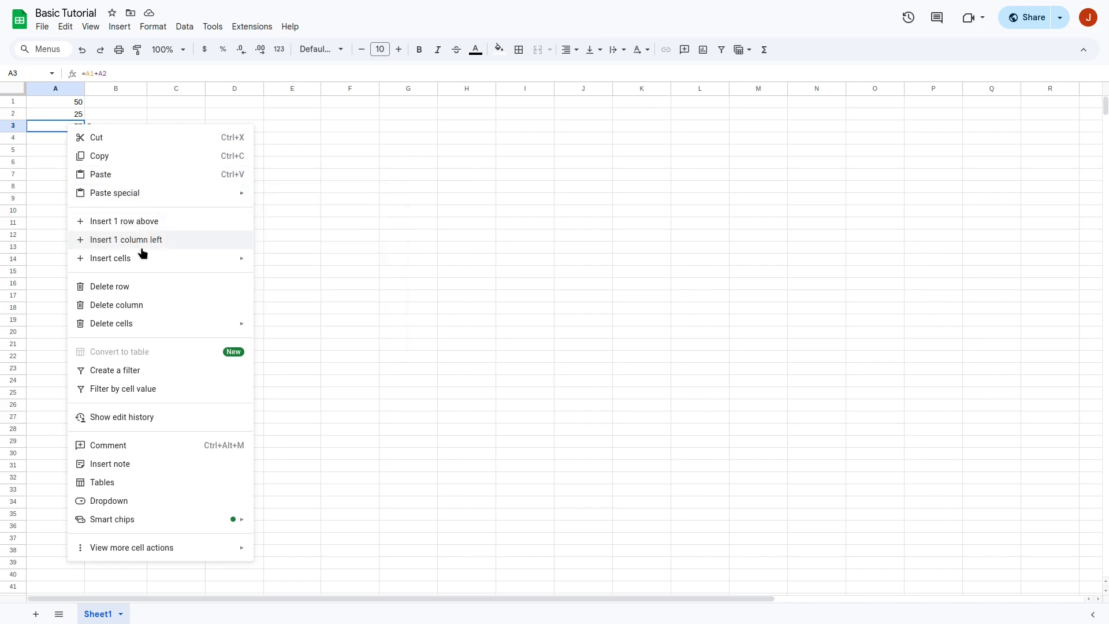
pyautogui.moveTo(141, 258)
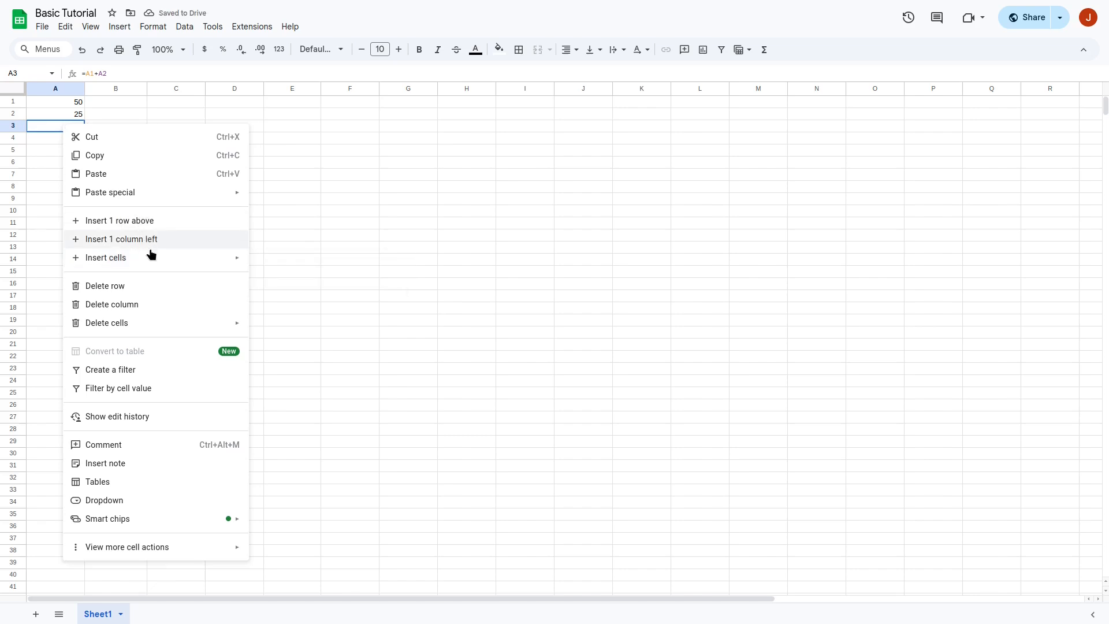
pyautogui.moveTo(142, 257)
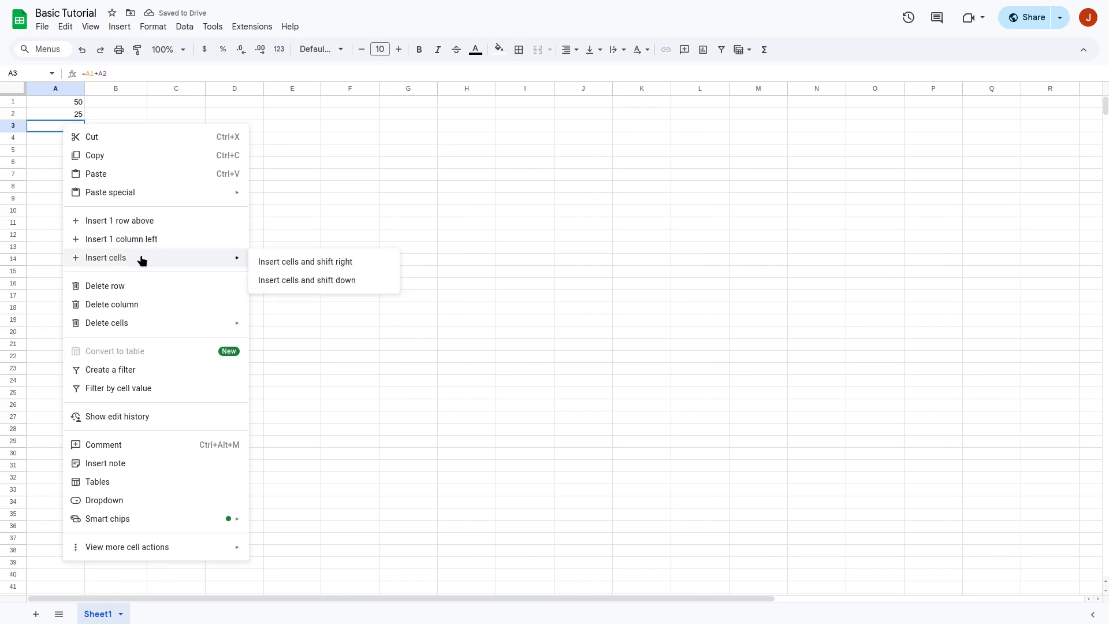
pyautogui.click(324, 282)
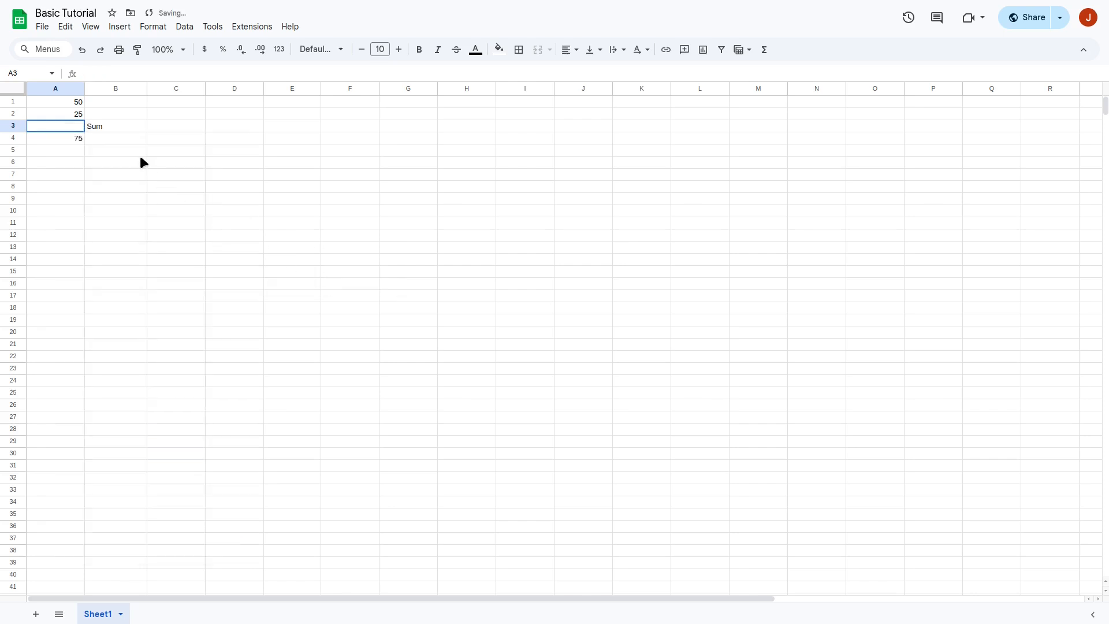
pyautogui.click(103, 126)
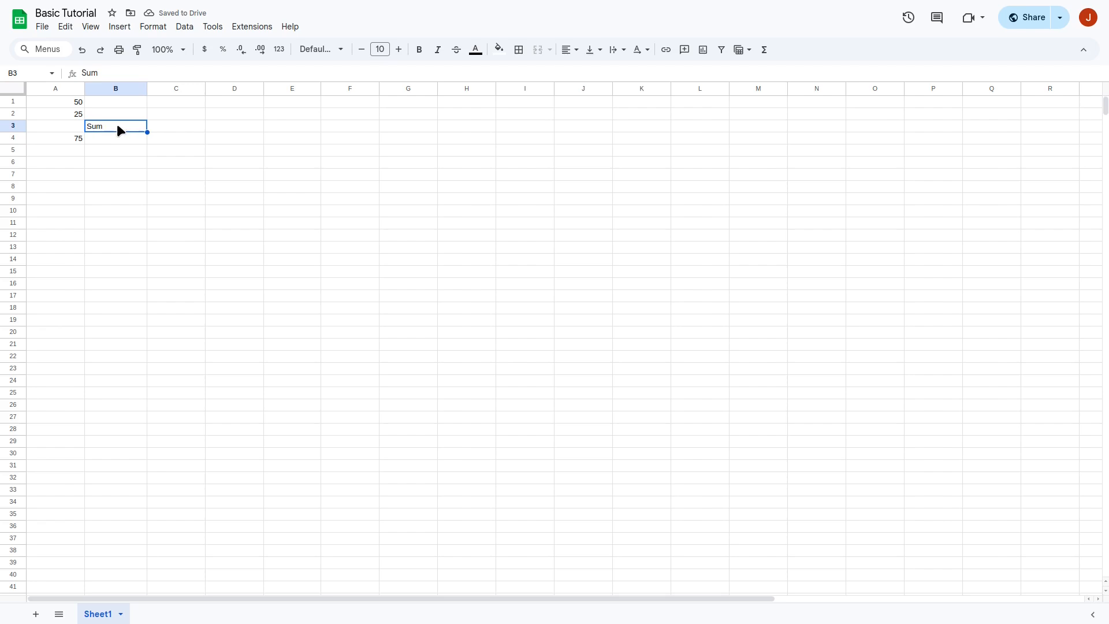
pyautogui.click(82, 51)
# Step: Insert one blank row above row 3, which holds the sum formula and its label
pyautogui.rightClick(69, 126)
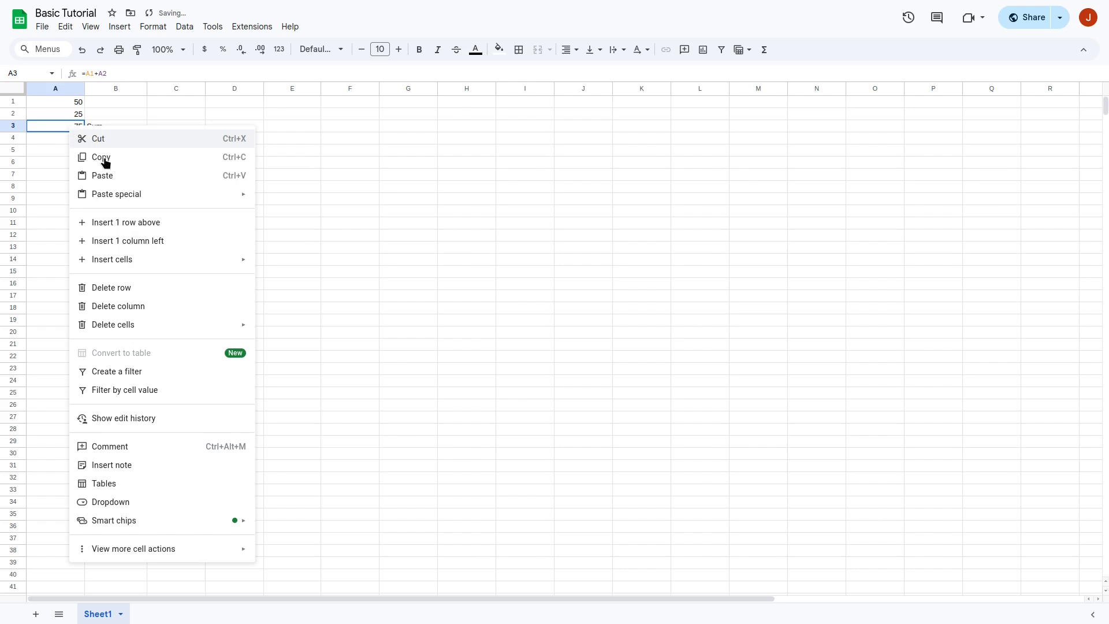
pyautogui.moveTo(148, 202)
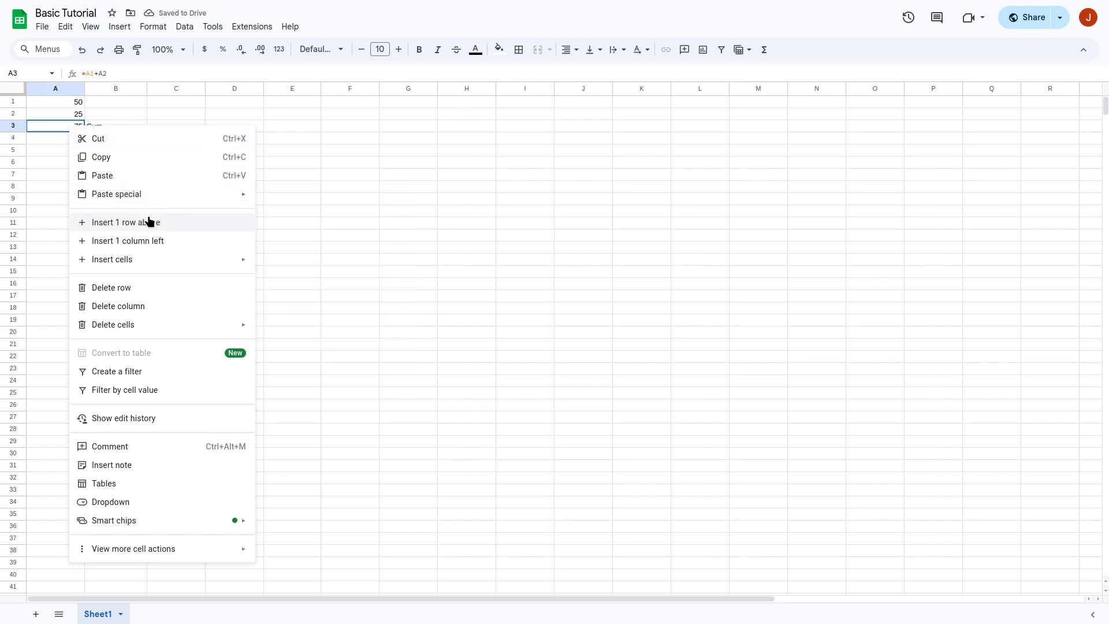
pyautogui.click(151, 223)
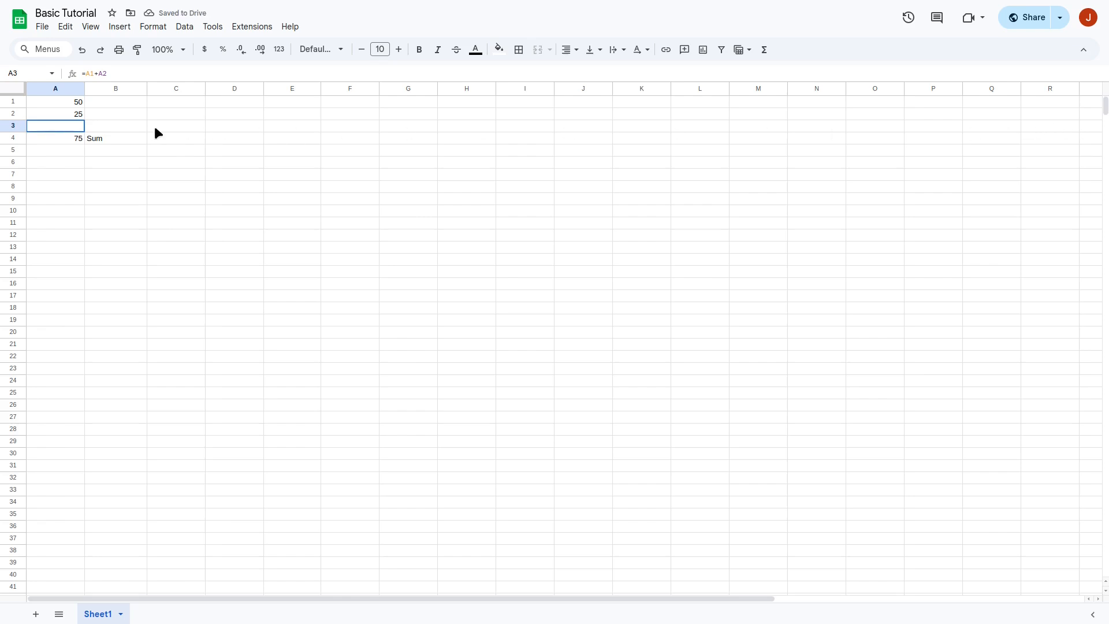
# Step: Insert one blank column to the left of column B, which holds the Sum label
pyautogui.click(114, 114)
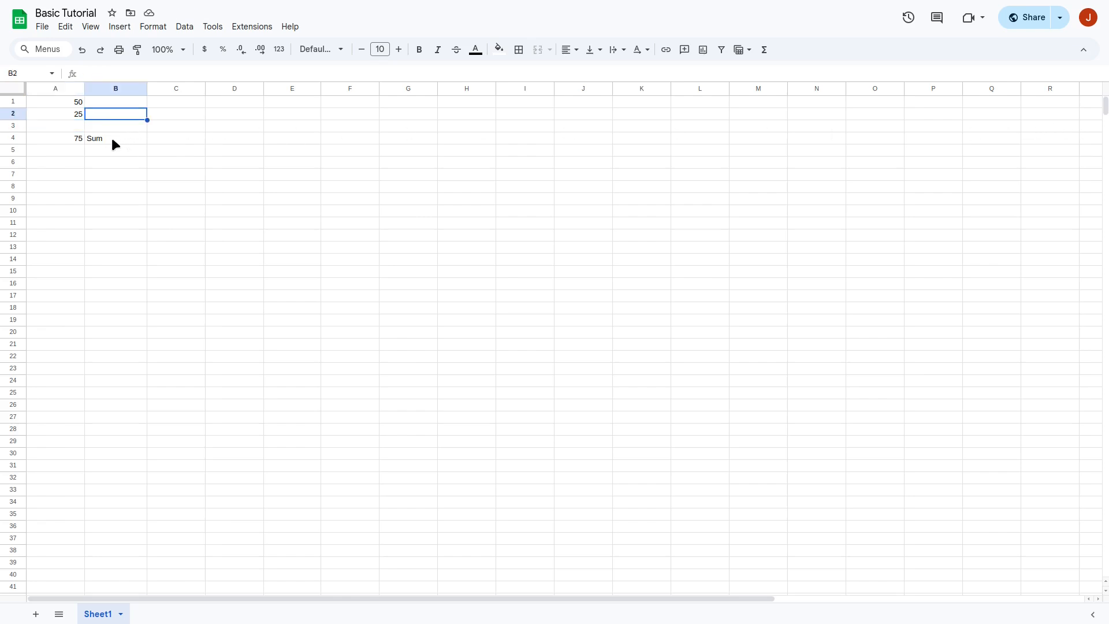
pyautogui.rightClick(108, 143)
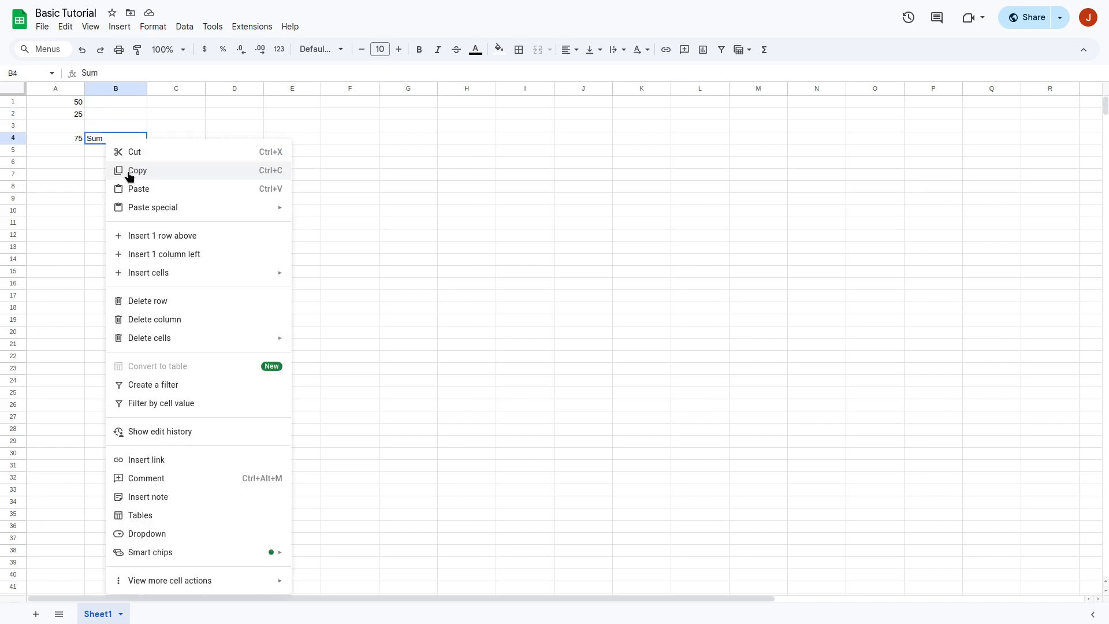
pyautogui.click(165, 254)
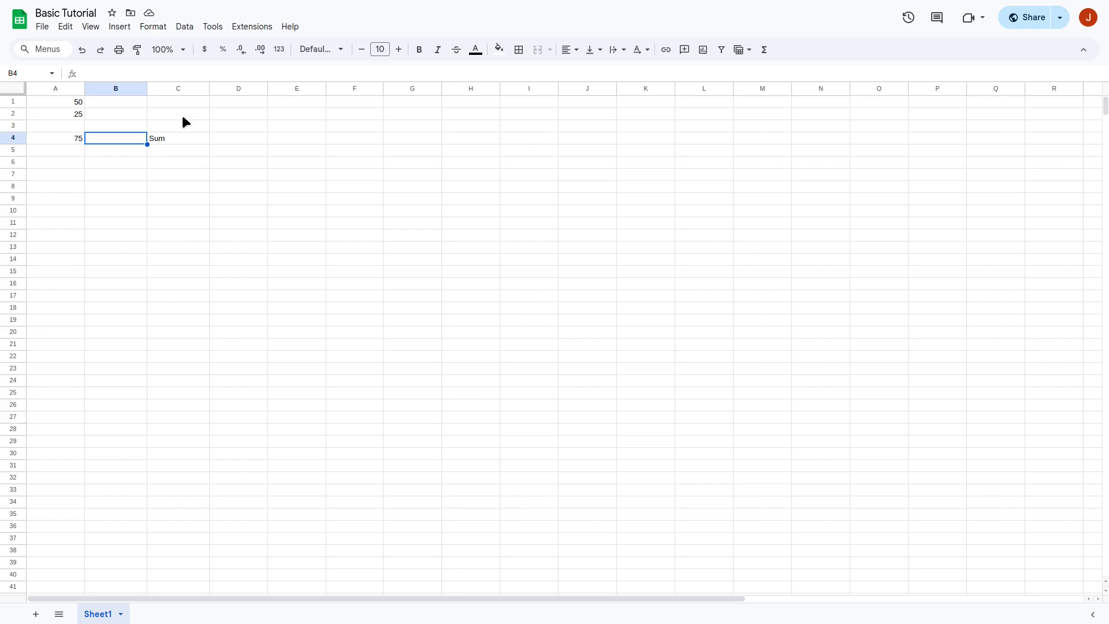
pyautogui.click(70, 139)
pyautogui.moveTo(70, 139); pyautogui.dragTo(63, 182)
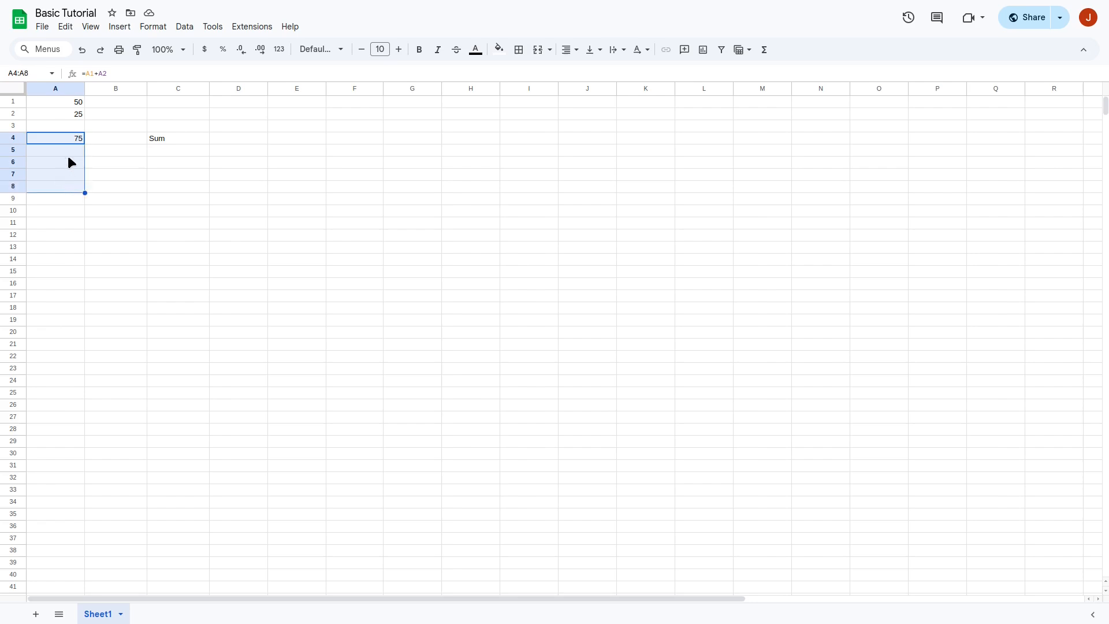
pyautogui.rightClick(70, 162)
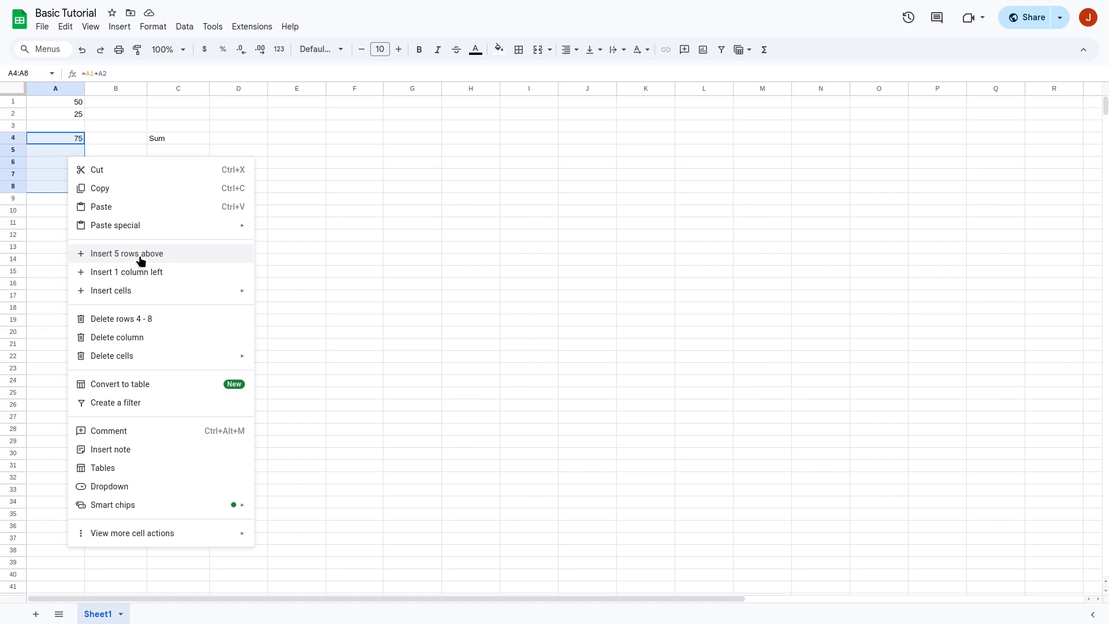
pyautogui.click(212, 140)
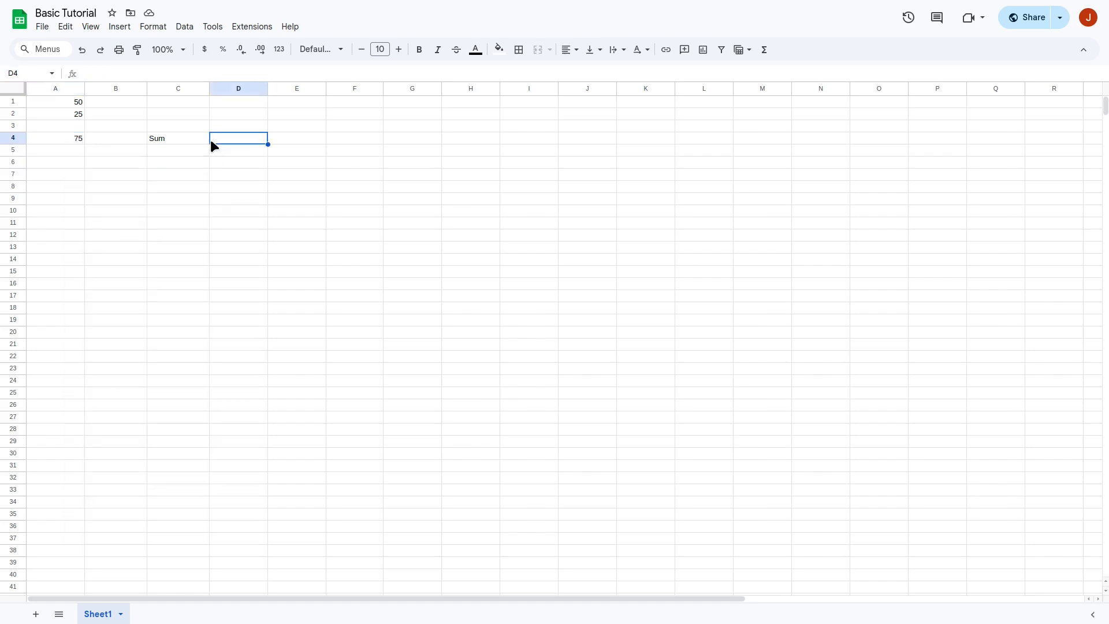
pyautogui.moveTo(76, 142); pyautogui.dragTo(58, 182)
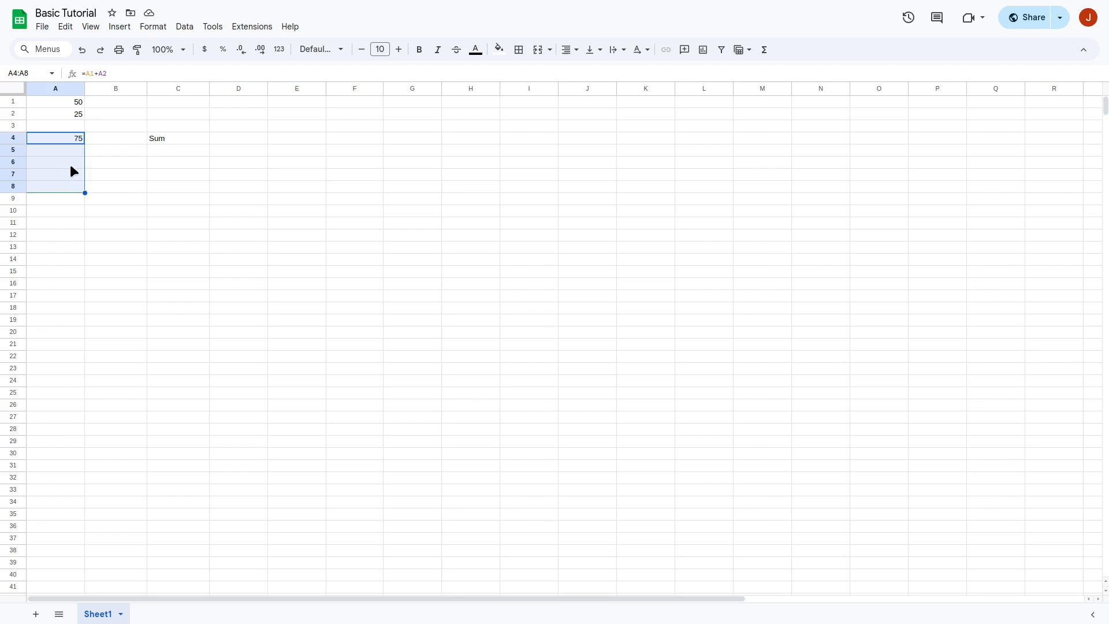
pyautogui.click(114, 143)
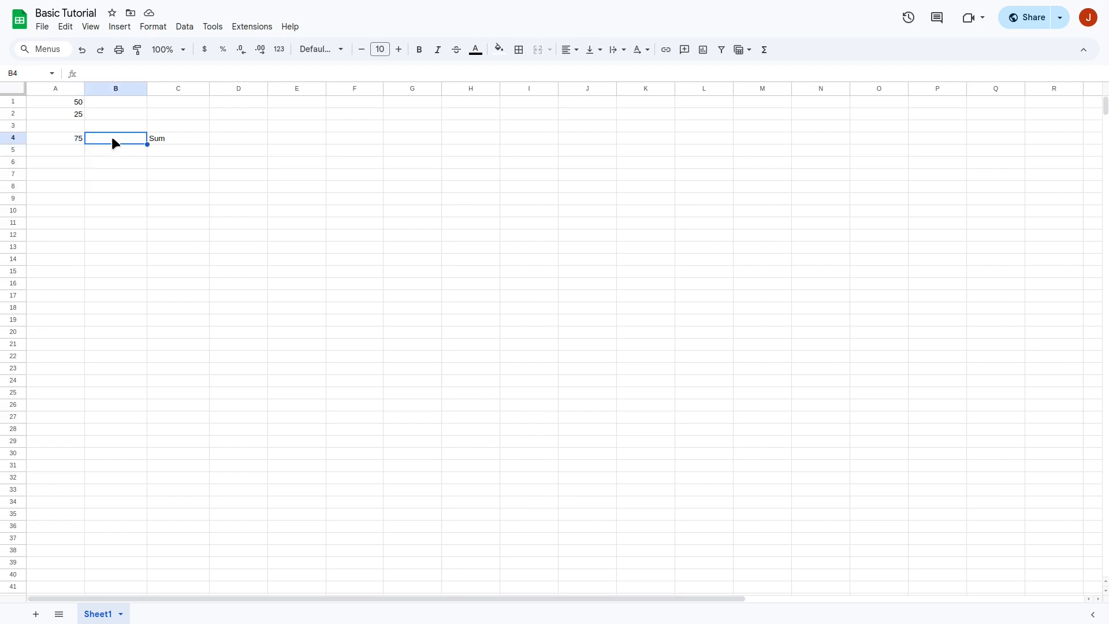
pyautogui.click(13, 139)
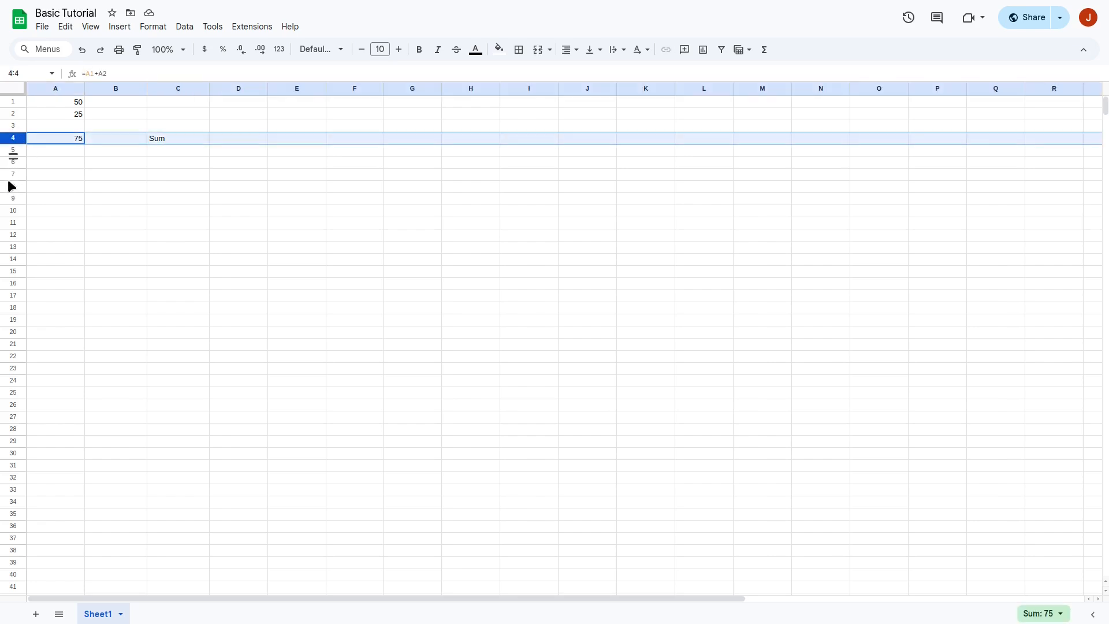
pyautogui.click(40, 152)
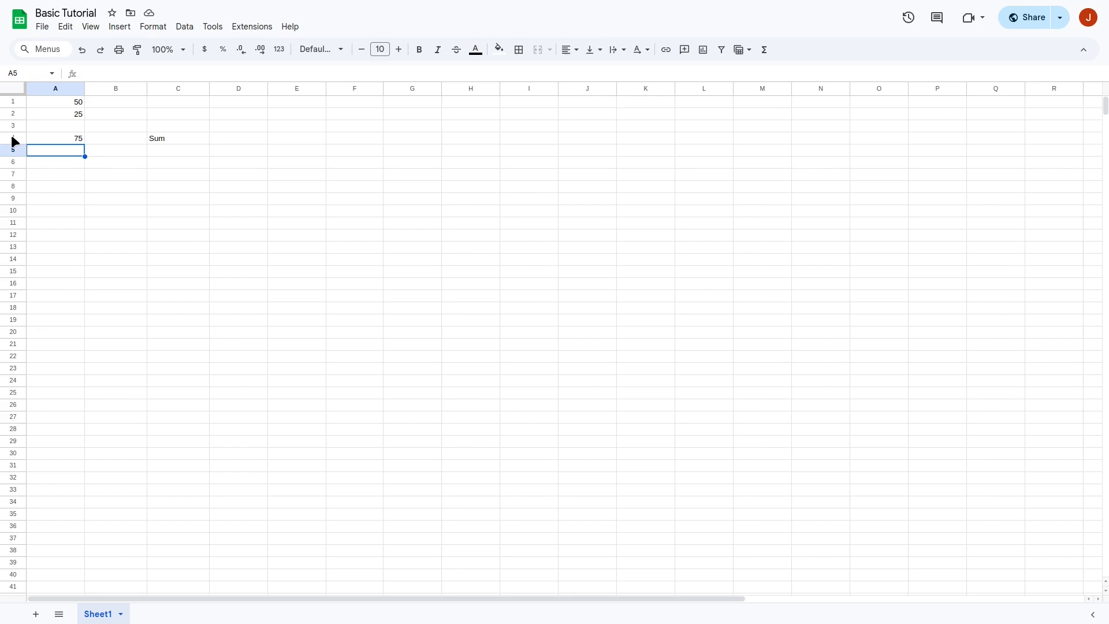
# Step: Insert five blank rows above row 4 by using rows 4 to 8 as the selection
pyautogui.moveTo(14, 141); pyautogui.dragTo(17, 186)
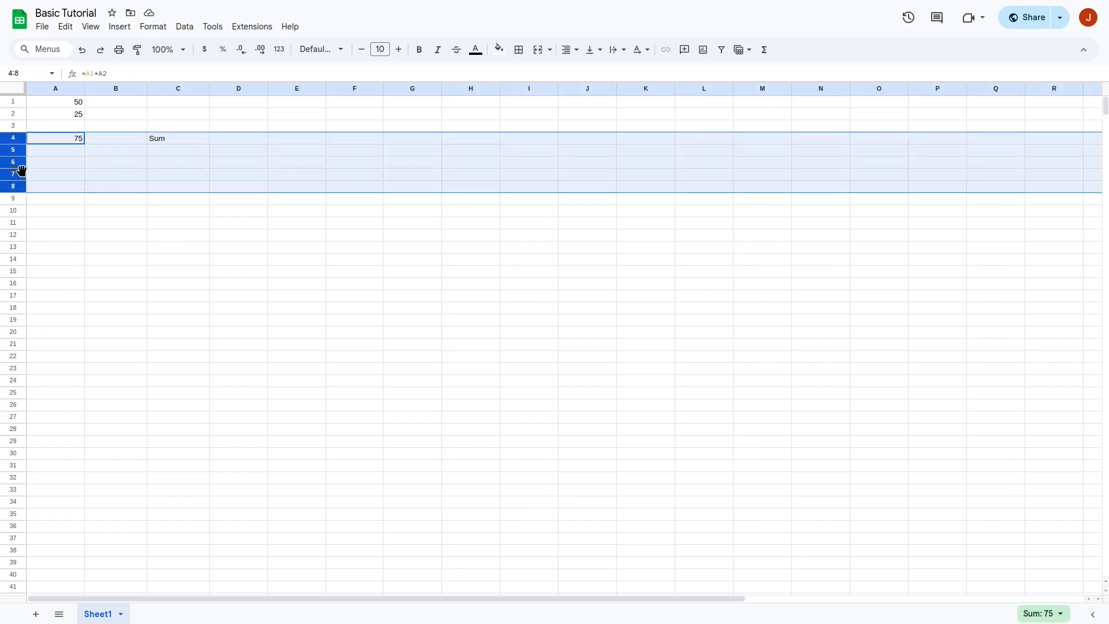
pyautogui.rightClick(15, 156)
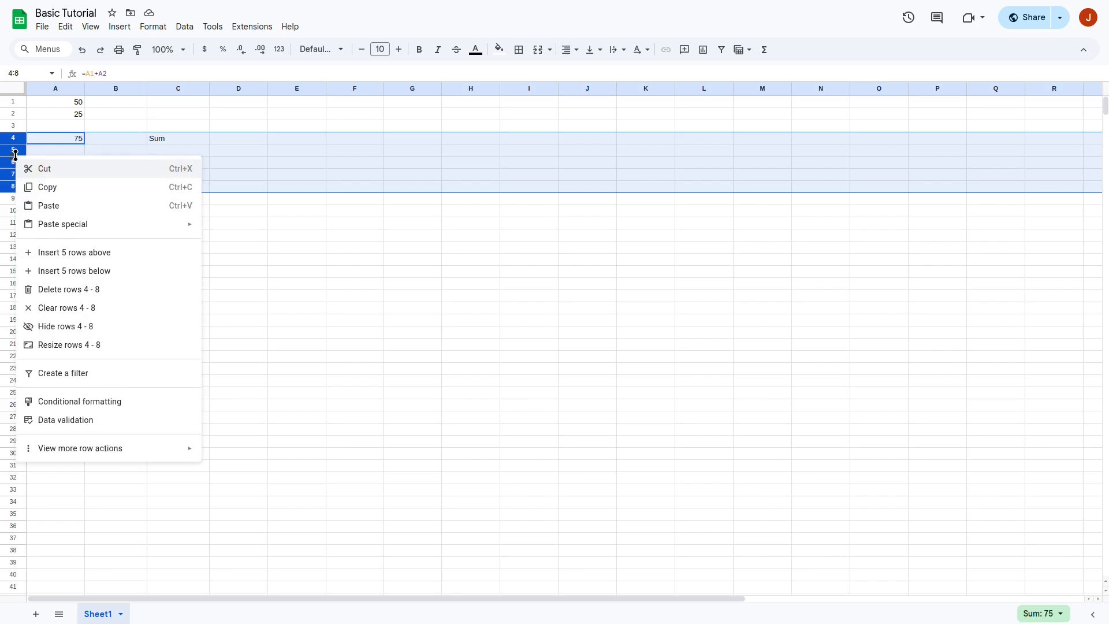
pyautogui.click(93, 256)
pyautogui.click(139, 151)
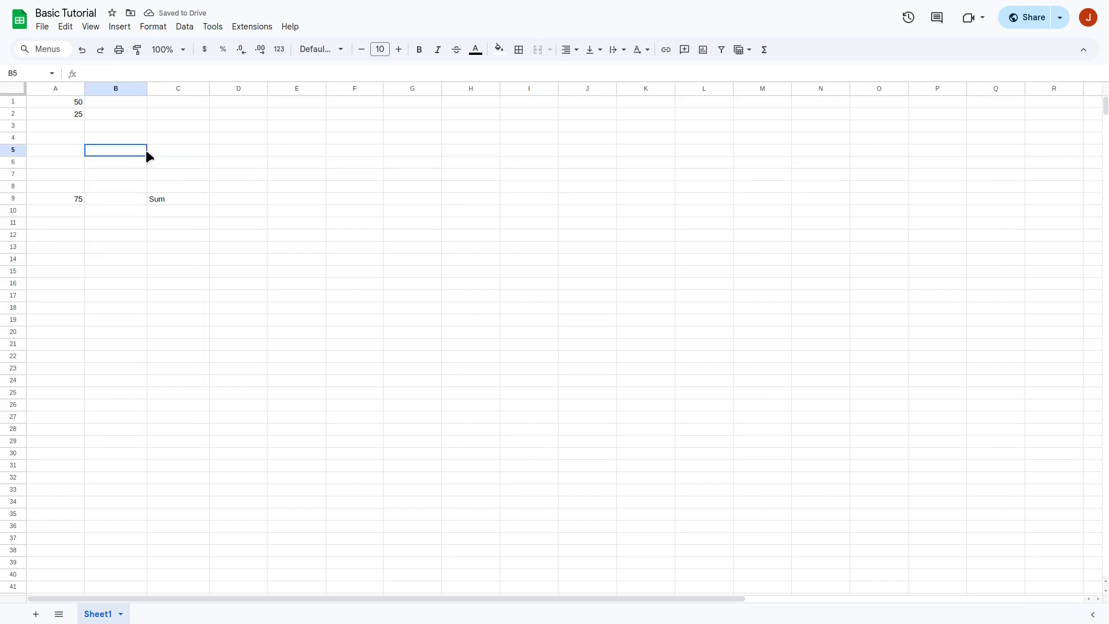
# Step: Insert two blank columns to the left of columns B and C
pyautogui.moveTo(119, 87); pyautogui.dragTo(154, 93)
pyautogui.rightClick(161, 96)
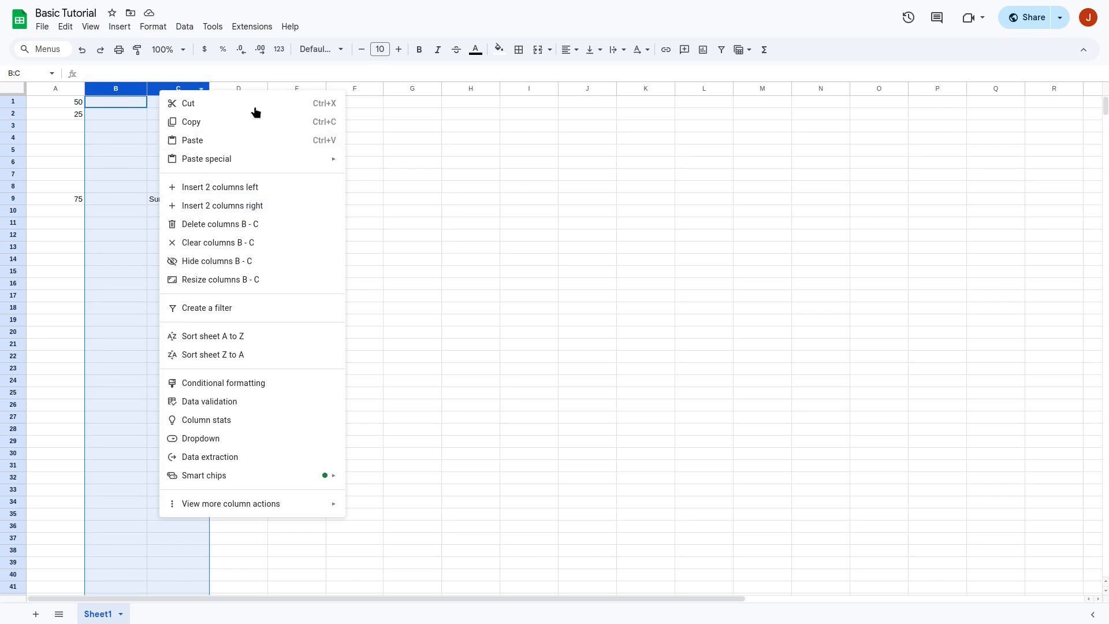
pyautogui.click(224, 189)
pyautogui.click(242, 187)
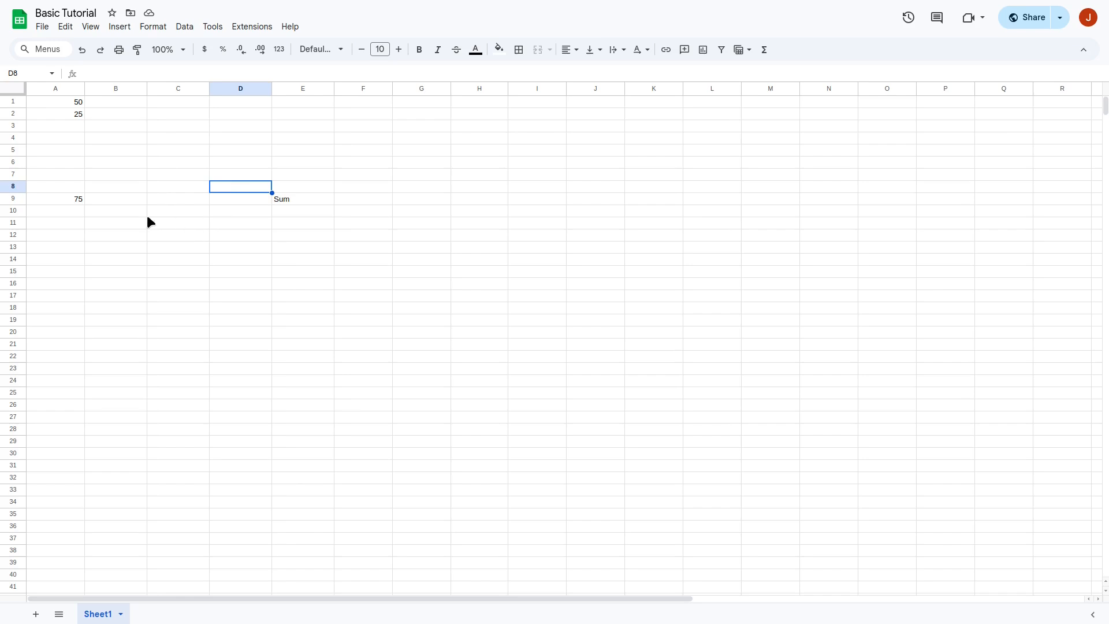
# Step: Delete the empty rows 3 to 8 between the numbers and their total
pyautogui.moveTo(13, 125); pyautogui.dragTo(13, 186)
pyautogui.rightClick(16, 143)
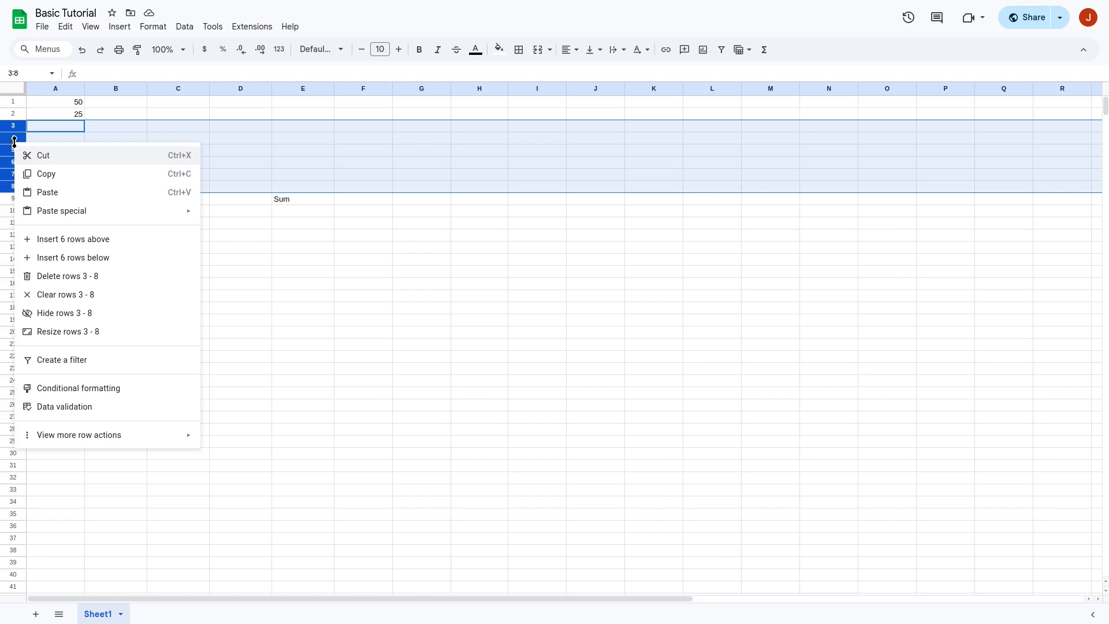
pyautogui.click(77, 277)
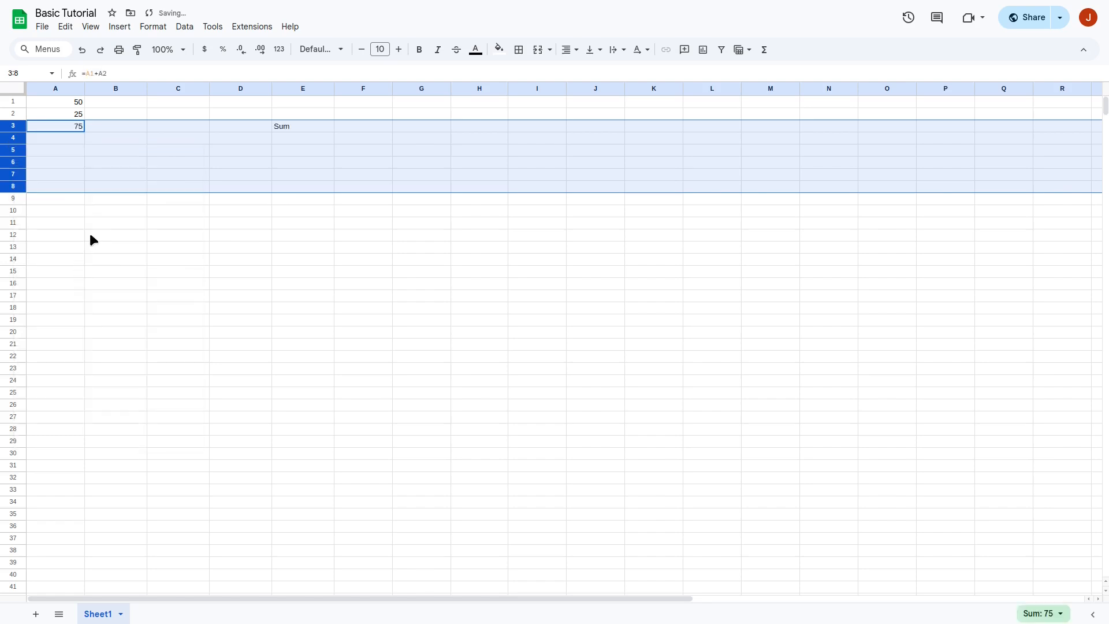
pyautogui.click(158, 151)
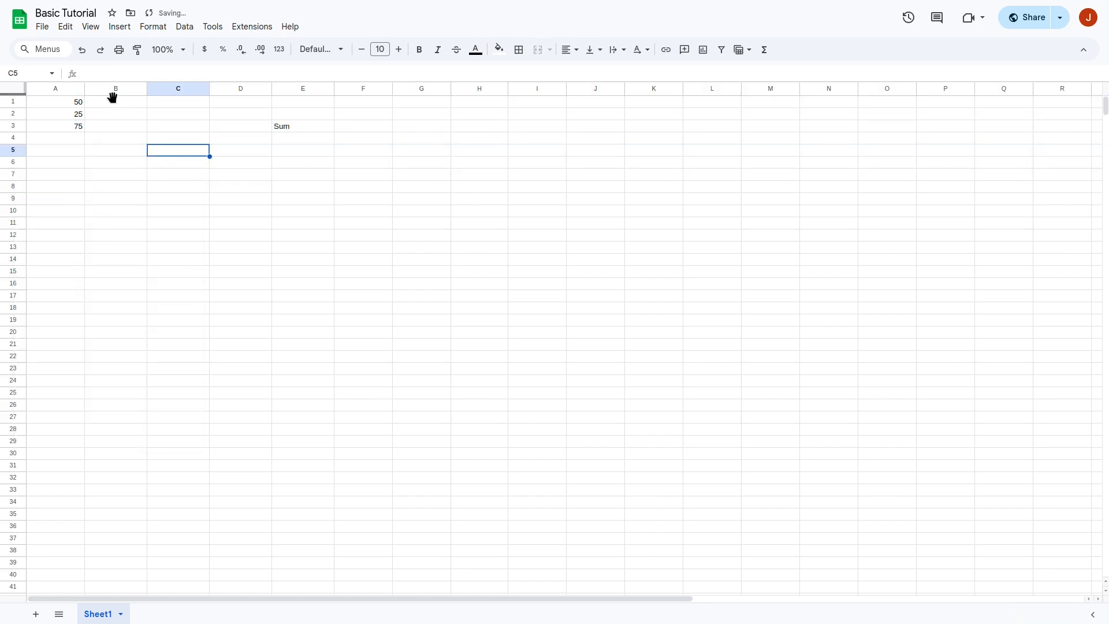
pyautogui.moveTo(123, 104); pyautogui.dragTo(222, 107)
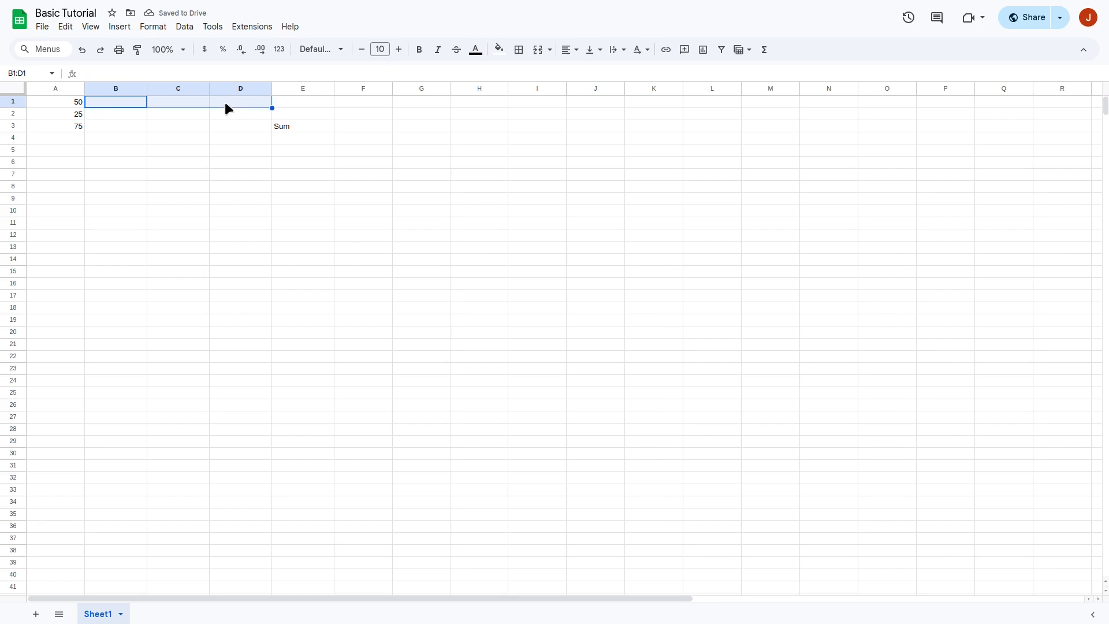
pyautogui.rightClick(227, 104)
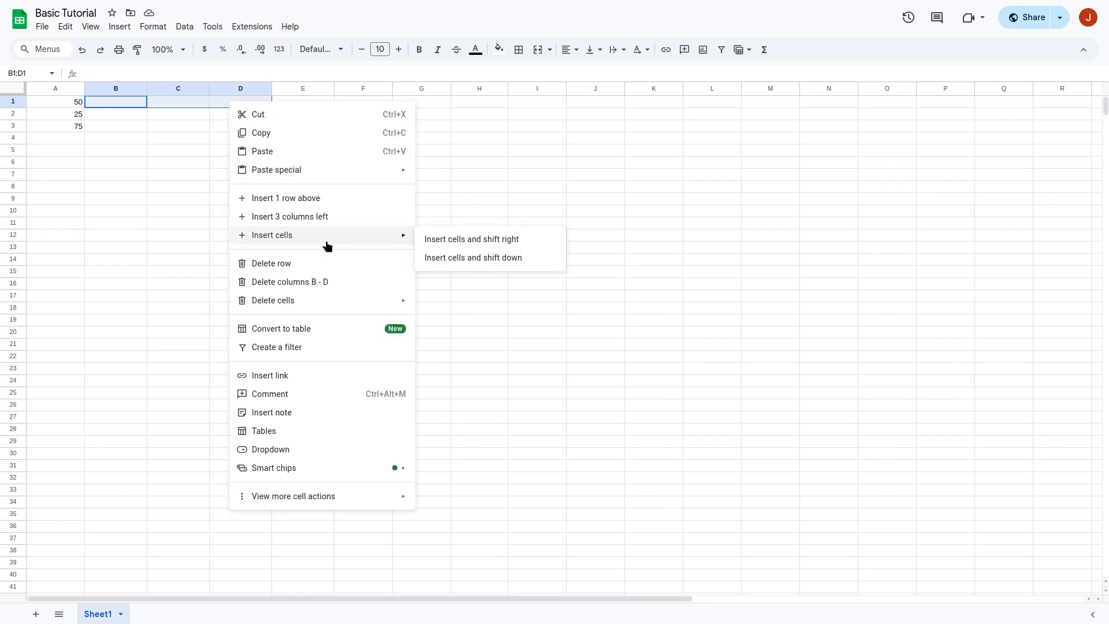
pyautogui.click(133, 162)
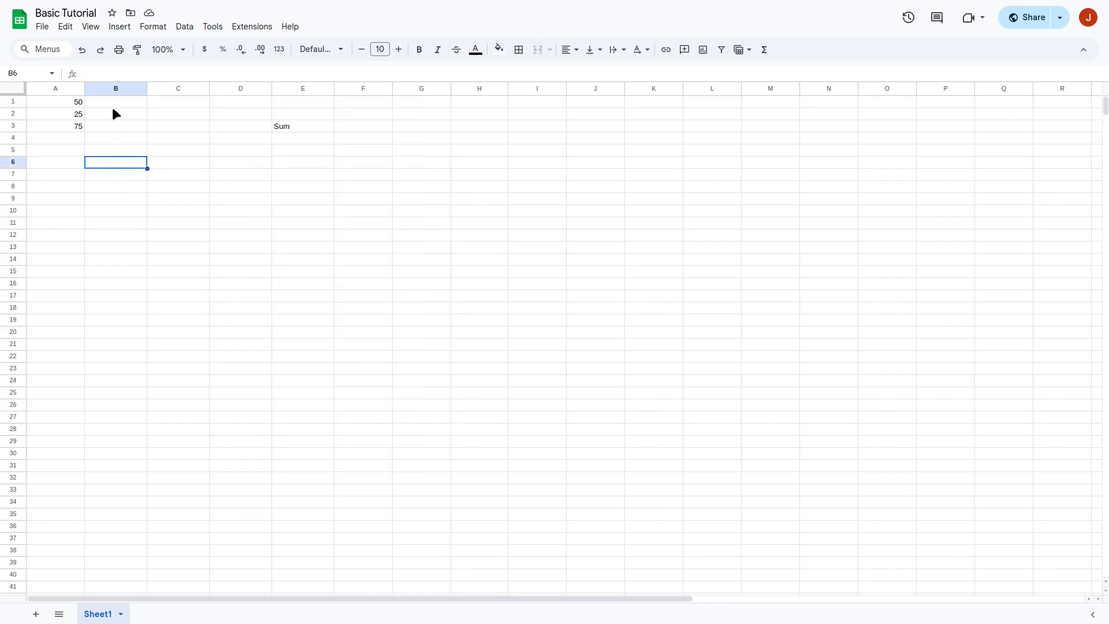
pyautogui.moveTo(114, 89); pyautogui.dragTo(220, 94)
pyautogui.click(193, 128)
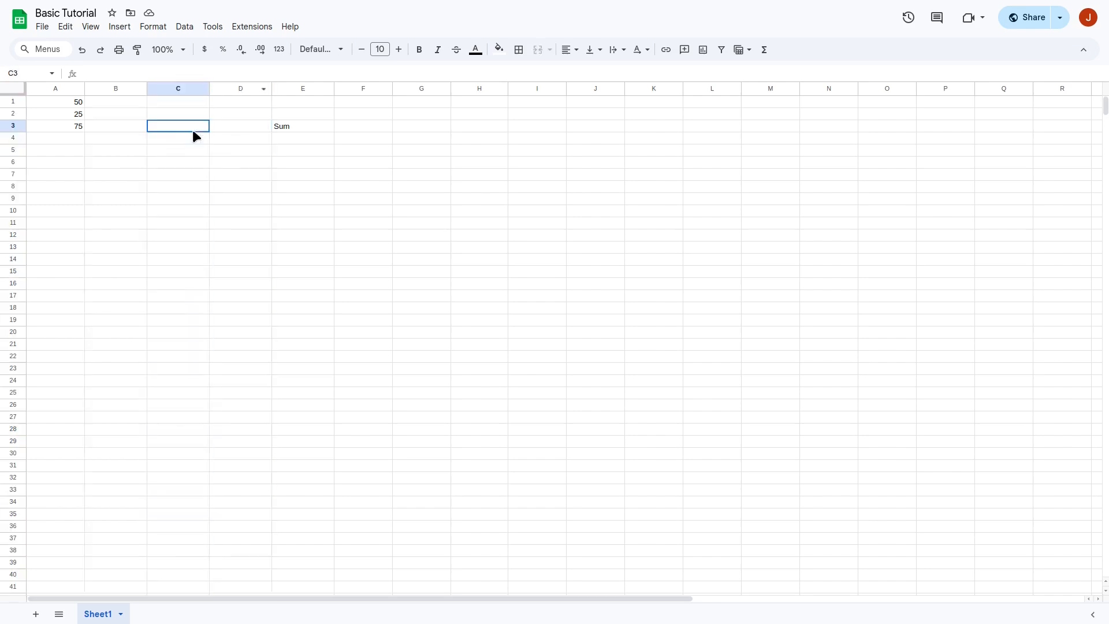
pyautogui.moveTo(110, 113); pyautogui.dragTo(238, 116)
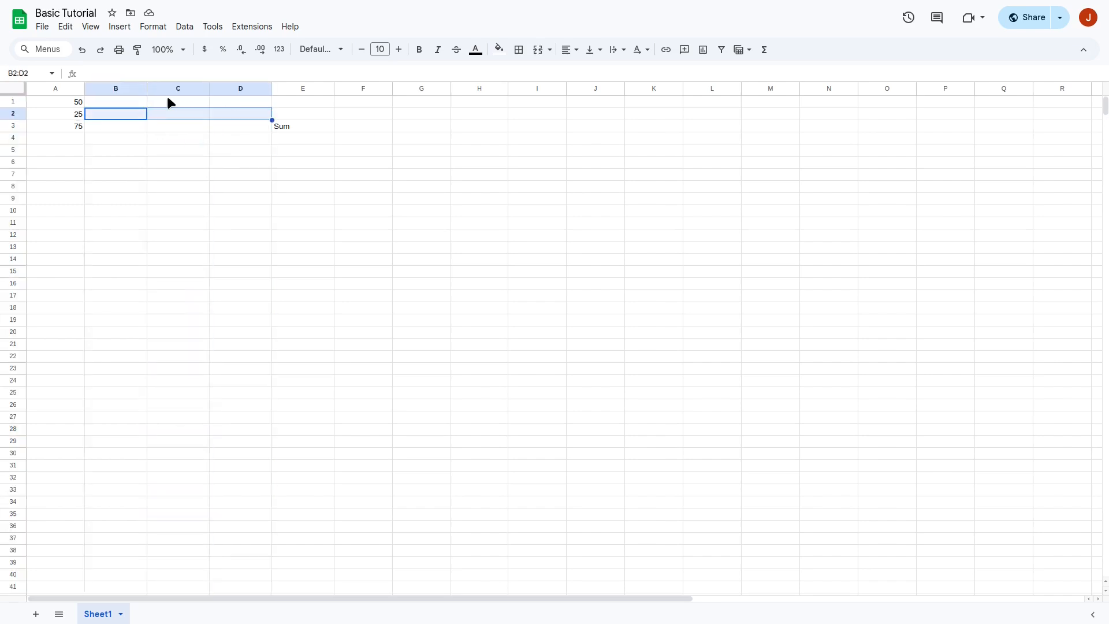
# Step: Delete the empty columns B to D between the numbers and the Sum label
pyautogui.click(121, 89)
pyautogui.moveTo(122, 89); pyautogui.dragTo(240, 90)
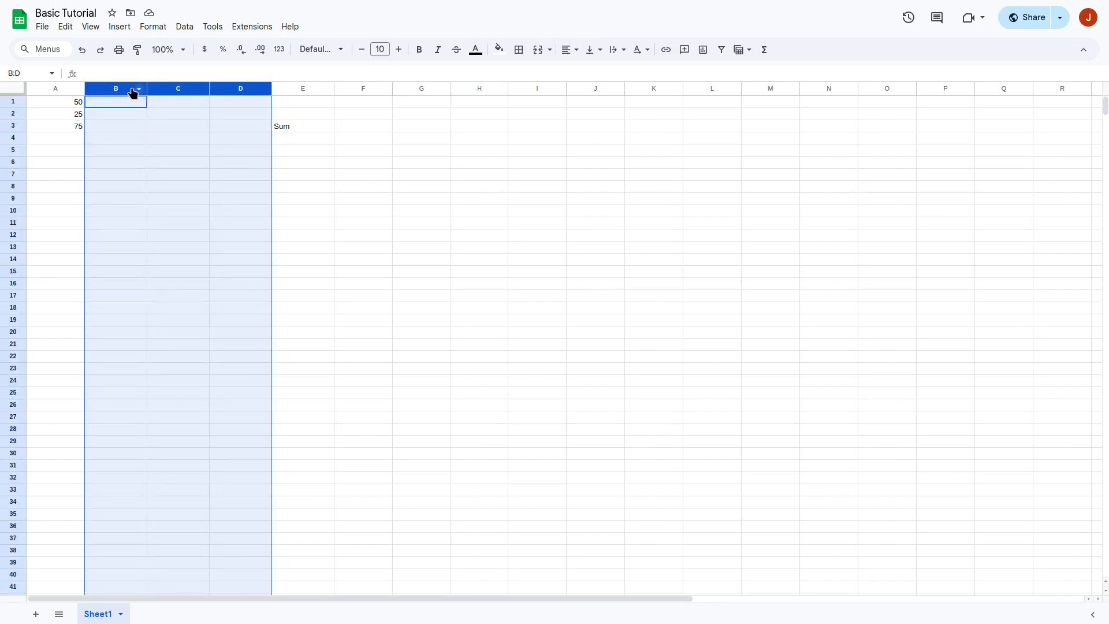
pyautogui.rightClick(238, 88)
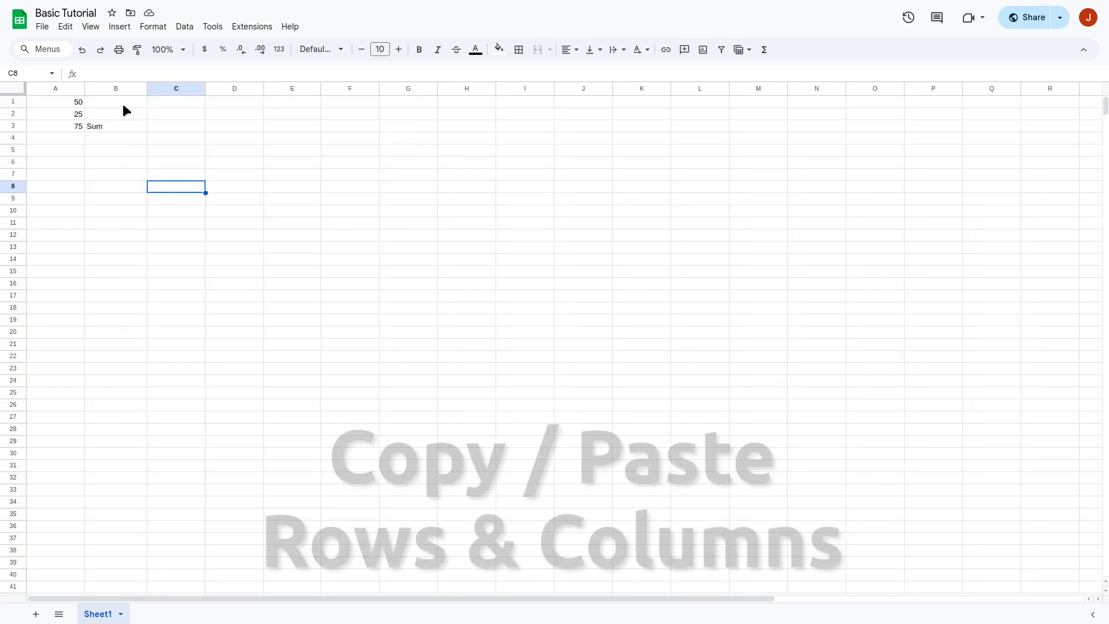
# Step: Clear the Sum label from cell B3 and return to cell B1
pyautogui.click(68, 141)
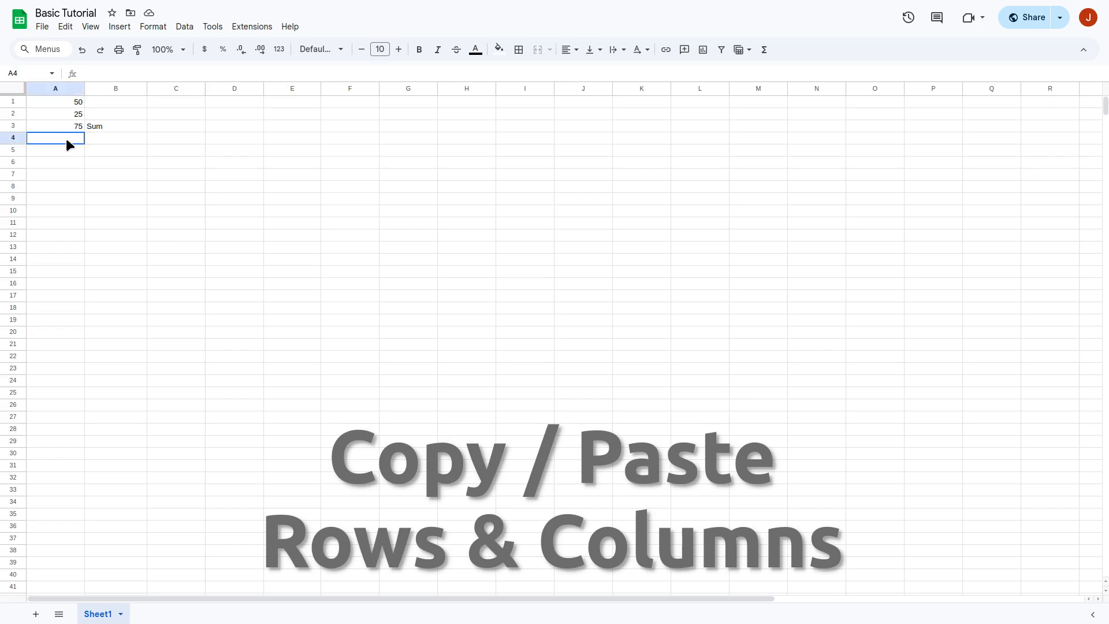
pyautogui.click(130, 104)
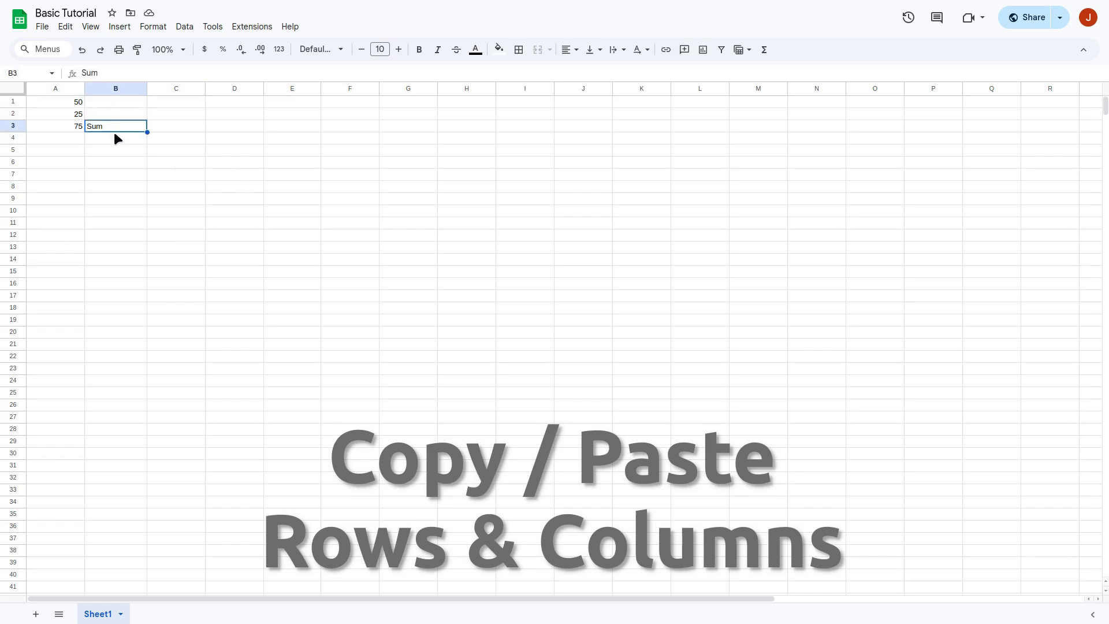
pyautogui.press('Delete')
pyautogui.press('Up')
pyautogui.press('Up')
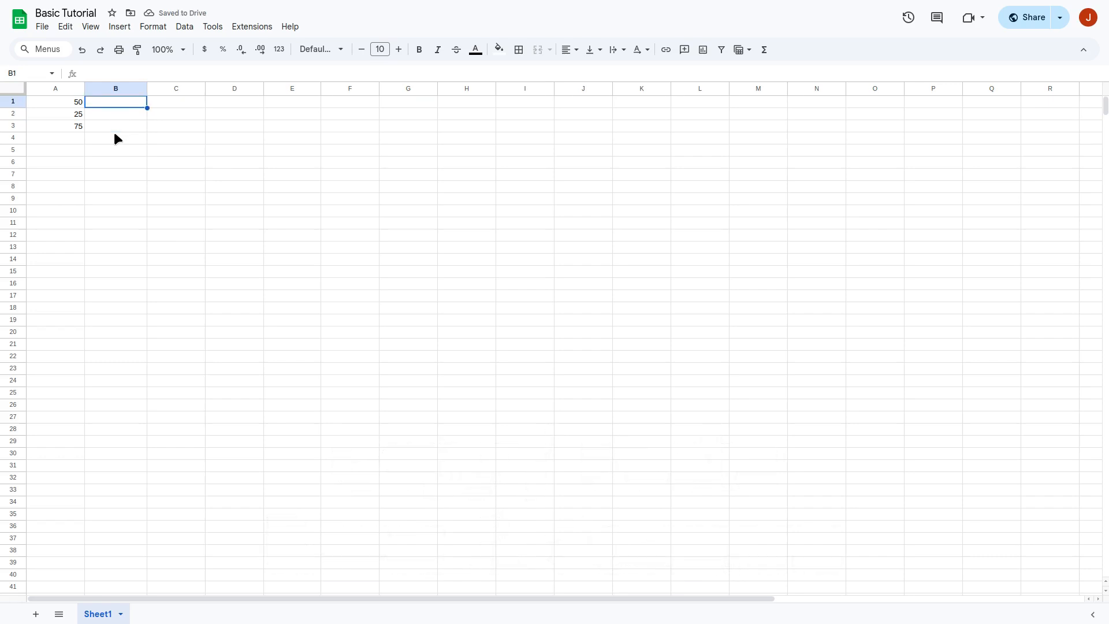
# Step: Fill cells B1 to E1 with the numbers 56, 74, 84 and 53
pyautogui.write('56')
pyautogui.press('Tab')
pyautogui.write('74')
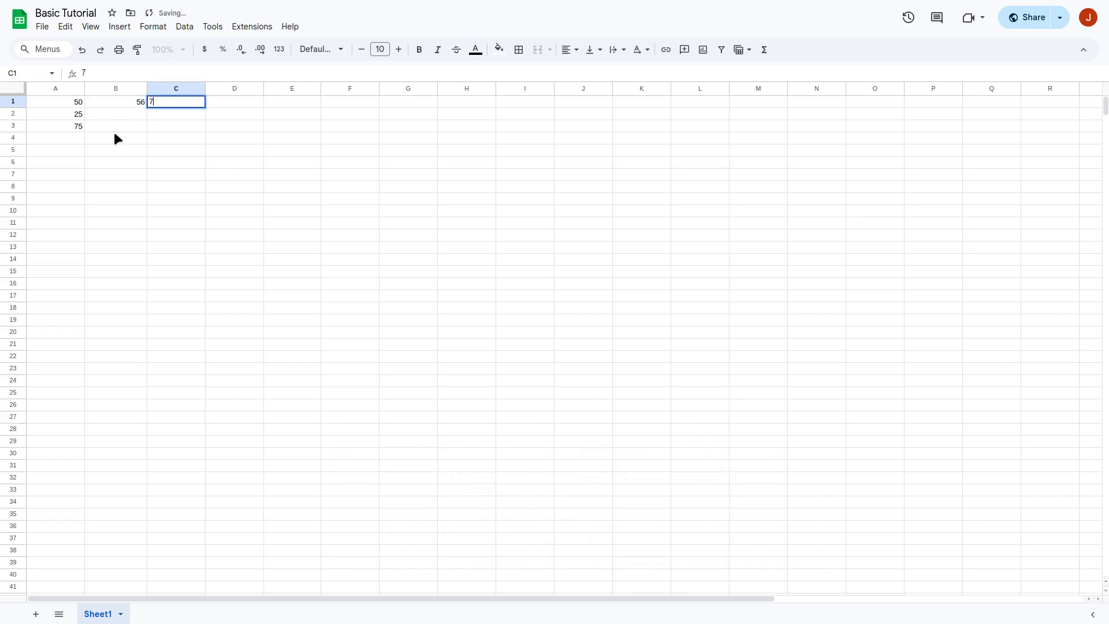
pyautogui.press('Tab')
pyautogui.write('84')
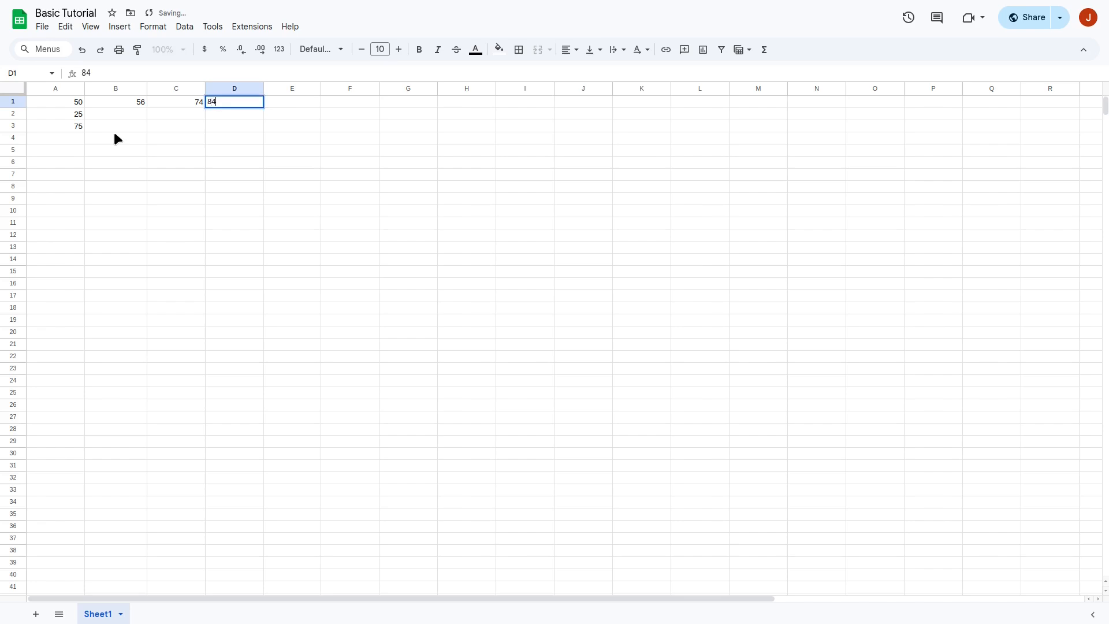
pyautogui.press('Tab')
pyautogui.write('53')
pyautogui.press('Return')
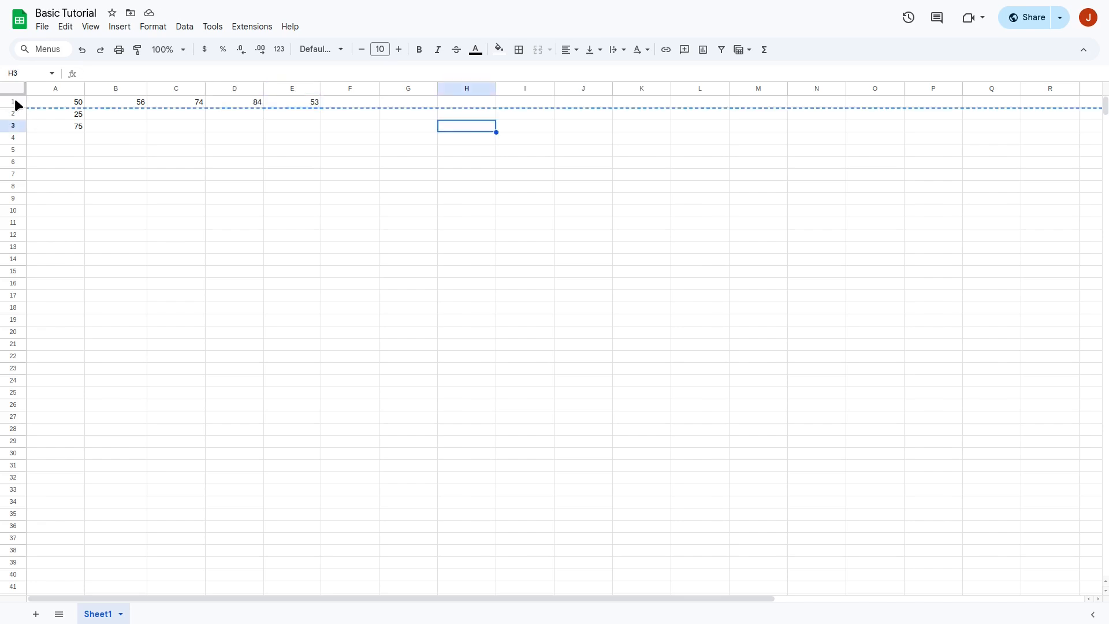
# Step: Copy the whole of row 1 and paste it into row 20
pyautogui.click(16, 102)
pyautogui.rightClick(16, 102)
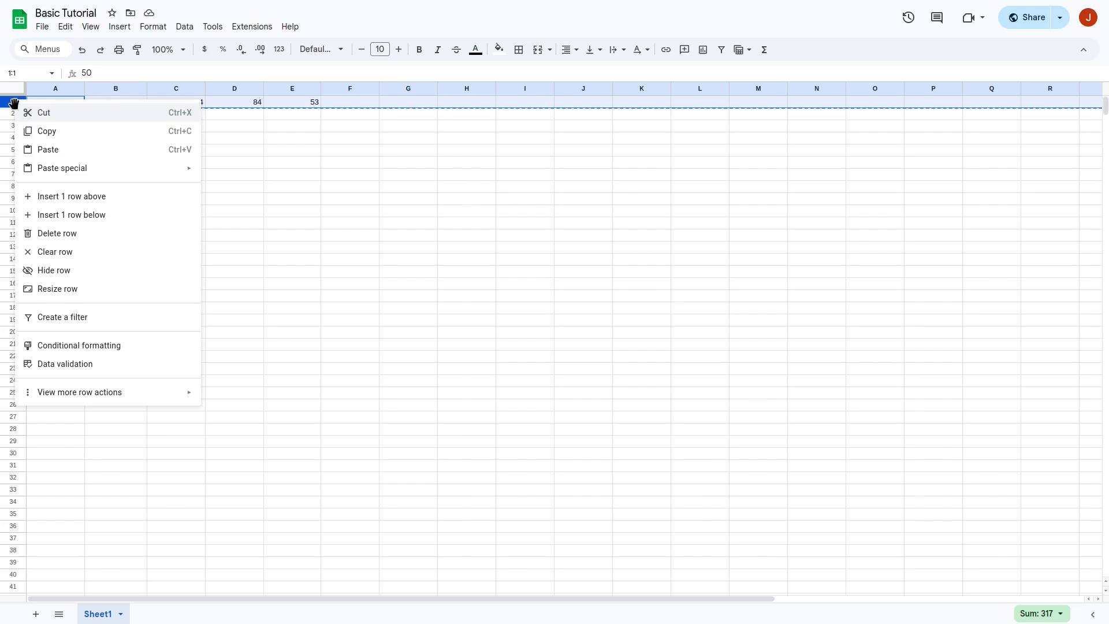
pyautogui.click(51, 131)
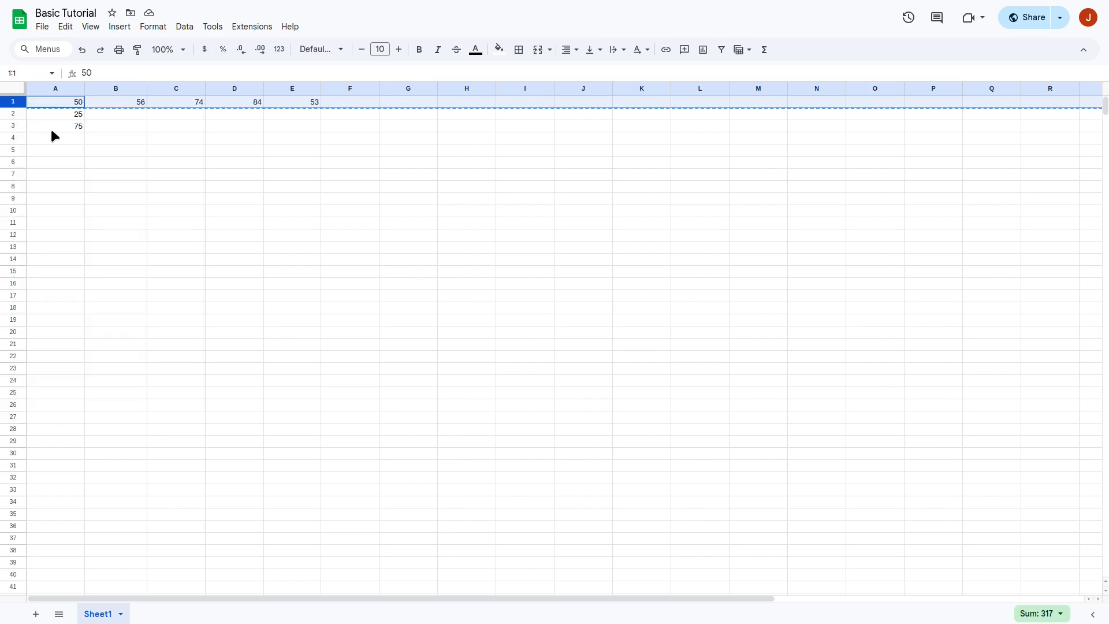
pyautogui.click(13, 332)
pyautogui.rightClick(14, 332)
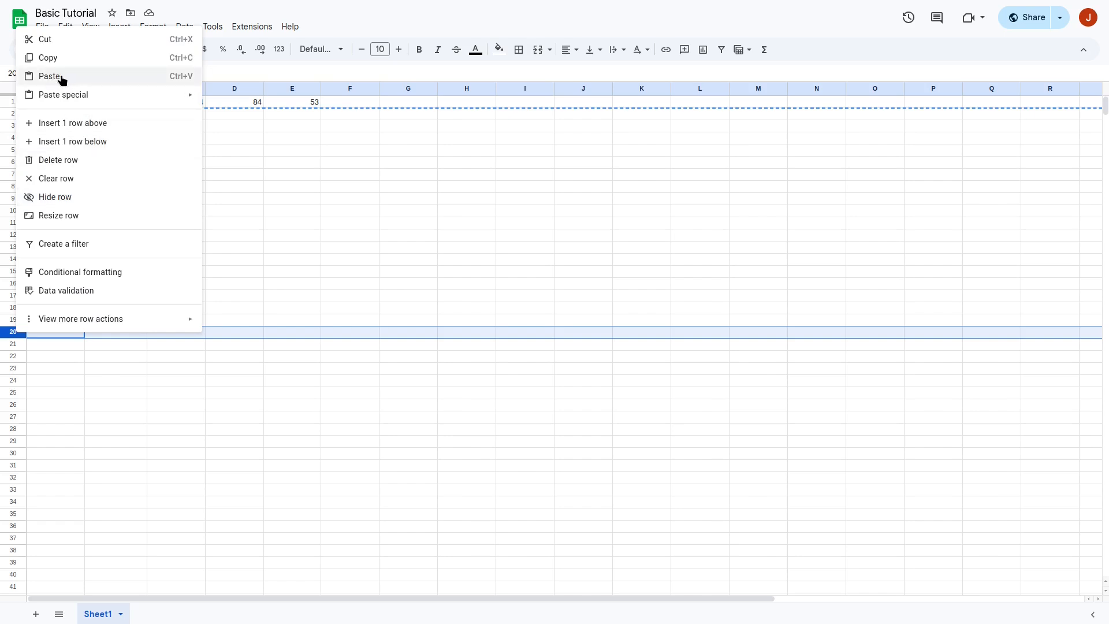
pyautogui.moveTo(99, 102)
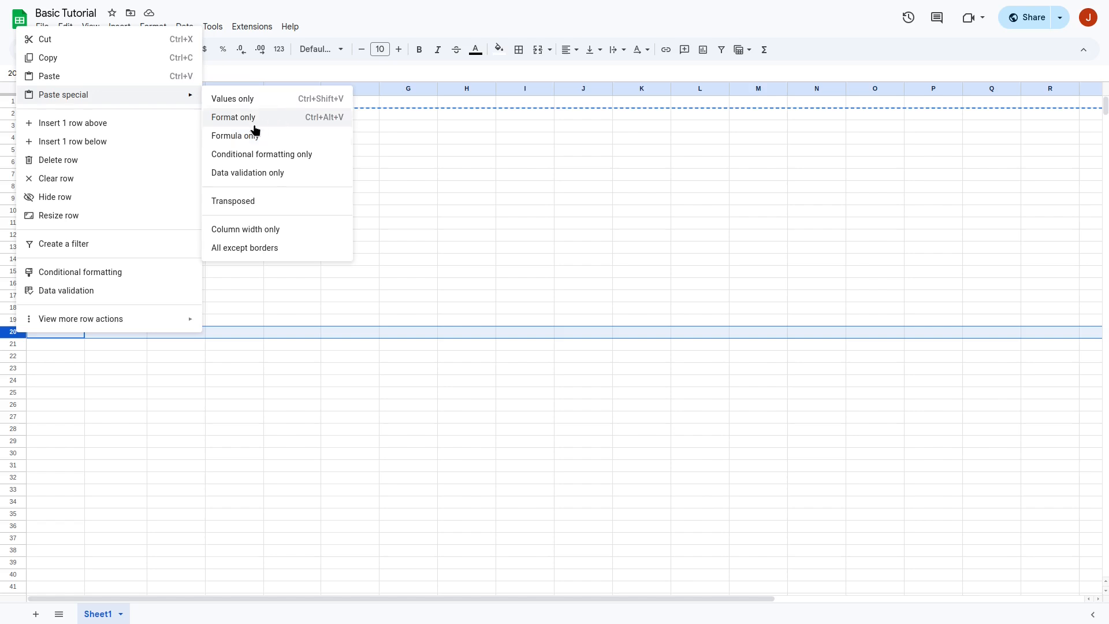
pyautogui.click(54, 78)
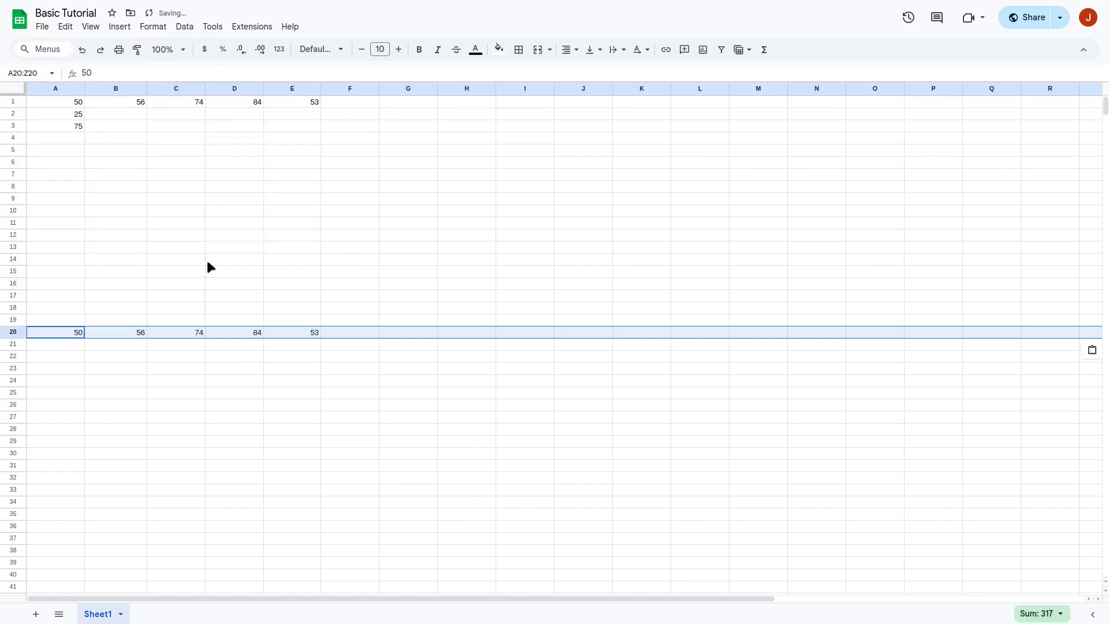
pyautogui.click(231, 317)
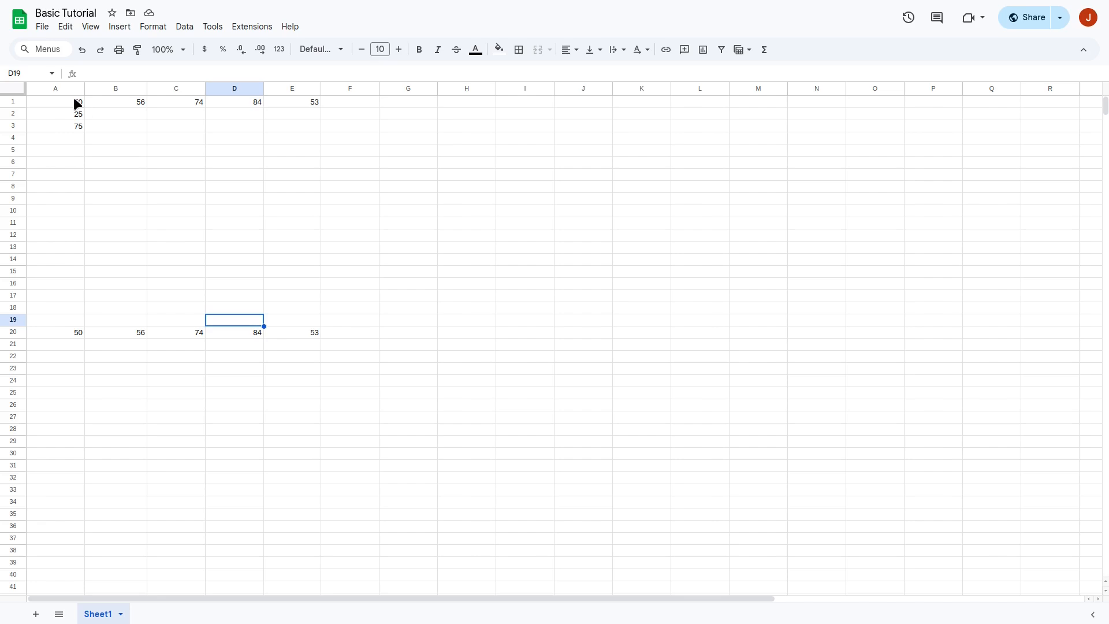
# Step: Copy the cell range A1:E3 and paste it with its first cell at I10
pyautogui.moveTo(72, 101); pyautogui.dragTo(297, 135)
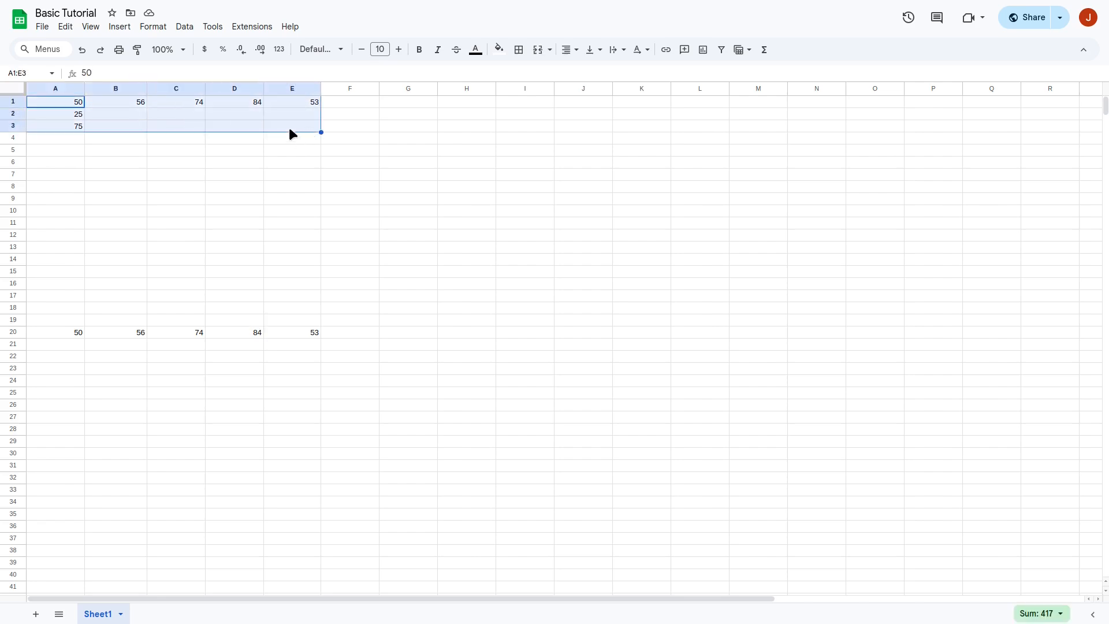
pyautogui.rightClick(196, 119)
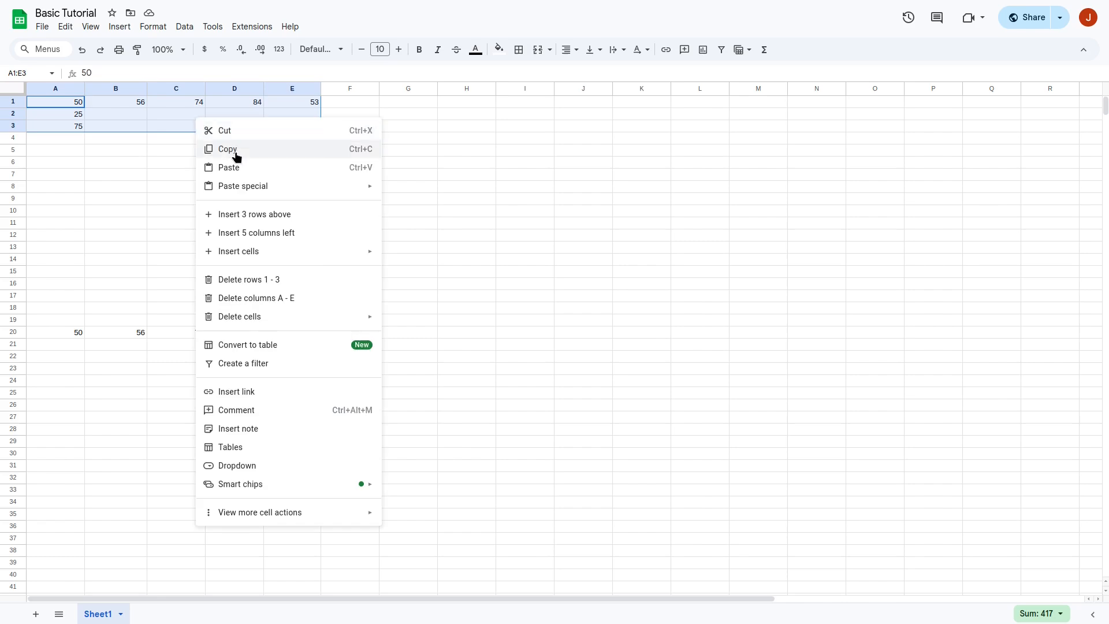
pyautogui.click(235, 152)
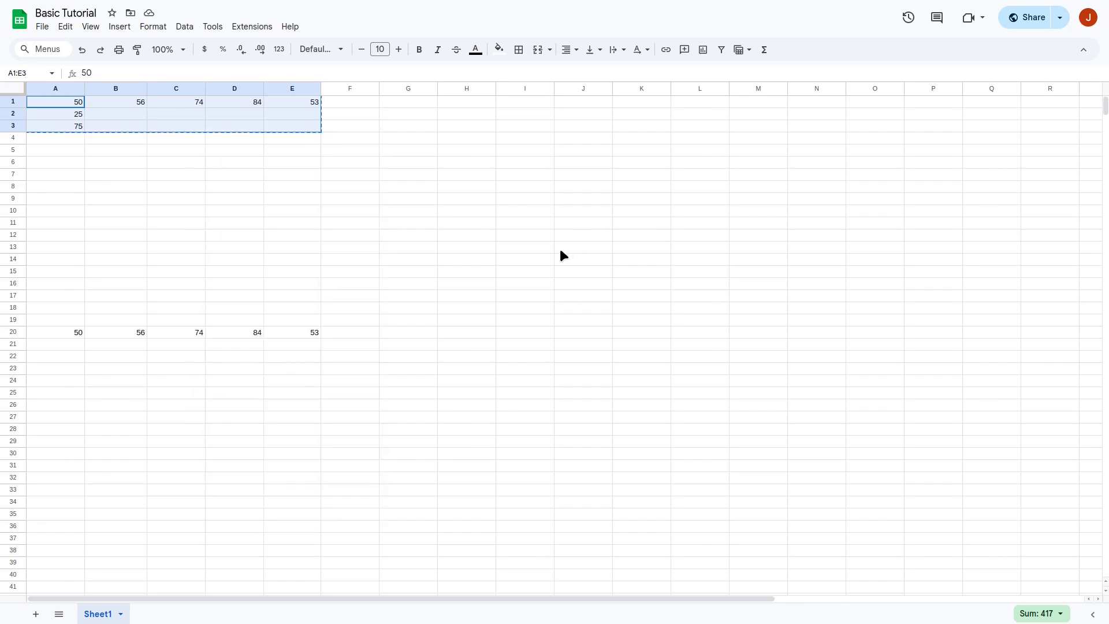
pyautogui.click(531, 210)
pyautogui.rightClick(530, 212)
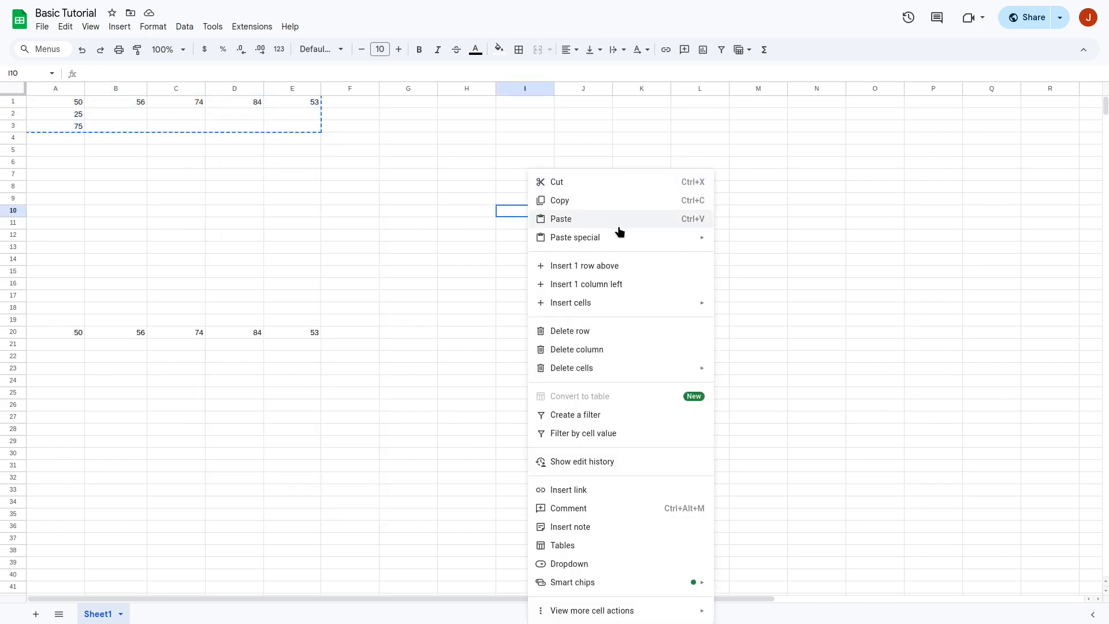
pyautogui.click(560, 218)
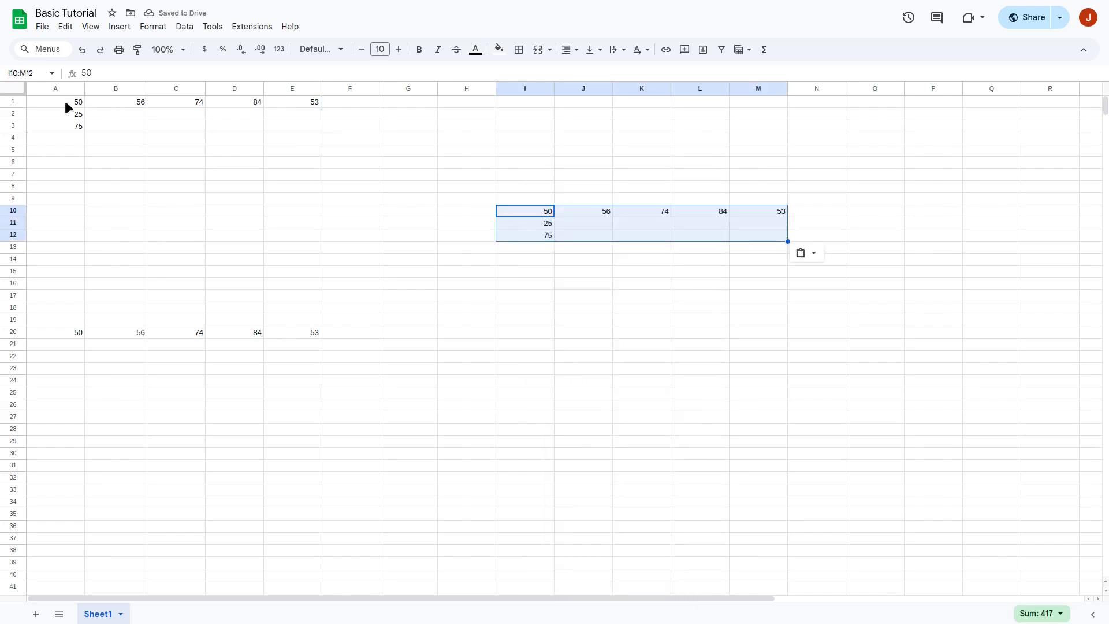
# Step: Clear the pasted block of numbers in the range I9:M13
pyautogui.click(558, 272)
pyautogui.moveTo(525, 199); pyautogui.dragTo(754, 252)
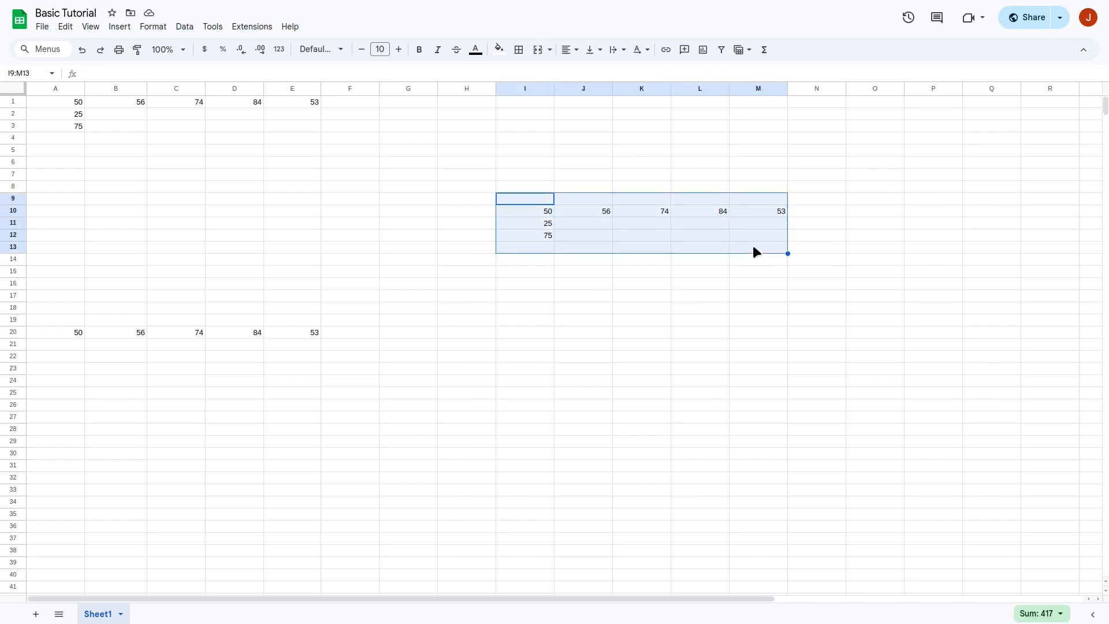
pyautogui.press('Delete')
pyautogui.click(168, 188)
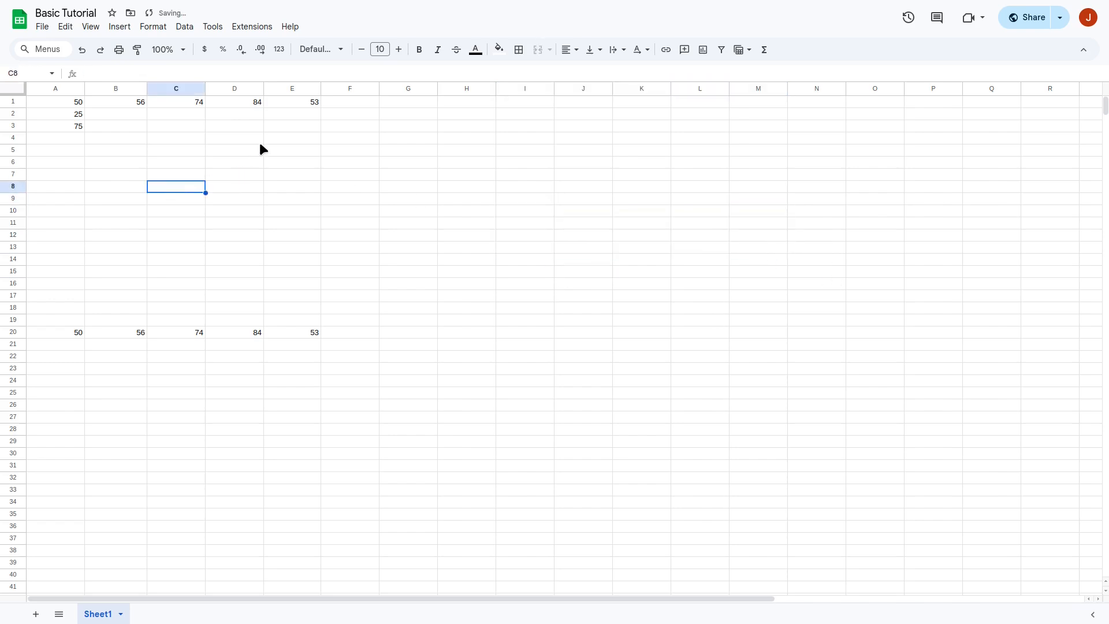
# Step: Copy the whole of column E and paste it into column J
pyautogui.click(289, 90)
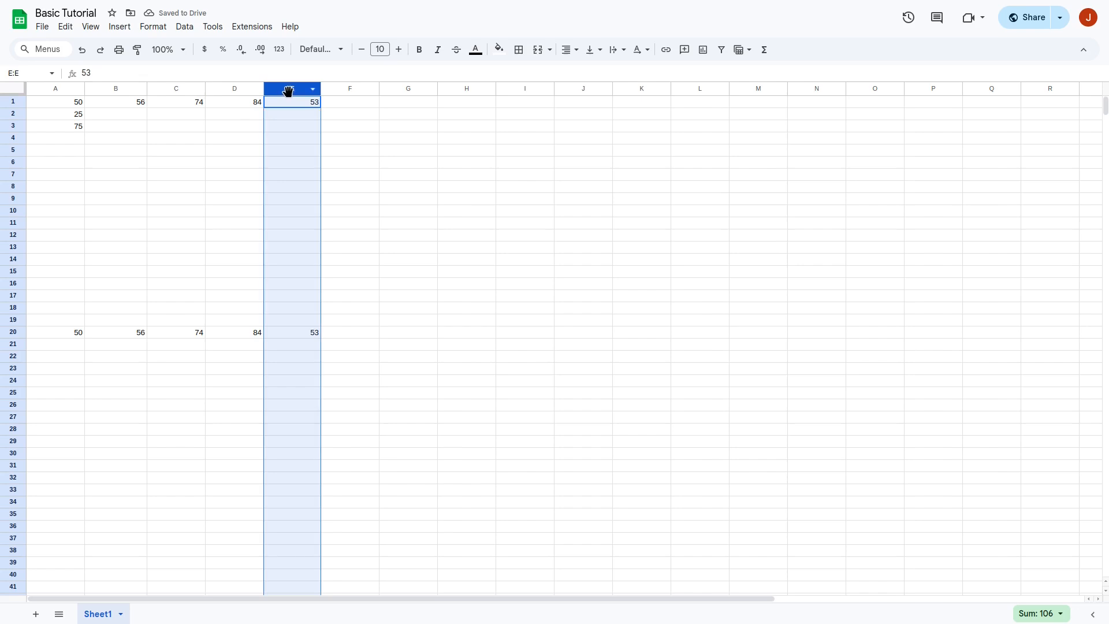
pyautogui.rightClick(291, 90)
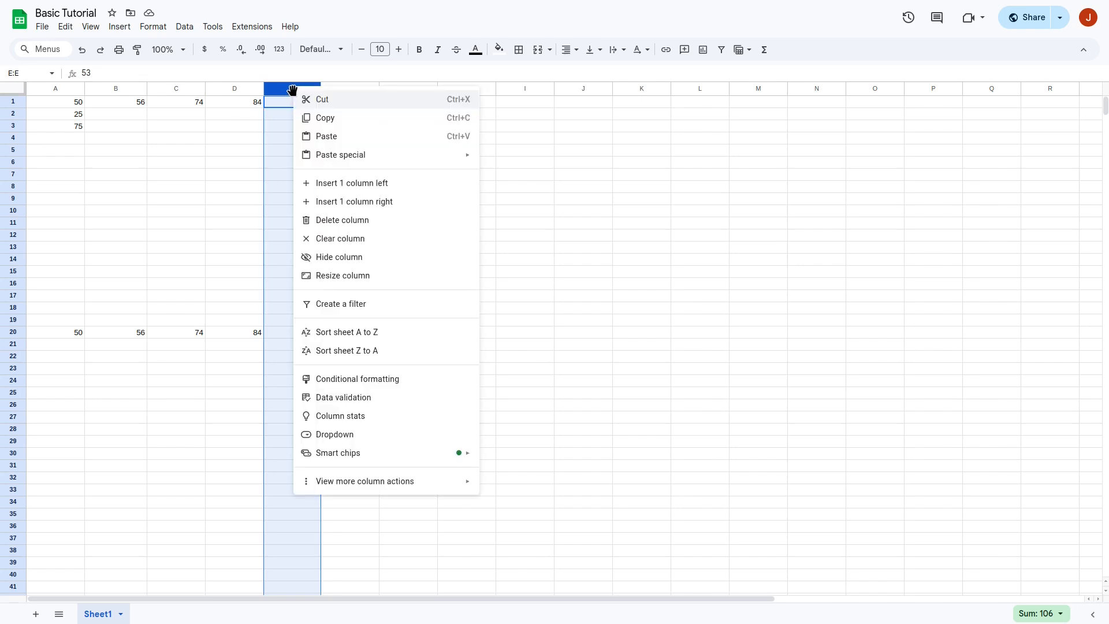
pyautogui.click(331, 118)
pyautogui.rightClick(585, 91)
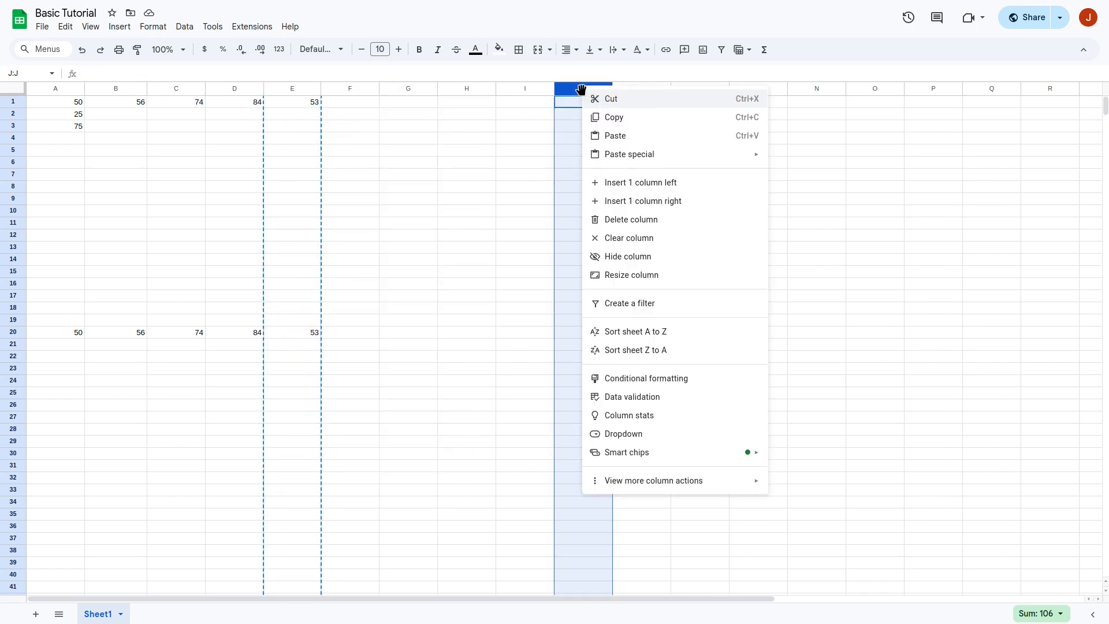
pyautogui.click(623, 136)
pyautogui.click(408, 175)
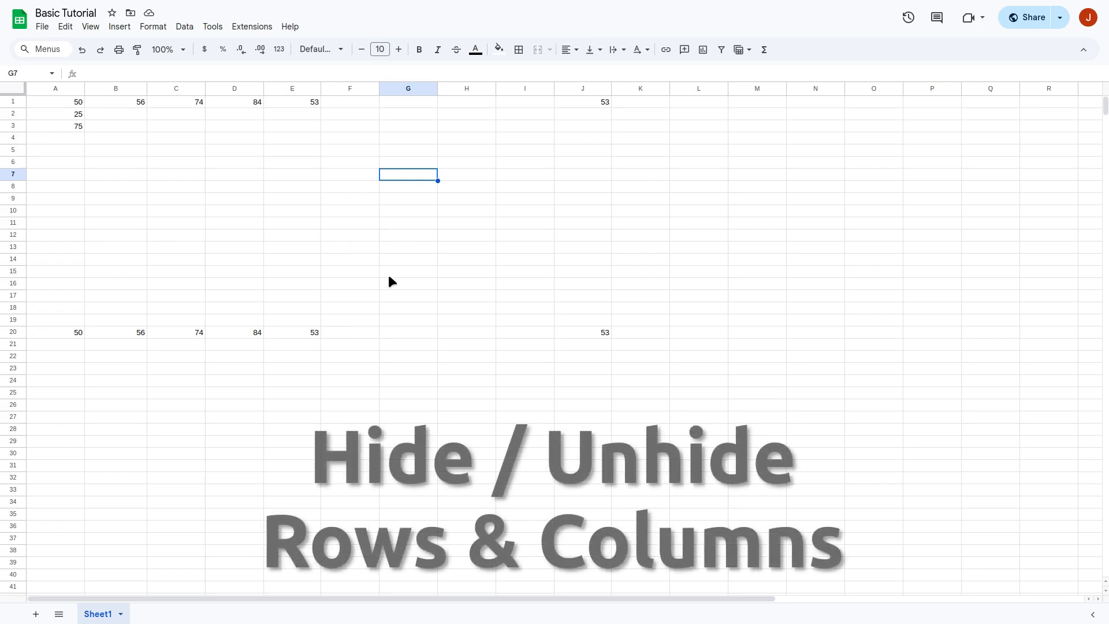
# Step: Hide row 20 with its copied numbers
pyautogui.click(57, 320)
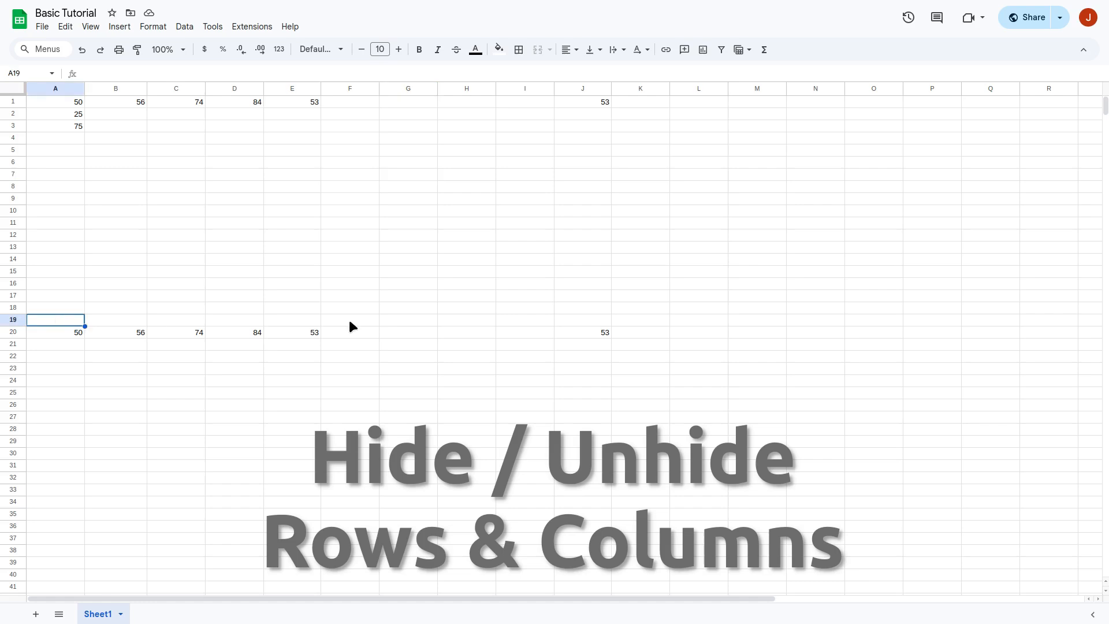
pyautogui.click(16, 332)
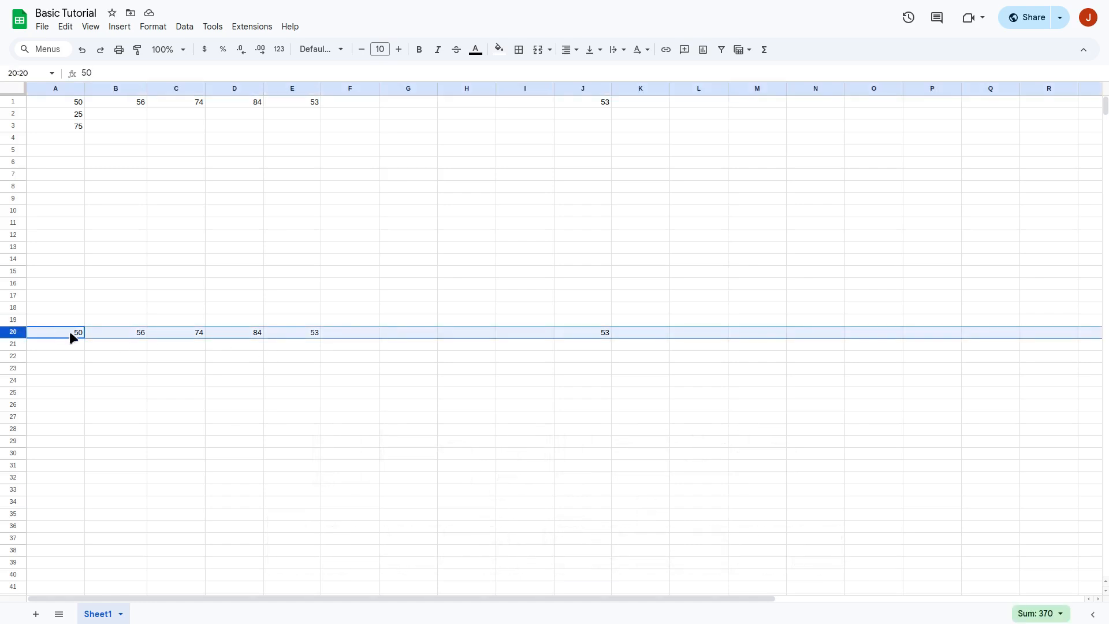
pyautogui.rightClick(12, 331)
pyautogui.click(64, 194)
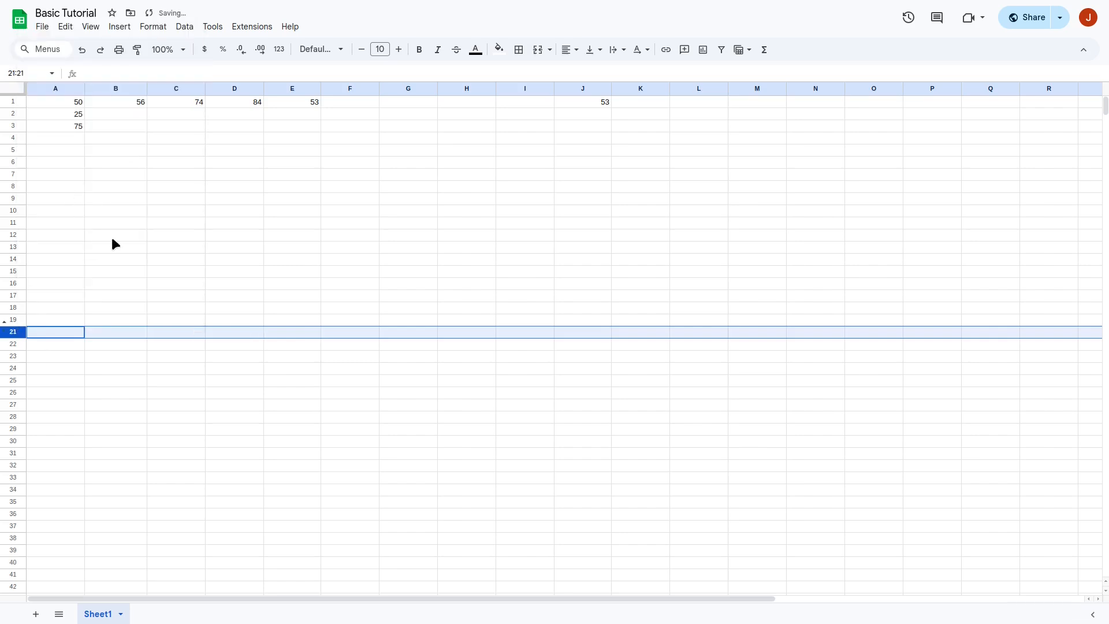
pyautogui.click(306, 296)
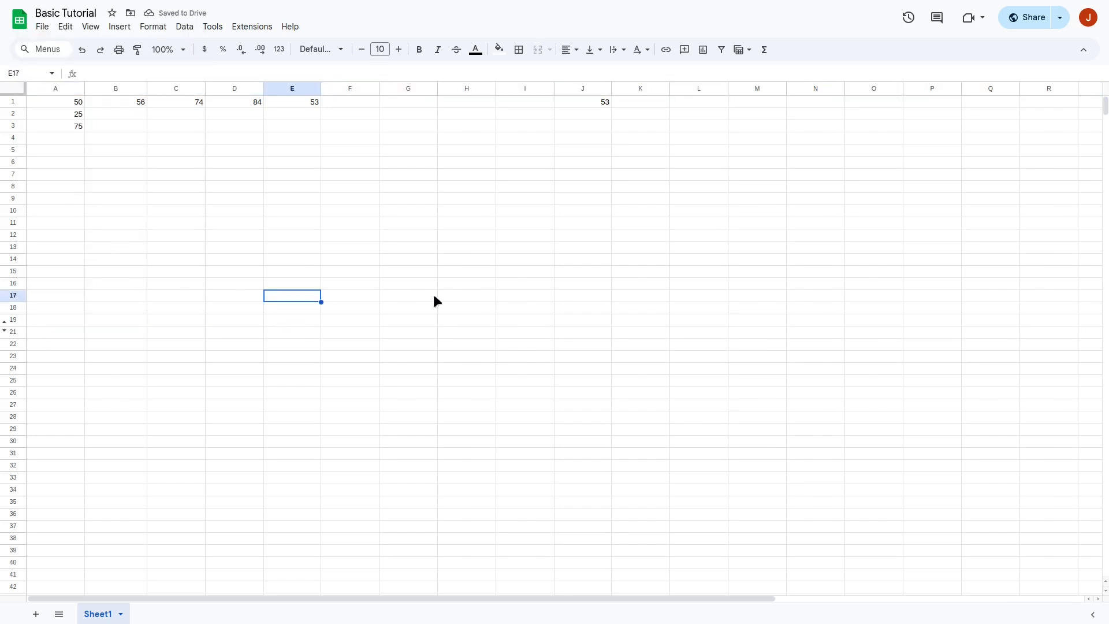
pyautogui.press('Up')
pyautogui.press('Right')
pyautogui.press('Right')
pyautogui.press('Right')
pyautogui.press('Right')
pyautogui.press('Right')
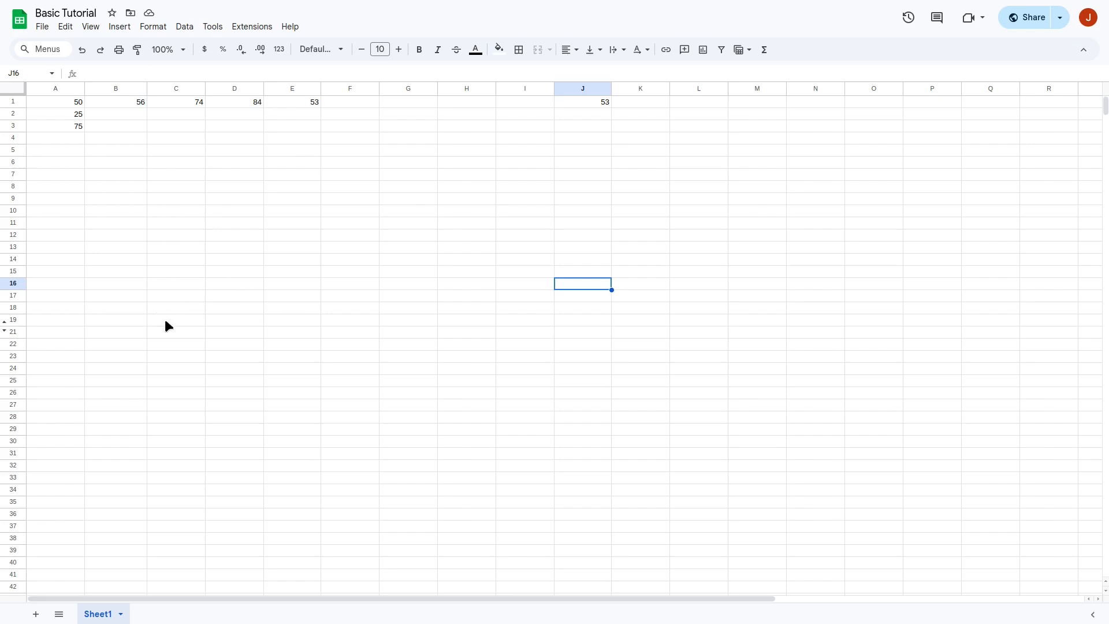
# Step: Unhide row 20 between rows 19 and 21
pyautogui.click(3, 328)
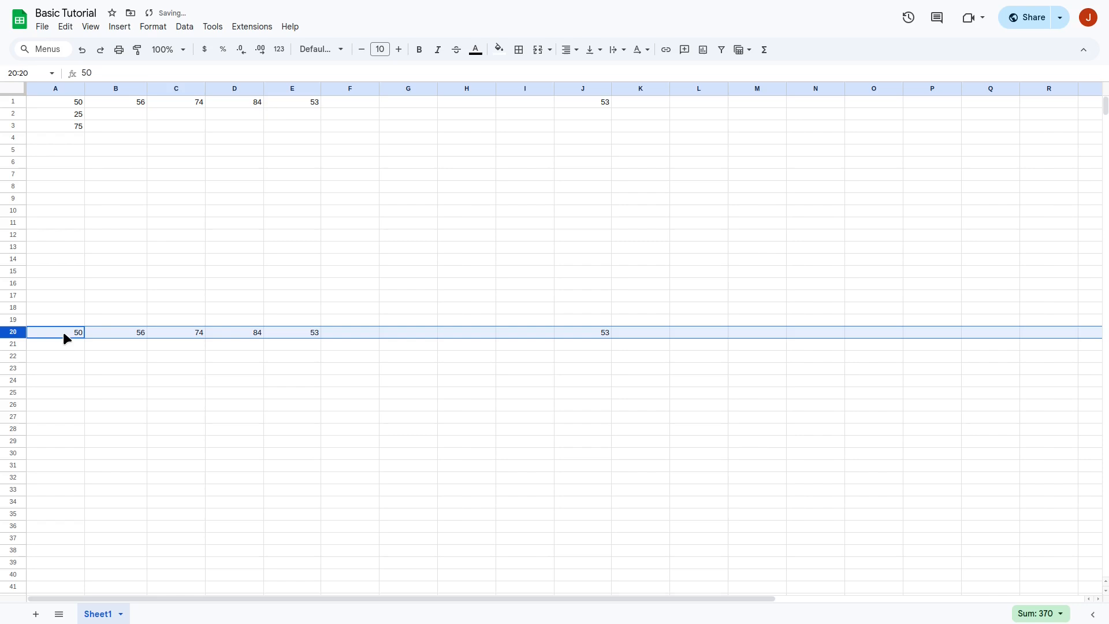
pyautogui.click(146, 371)
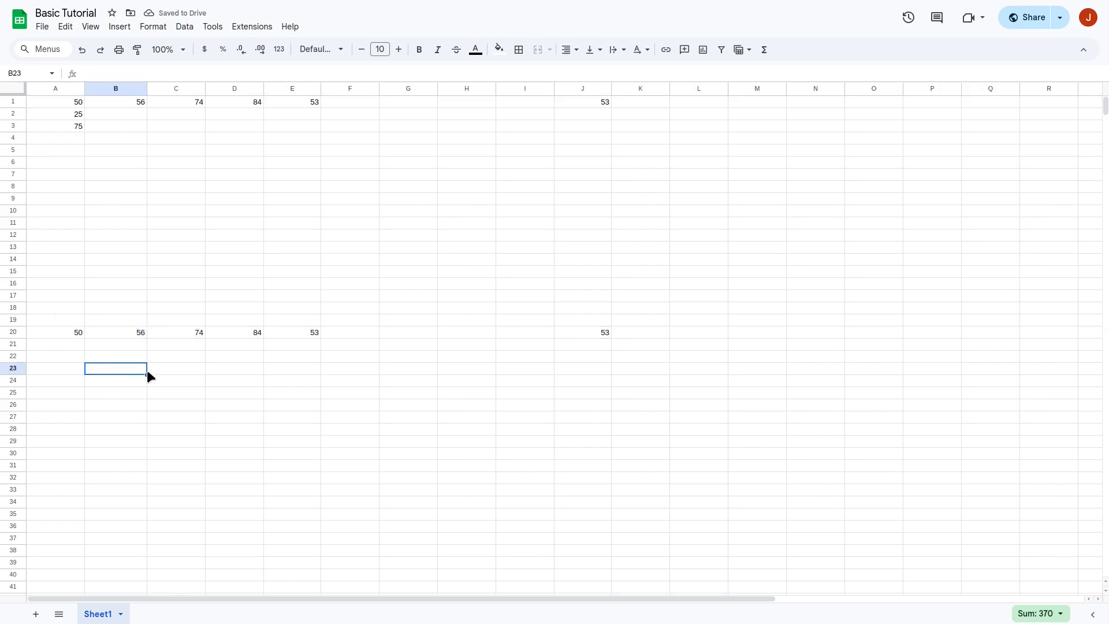
# Step: Hide row 20 again together with the empty rows 21 to 40 below it
pyautogui.rightClick(15, 329)
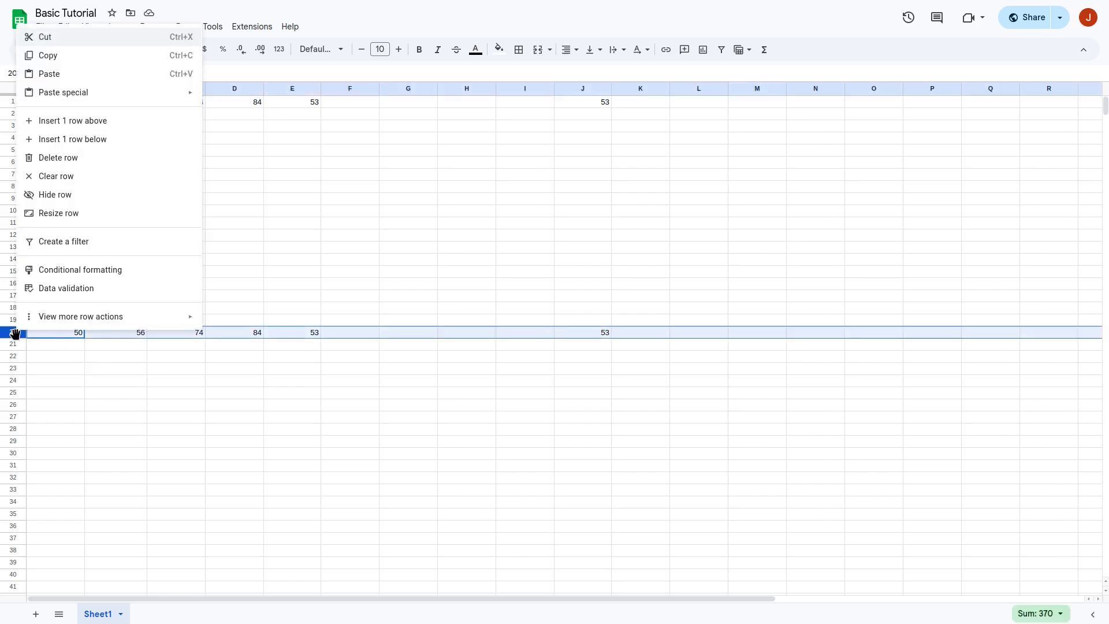
pyautogui.click(60, 196)
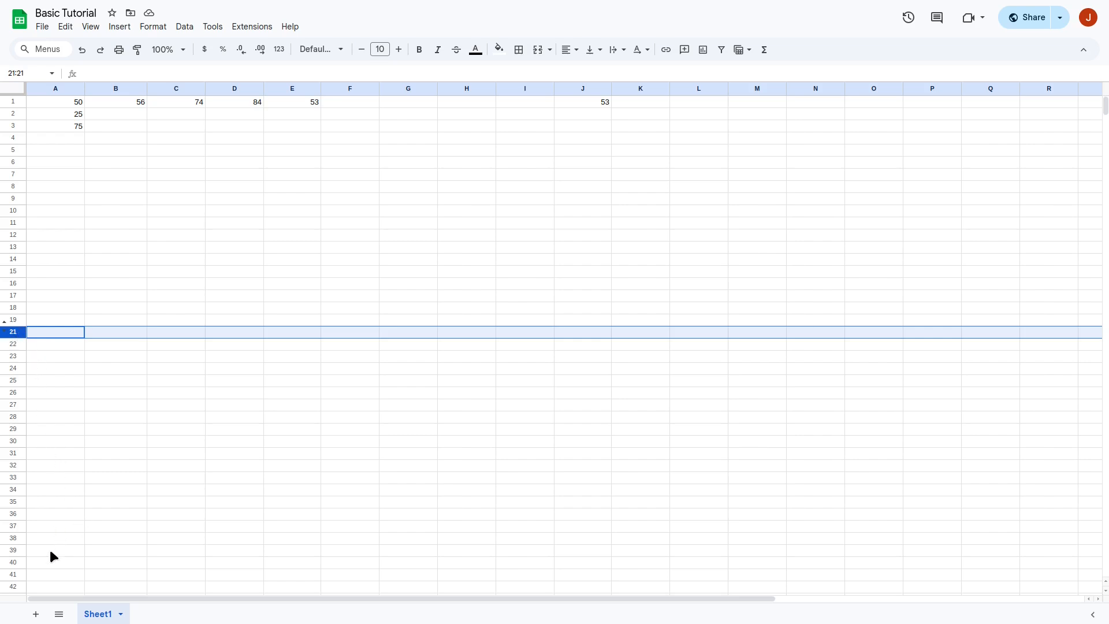
pyautogui.keyDown('shift'); pyautogui.click(16, 563); pyautogui.keyUp('shift')
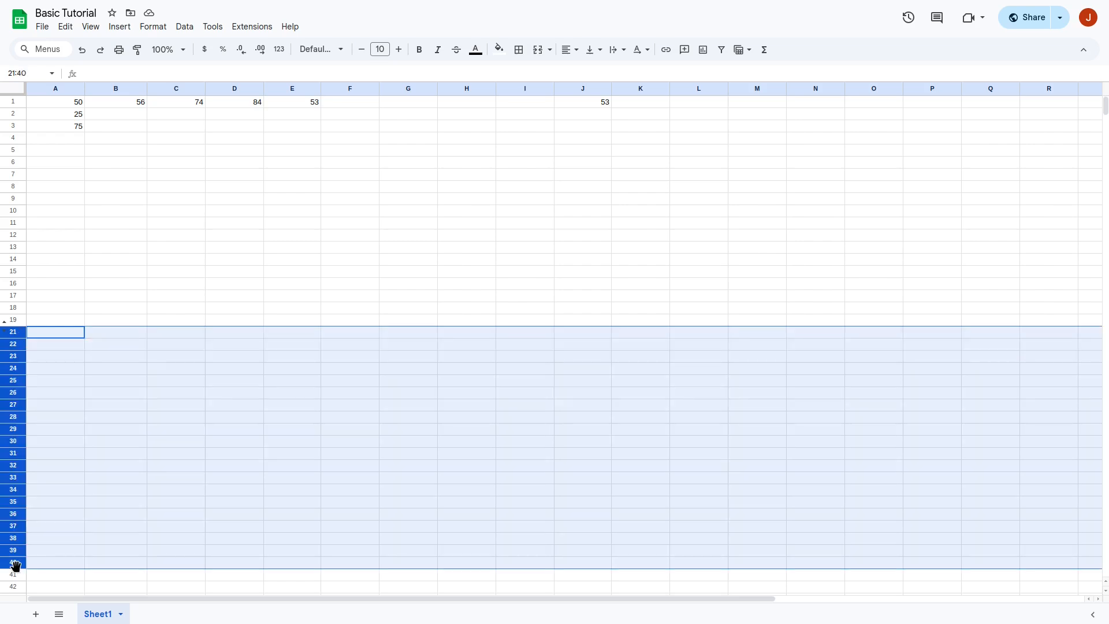
pyautogui.rightClick(14, 338)
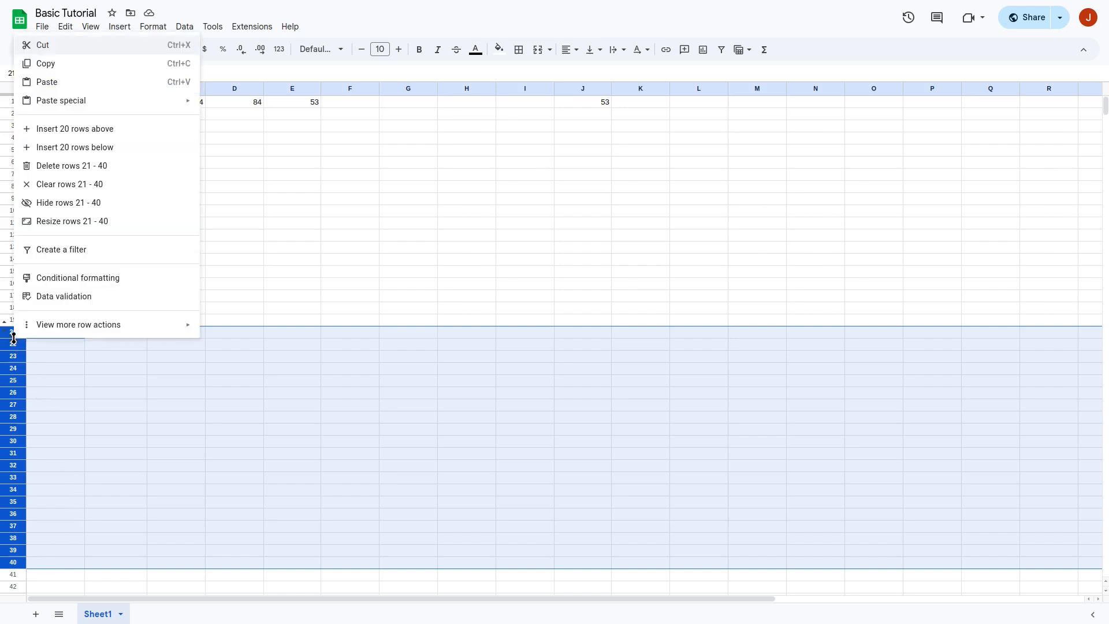
pyautogui.click(64, 205)
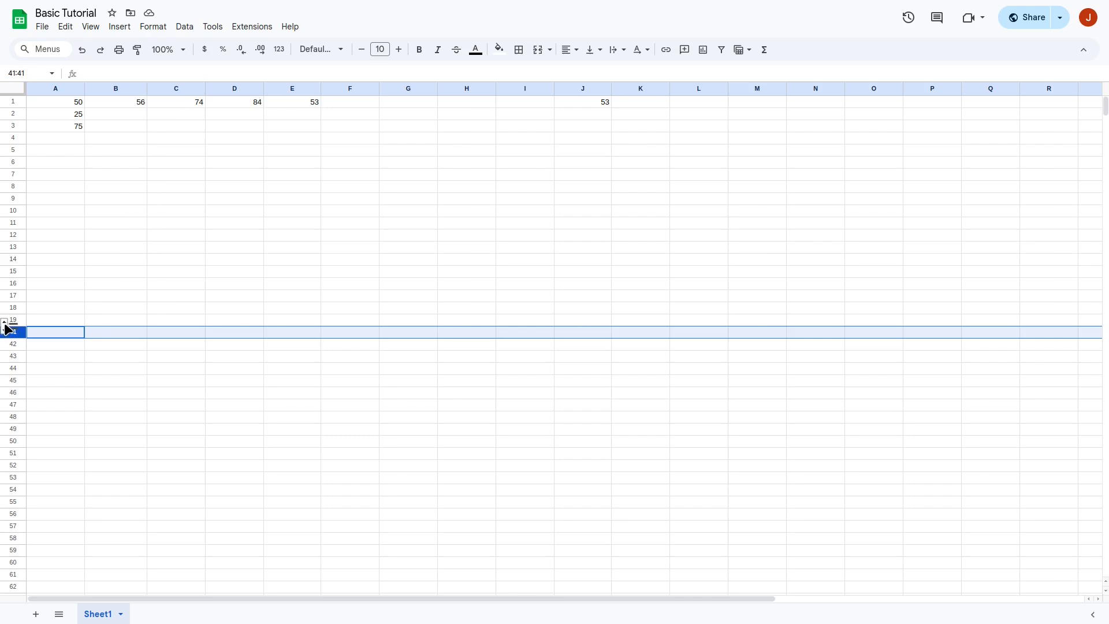
# Step: Select rows 19 to 41 and unhide all the hidden rows between them
pyautogui.click(16, 321)
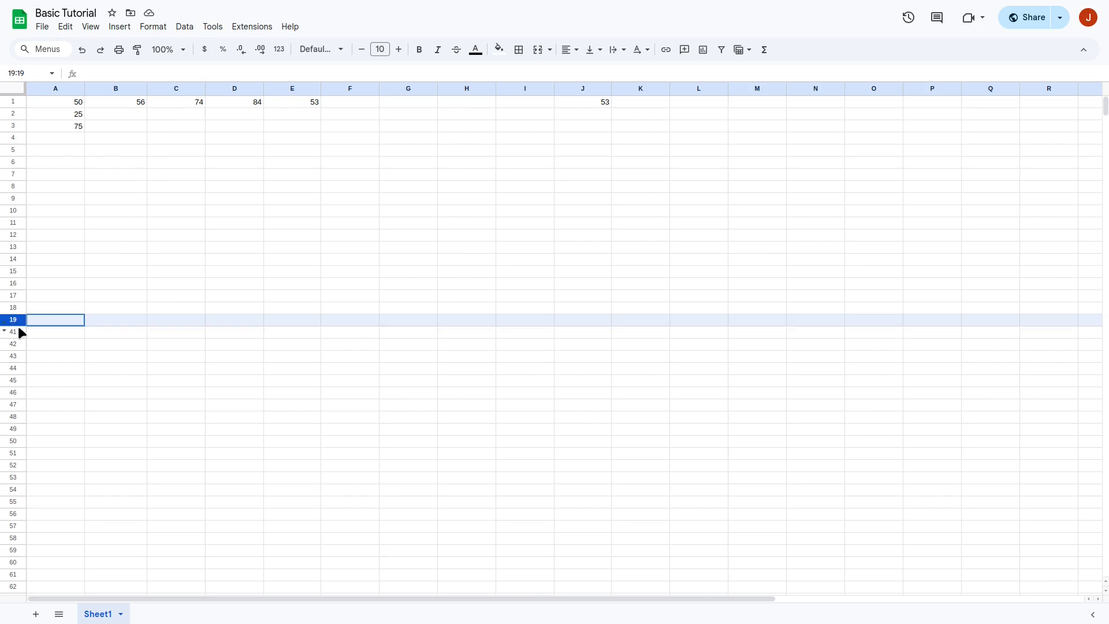
pyautogui.keyDown('shift'); pyautogui.click(16, 332); pyautogui.keyUp('shift')
pyautogui.rightClick(17, 326)
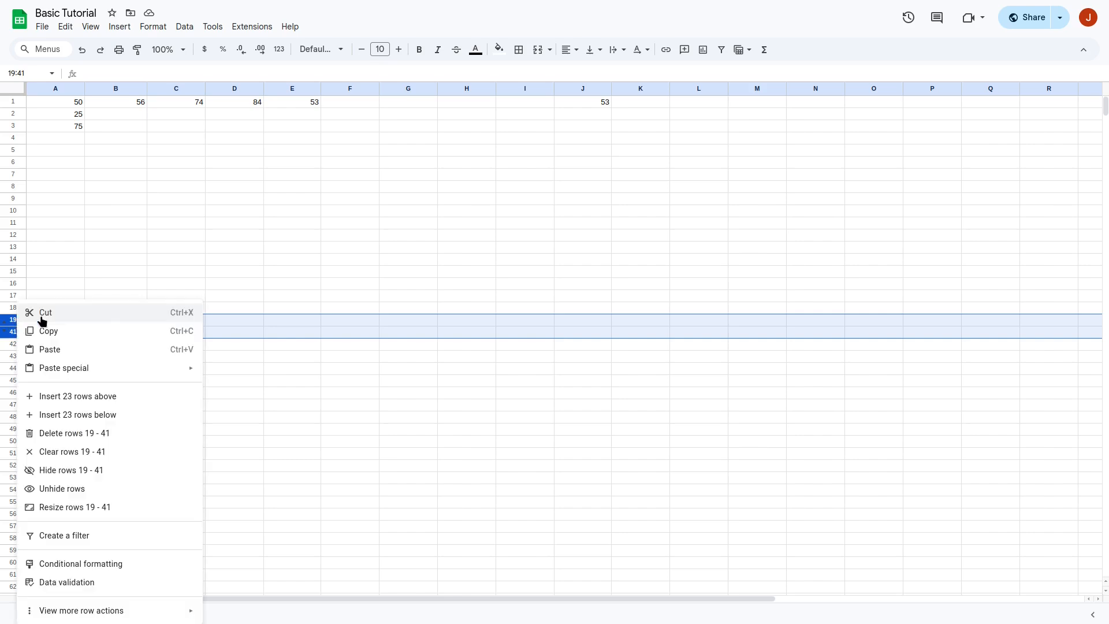
pyautogui.click(61, 488)
pyautogui.click(138, 406)
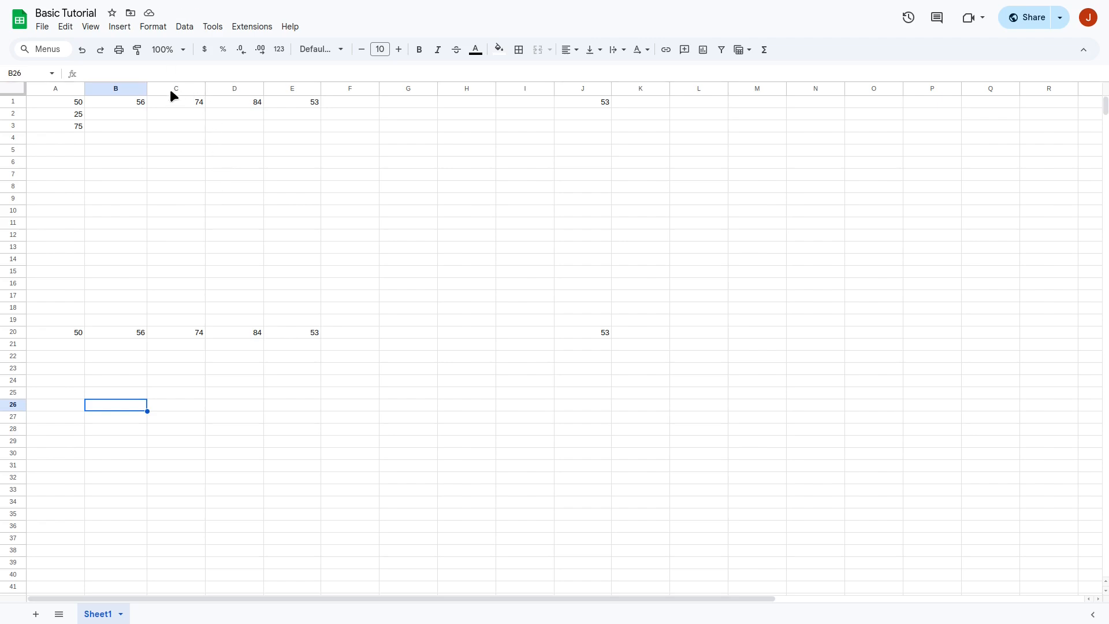
# Step: Hide columns C to E together
pyautogui.moveTo(169, 87); pyautogui.dragTo(294, 92)
pyautogui.rightClick(286, 91)
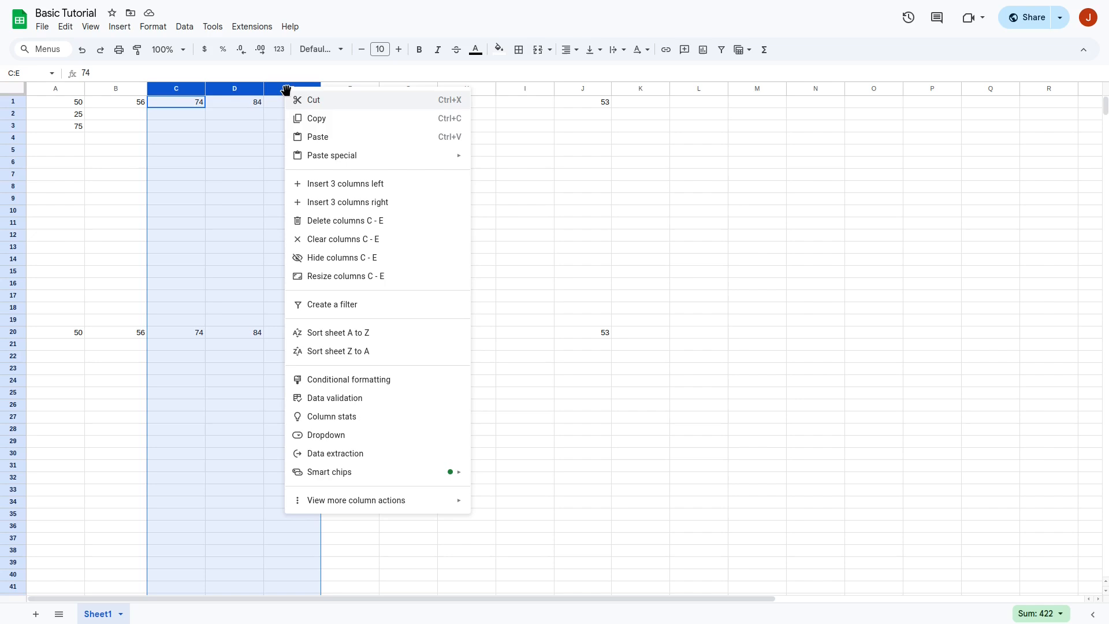
pyautogui.click(335, 258)
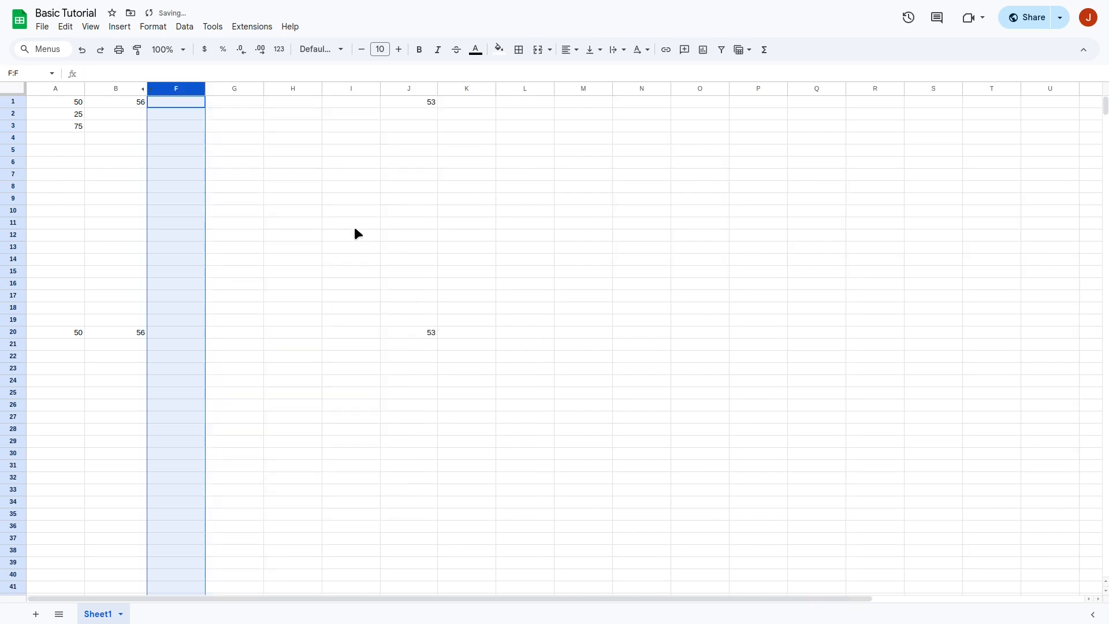
pyautogui.click(224, 137)
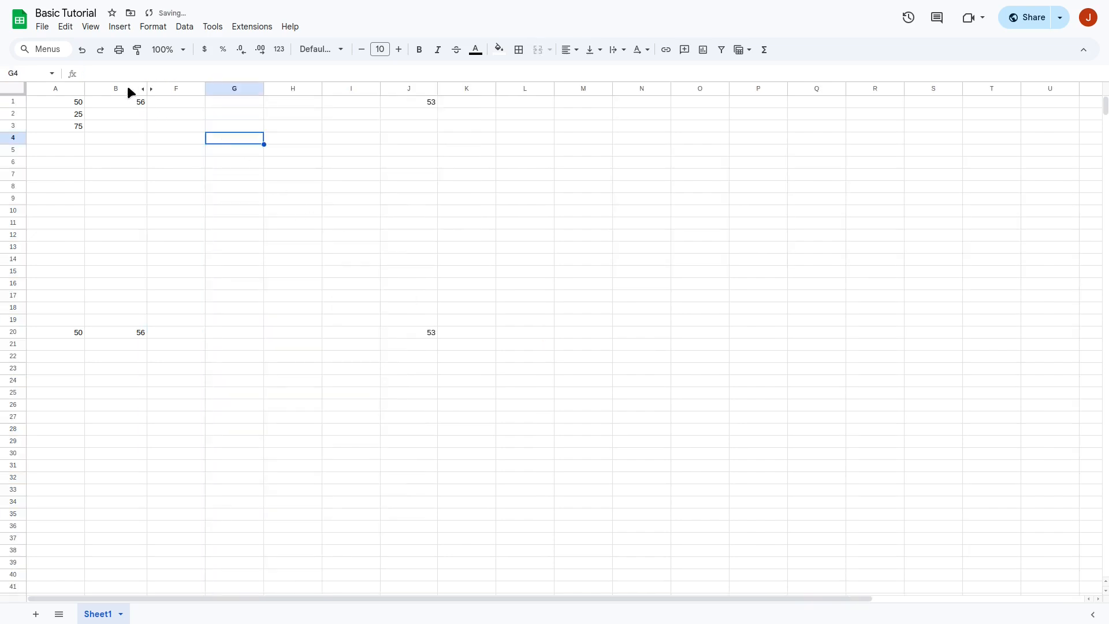
# Step: Select columns B to F and unhide the hidden columns C to E between them
pyautogui.moveTo(130, 91); pyautogui.dragTo(155, 89)
pyautogui.rightClick(160, 88)
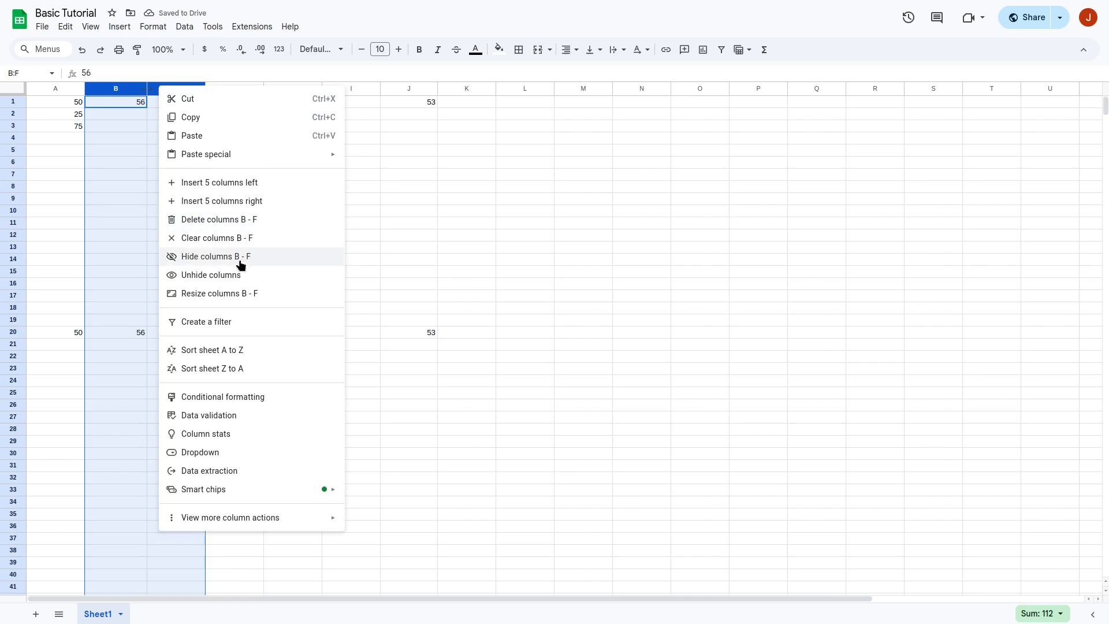
pyautogui.click(218, 274)
pyautogui.click(390, 153)
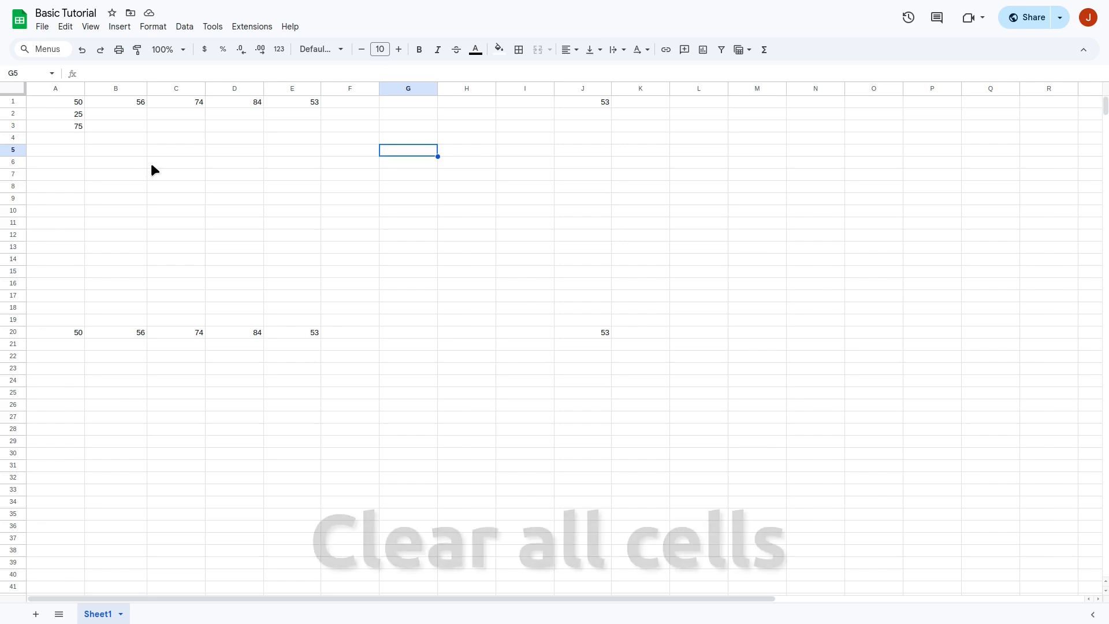
# Step: Select the entire sheet and delete the contents of all its cells
pyautogui.click(14, 88)
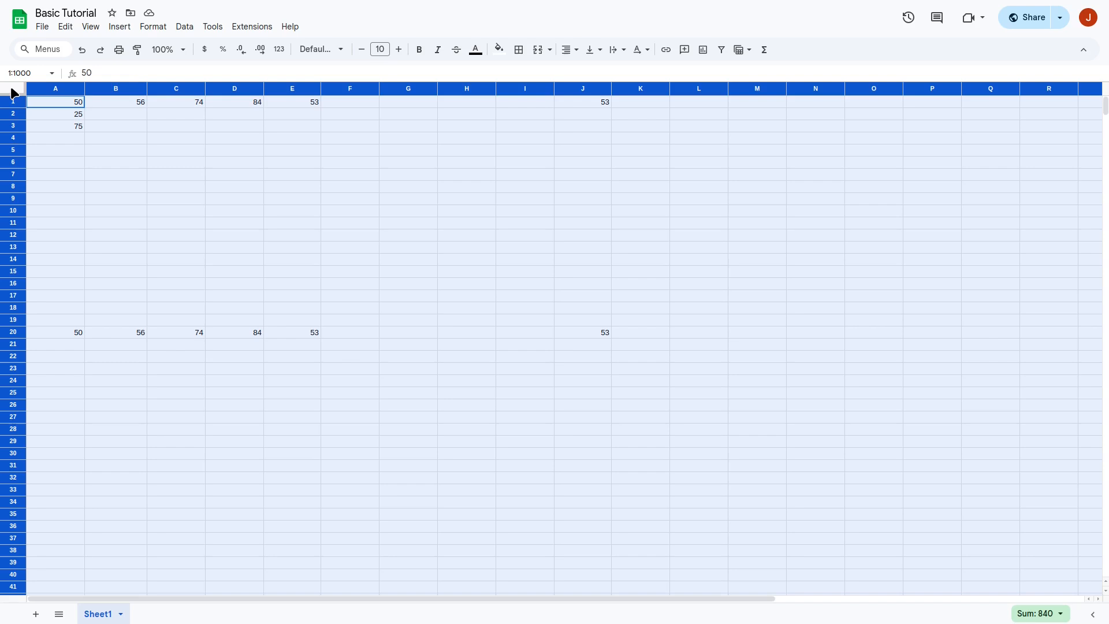
pyautogui.press('Delete')
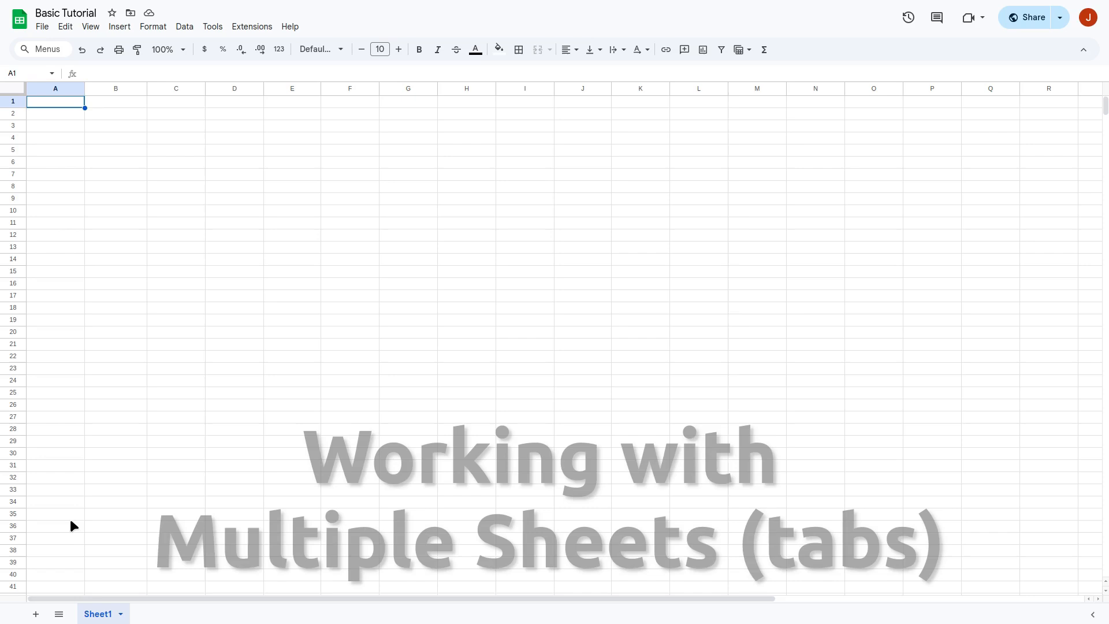
# Step: Add a new sheet to the spreadsheet, switch between both sheets and return to Sheet1
pyautogui.click(35, 614)
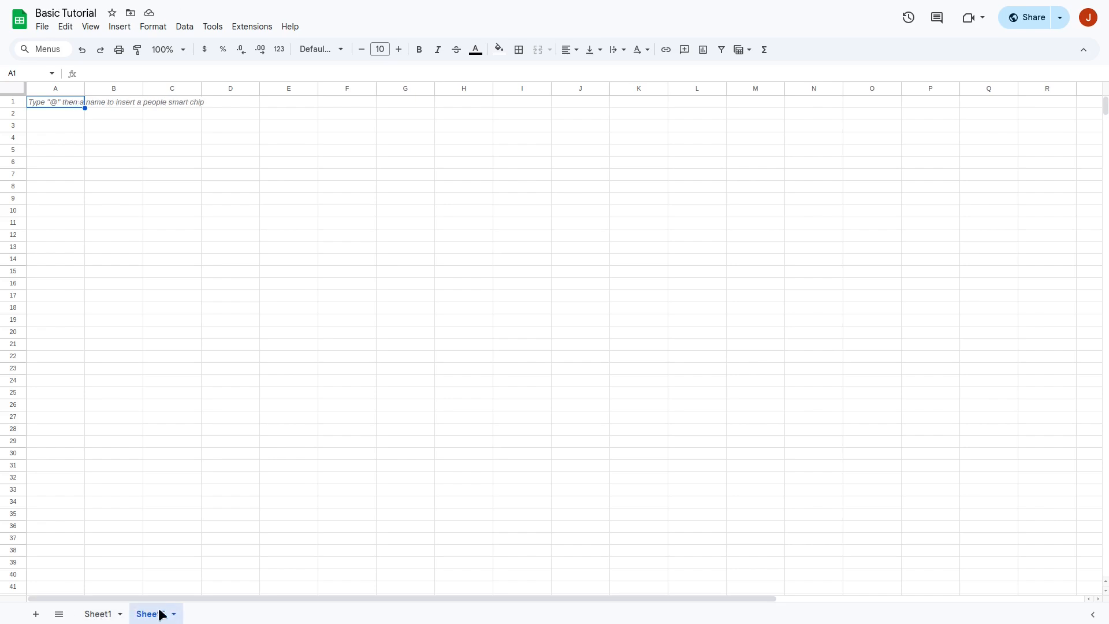
pyautogui.click(94, 616)
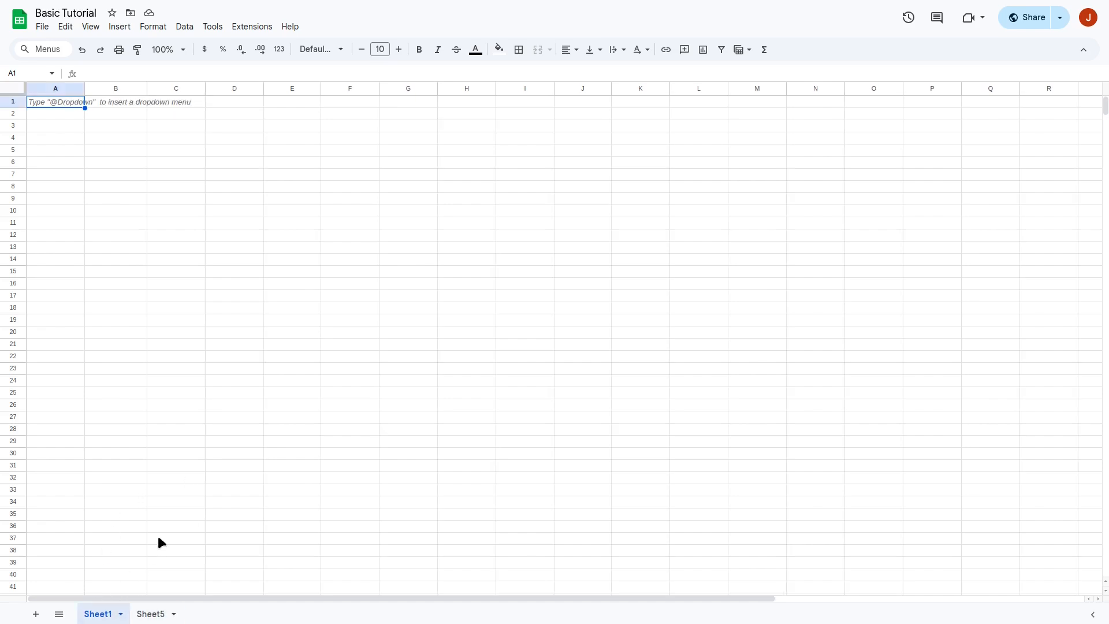
pyautogui.click(149, 616)
pyautogui.click(100, 614)
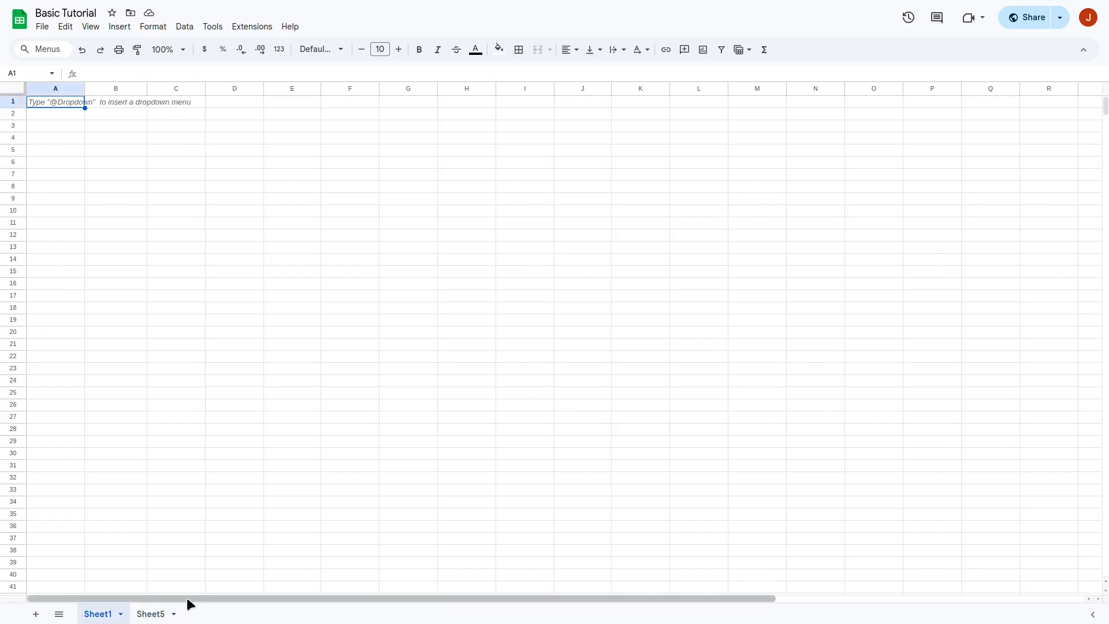
# Step: Rename the newly added sheet as Names and Sheet1 as Numbers
pyautogui.doubleClick(149, 615)
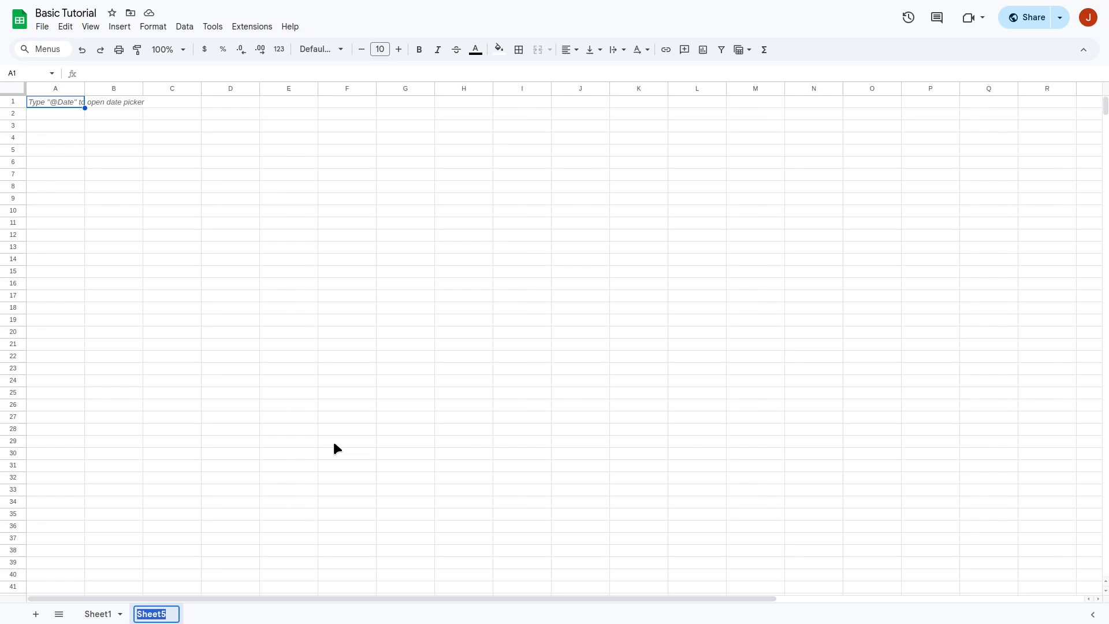
pyautogui.write('Names')
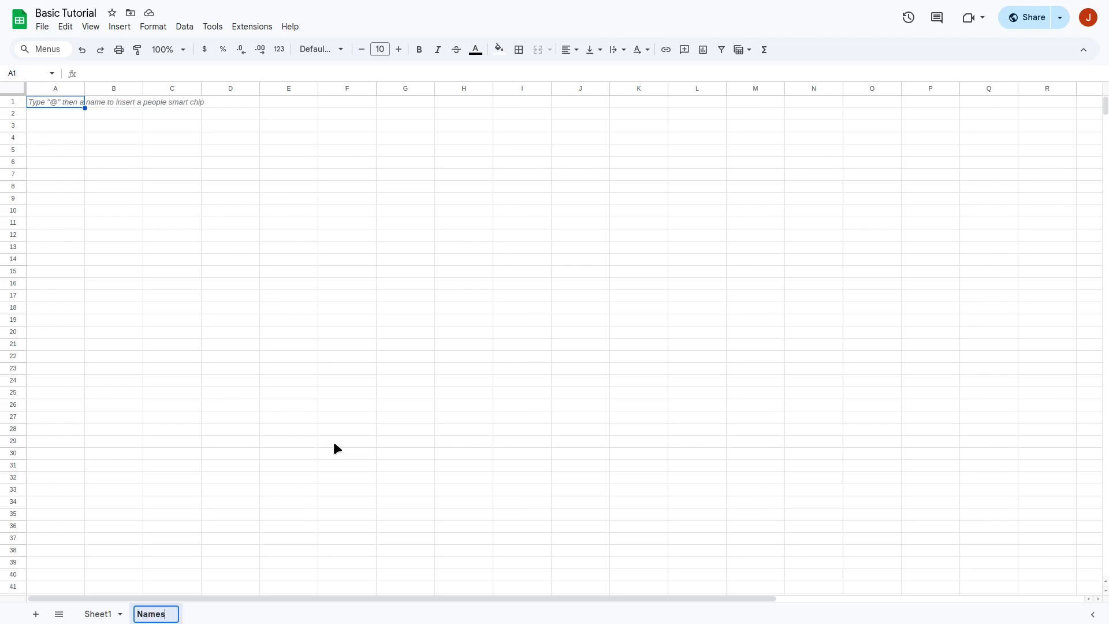
pyautogui.press('Return')
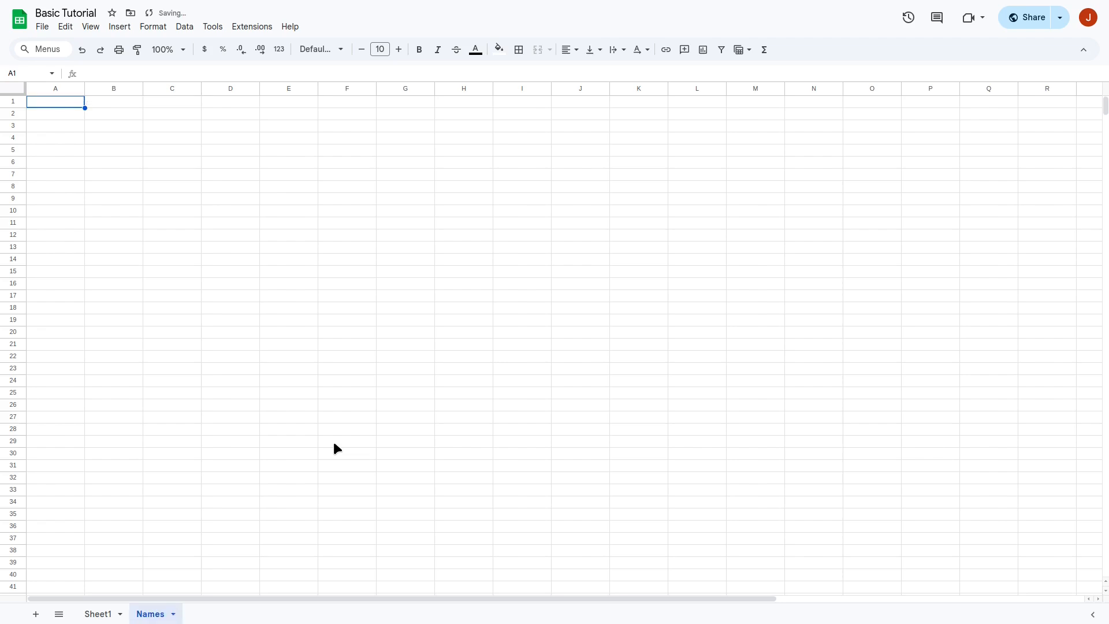
pyautogui.doubleClick(100, 614)
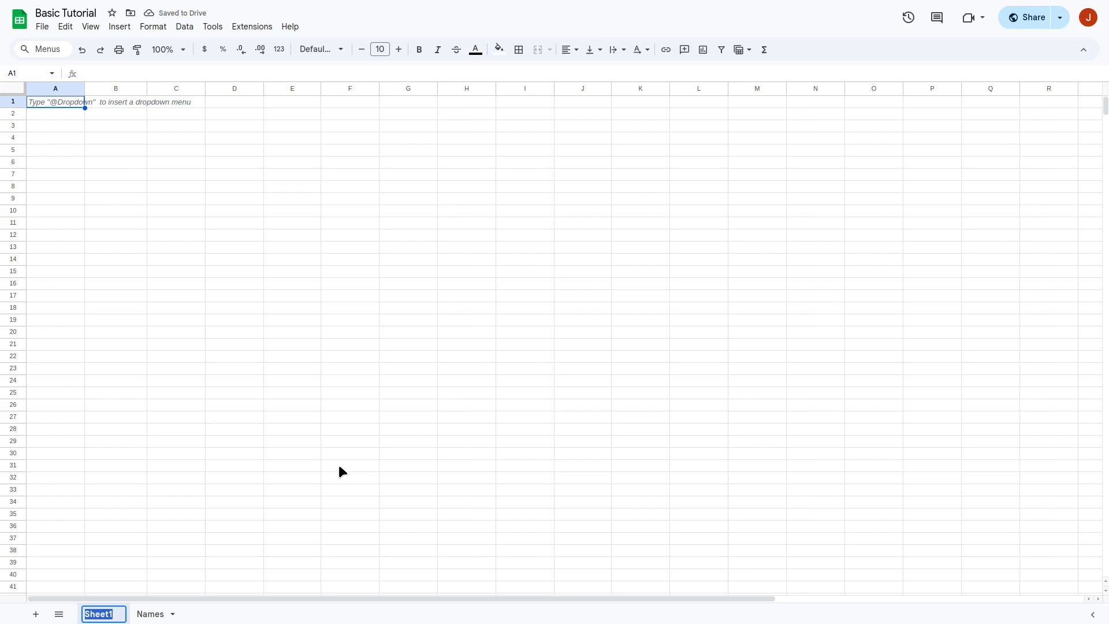
pyautogui.write('Numbers')
pyautogui.press('Return')
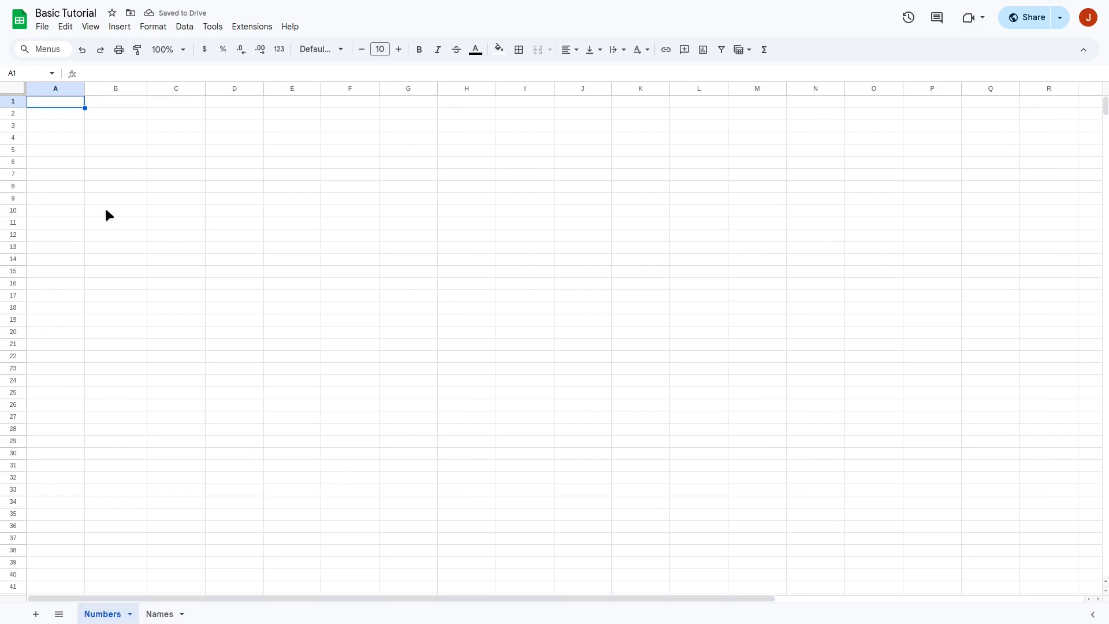
# Step: Enter four first names down cells A1 to A4 of the Names sheet
pyautogui.click(160, 614)
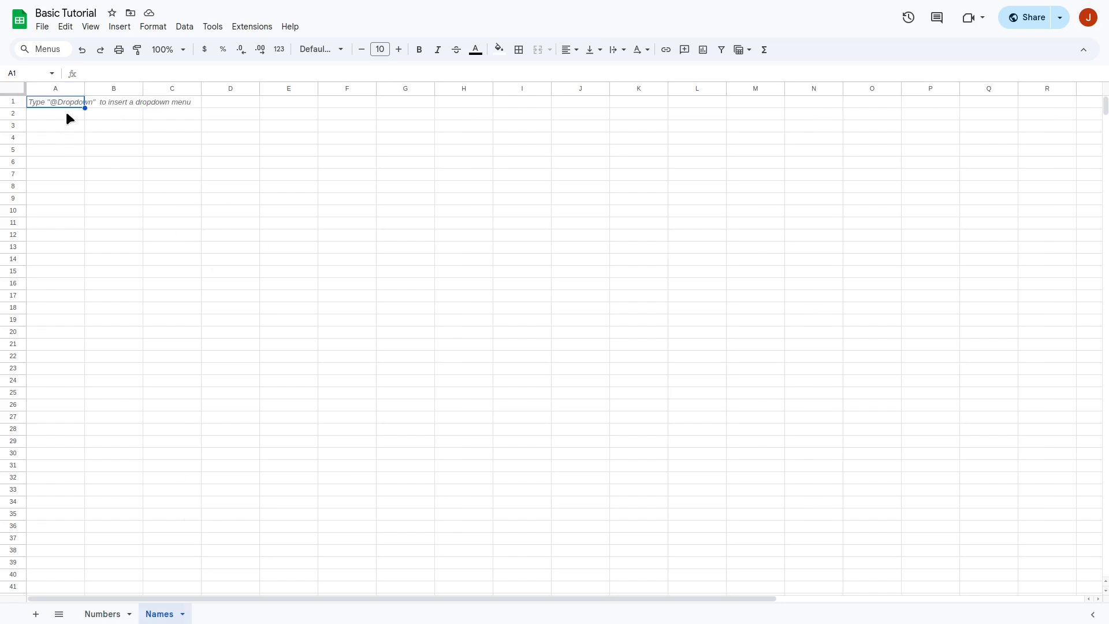
pyautogui.write('Alex')
pyautogui.press('Return')
pyautogui.write('Don')
pyautogui.press('Return')
pyautogui.write('Ronald')
pyautogui.press('Return')
pyautogui.write('Sue')
pyautogui.press('Return')
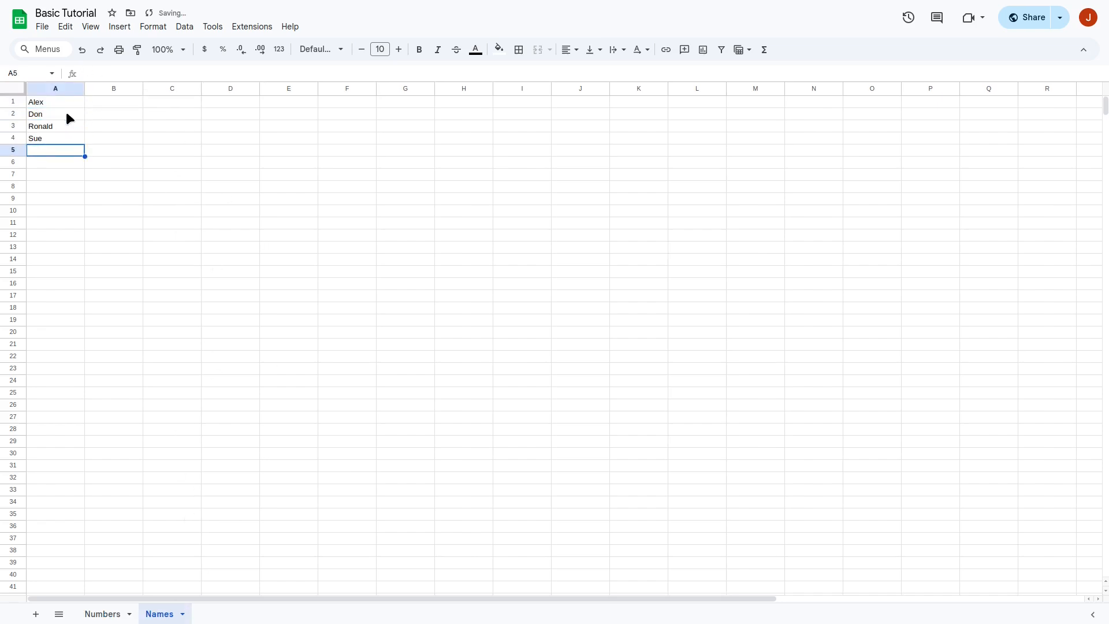
# Step: Duplicate the Names sheet as Names 2 and place the copy before the Numbers sheet
pyautogui.click(182, 614)
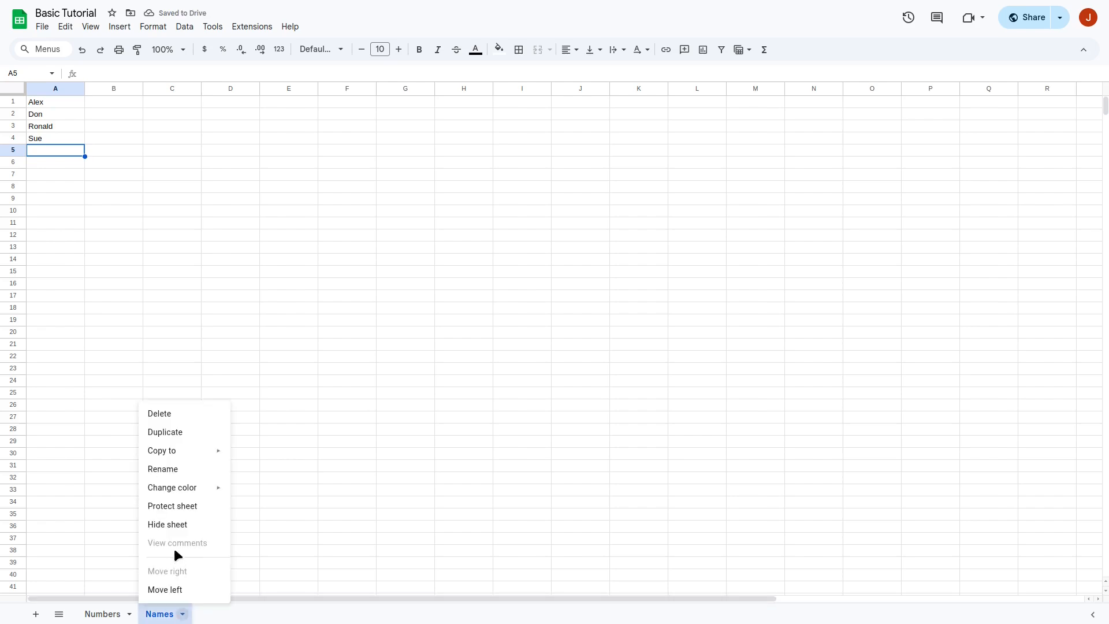
pyautogui.click(169, 433)
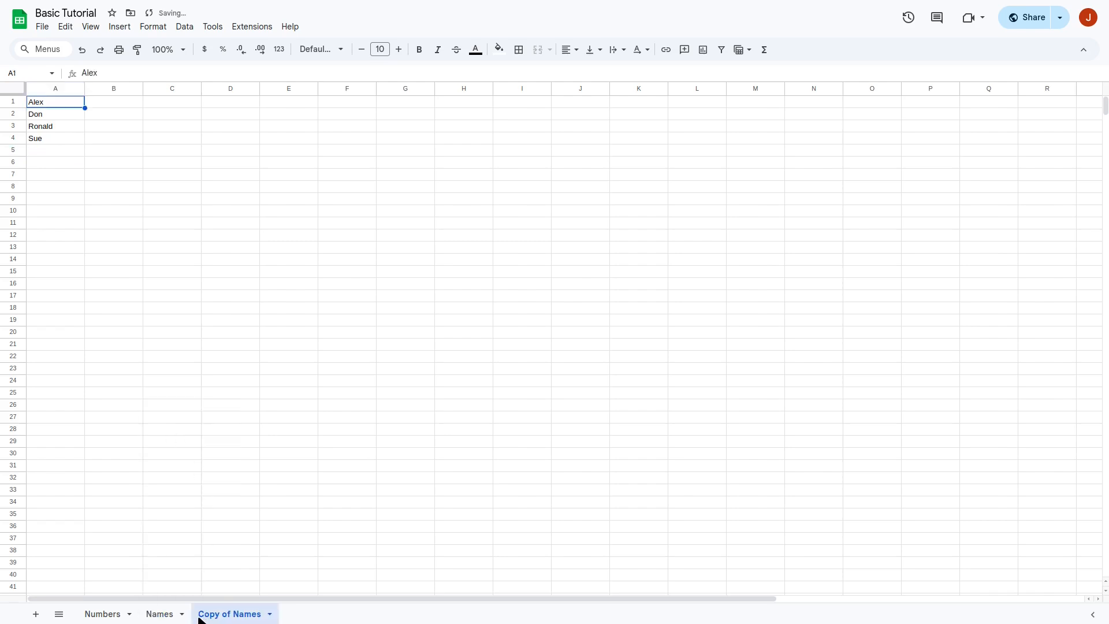
pyautogui.doubleClick(231, 614)
pyautogui.write('Names 2')
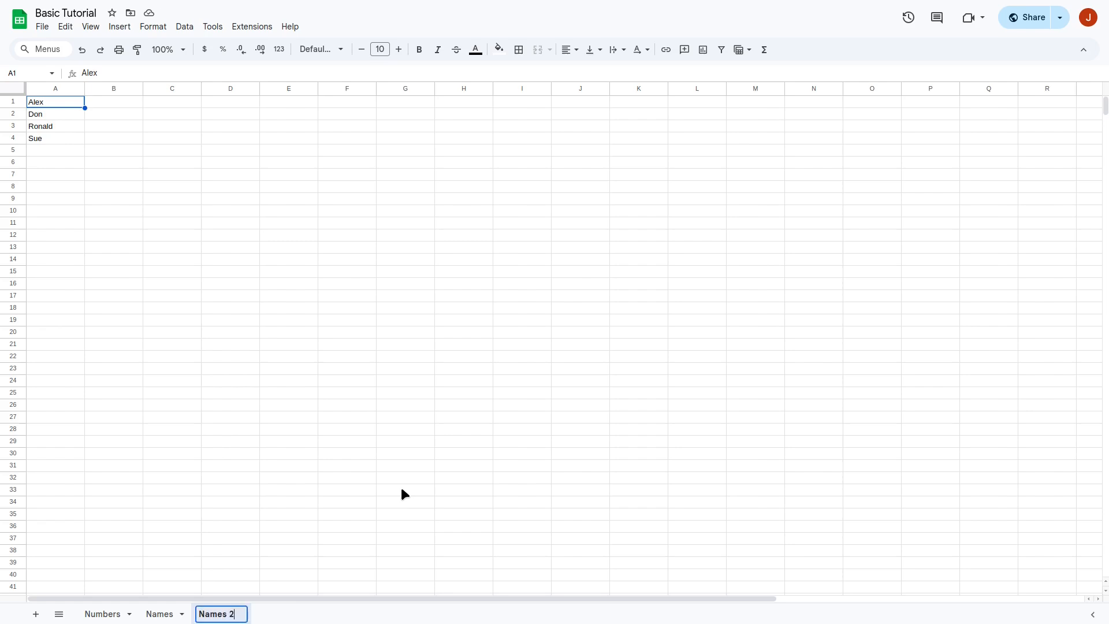
pyautogui.press('Return')
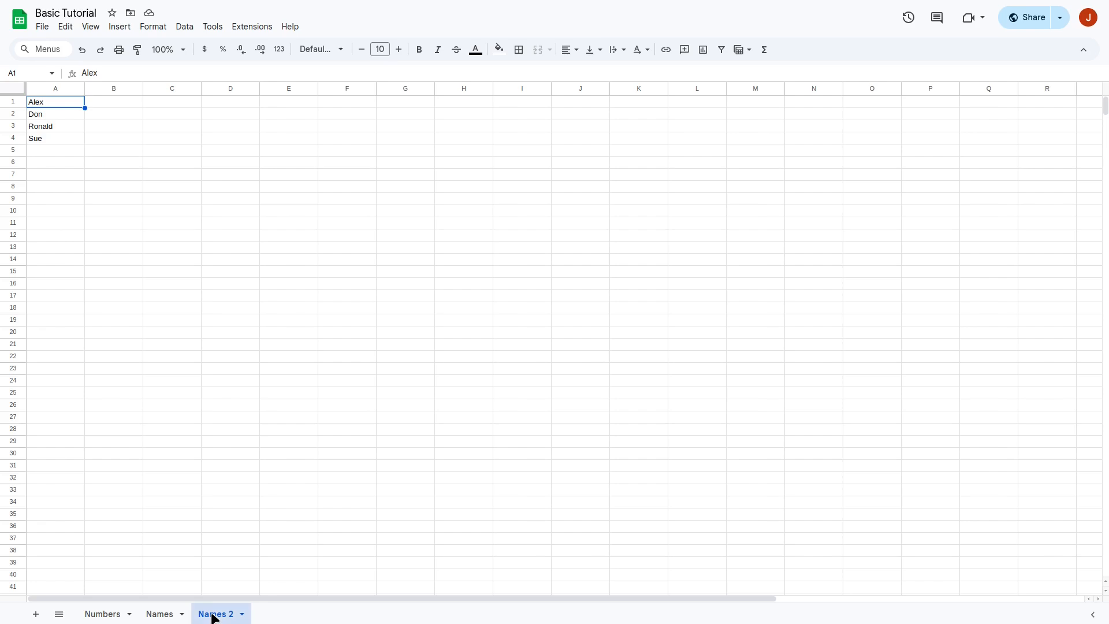
pyautogui.moveTo(212, 617); pyautogui.dragTo(87, 613)
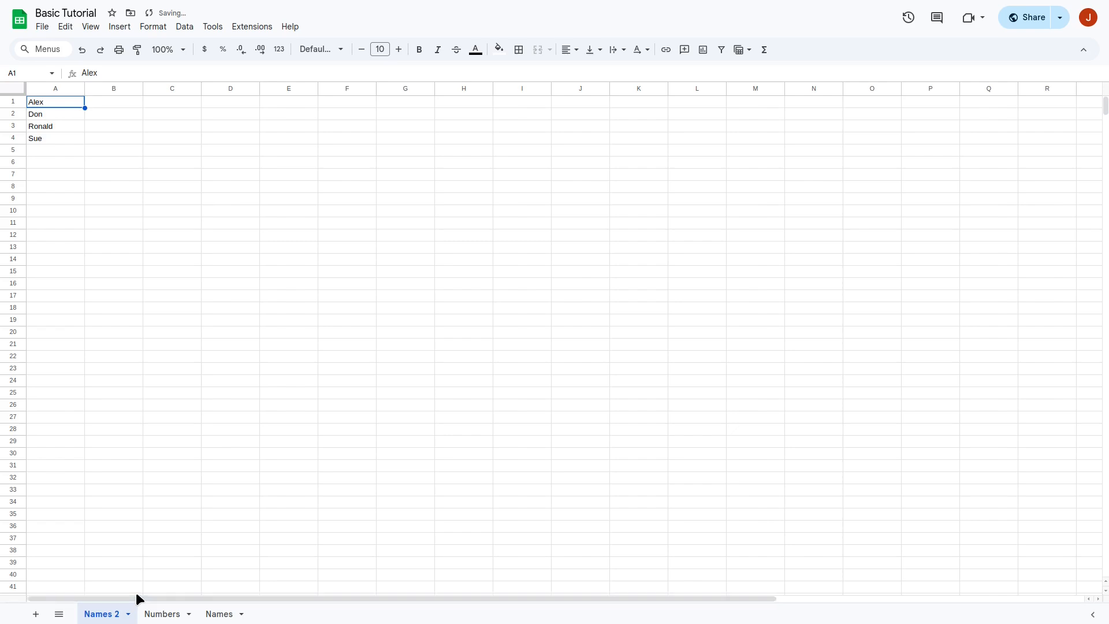
# Step: View the list of all sheets and use it to switch to the Names sheet
pyautogui.click(58, 615)
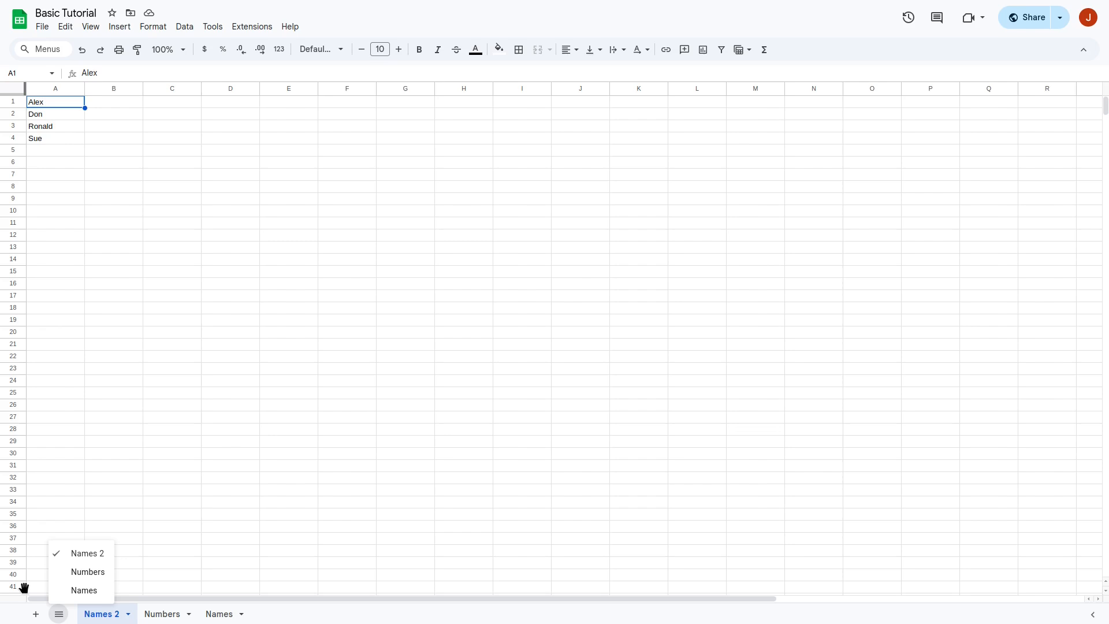
pyautogui.click(299, 618)
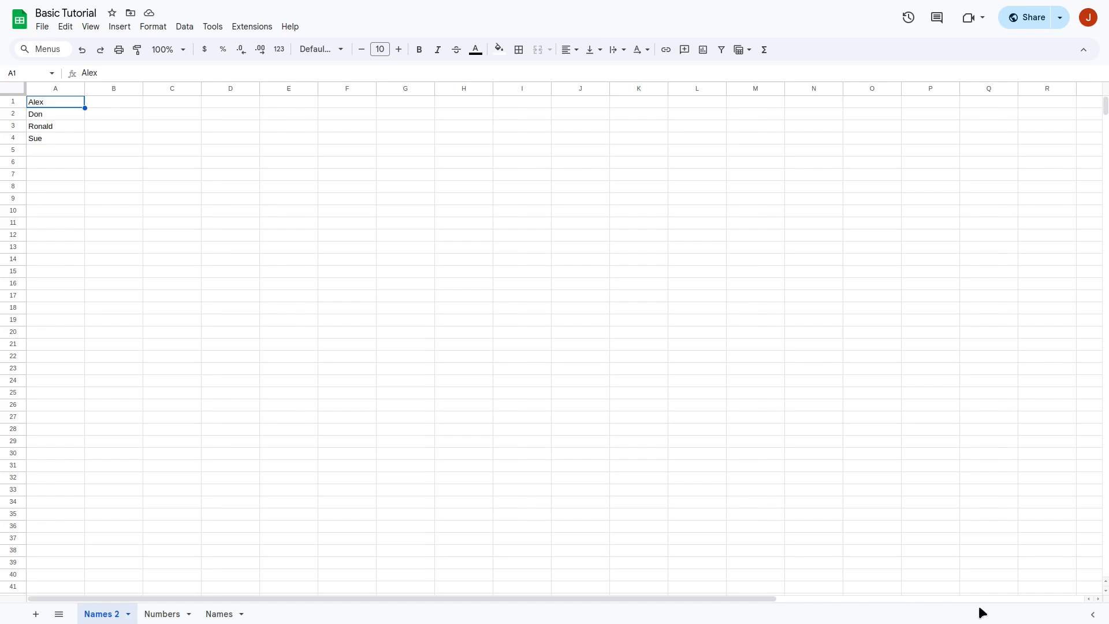
pyautogui.click(60, 615)
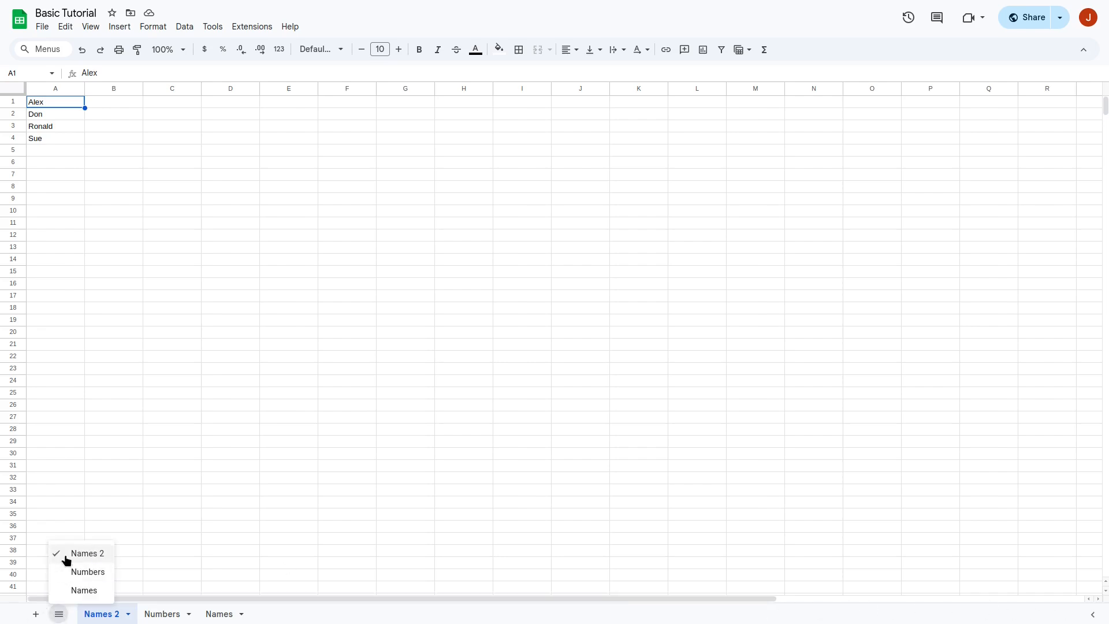
pyautogui.click(77, 590)
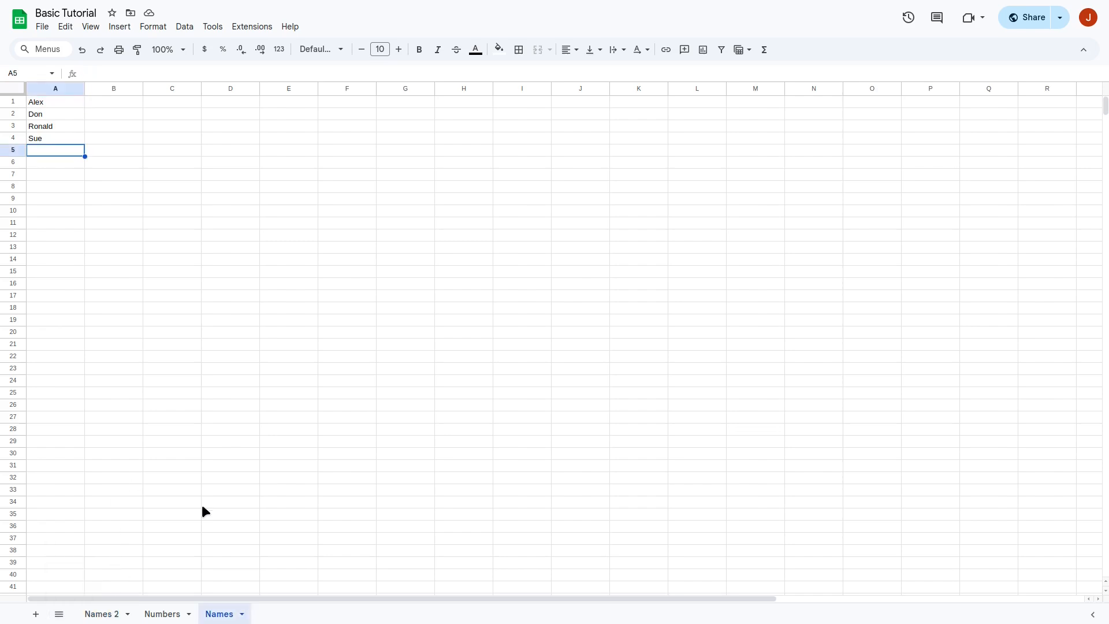
# Step: Delete the Names 2 sheet from the spreadsheet and confirm the deletion
pyautogui.click(127, 615)
pyautogui.click(128, 616)
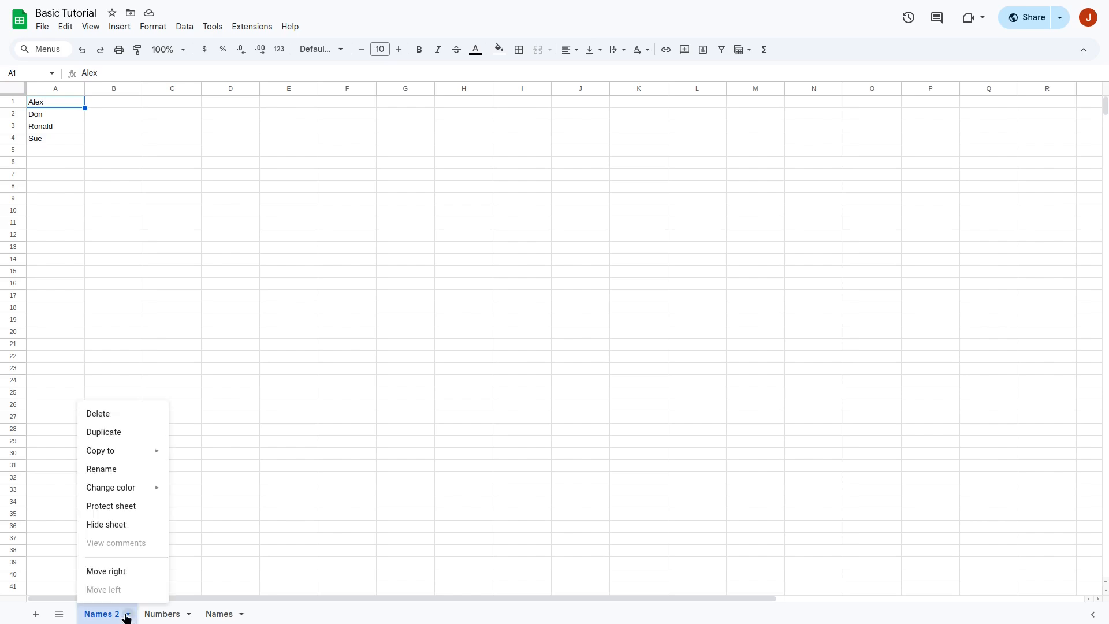
pyautogui.click(106, 414)
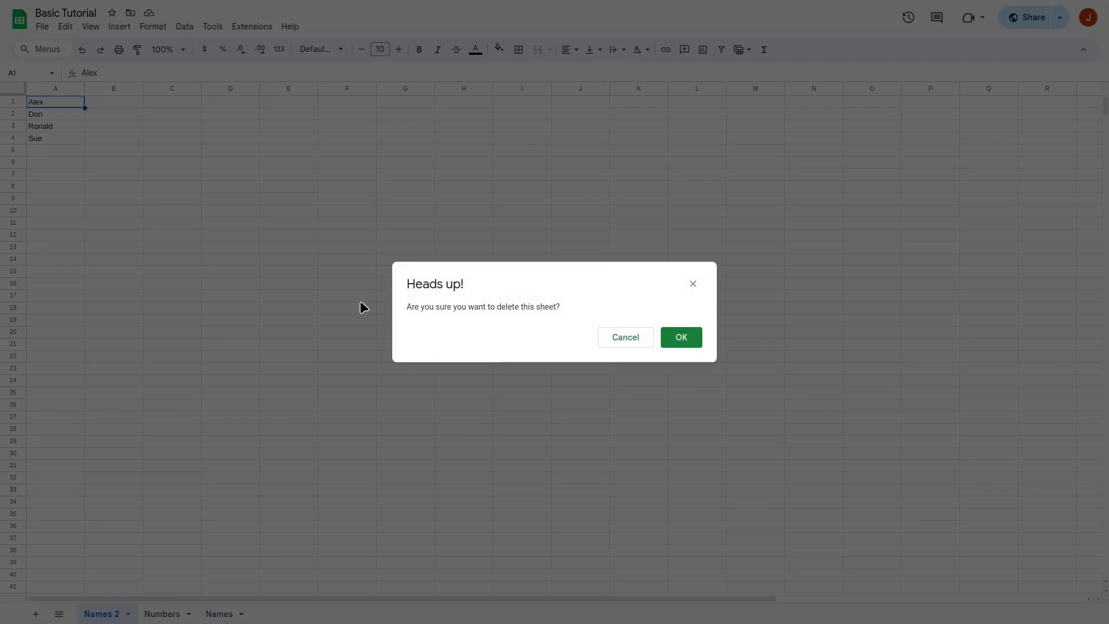
pyautogui.click(672, 340)
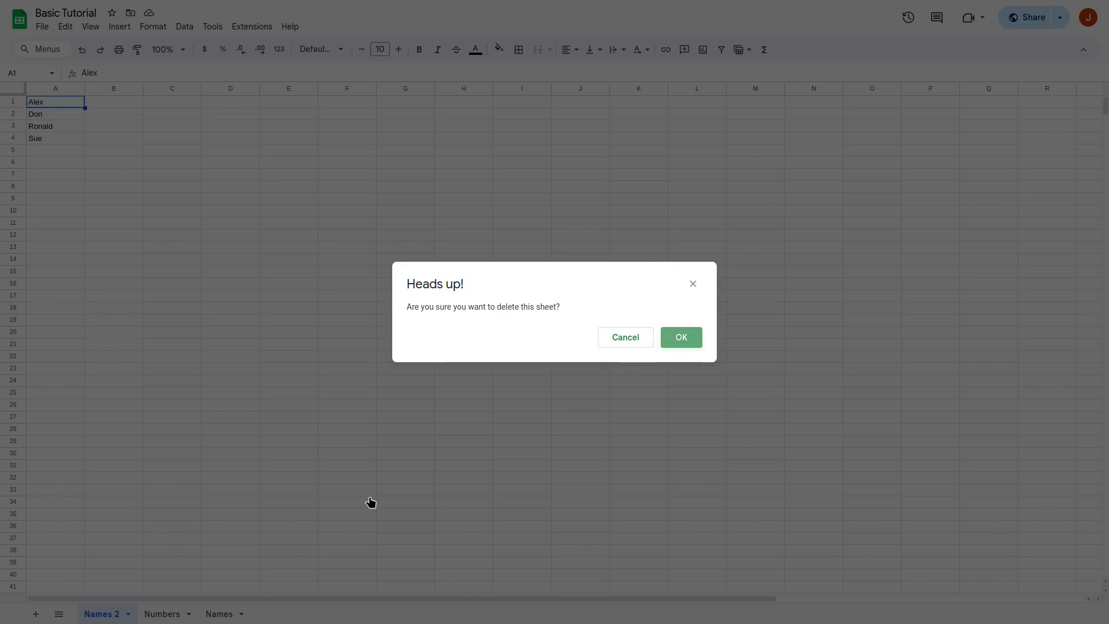
# Step: Rename the Numbers sheet as Sheet1
pyautogui.doubleClick(104, 613)
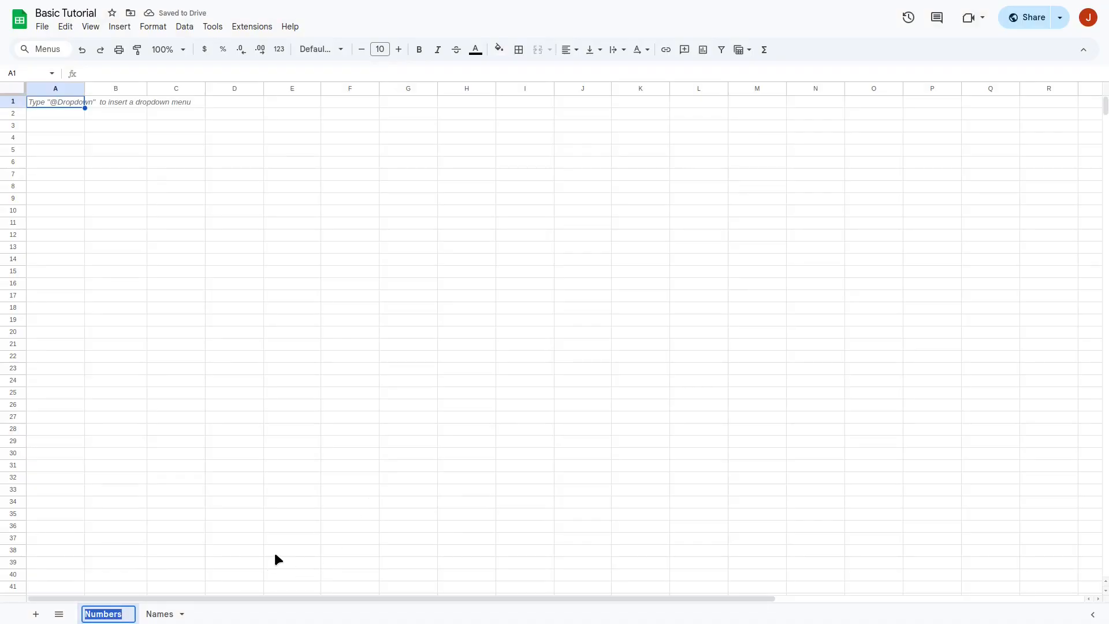
pyautogui.write('Sheet1')
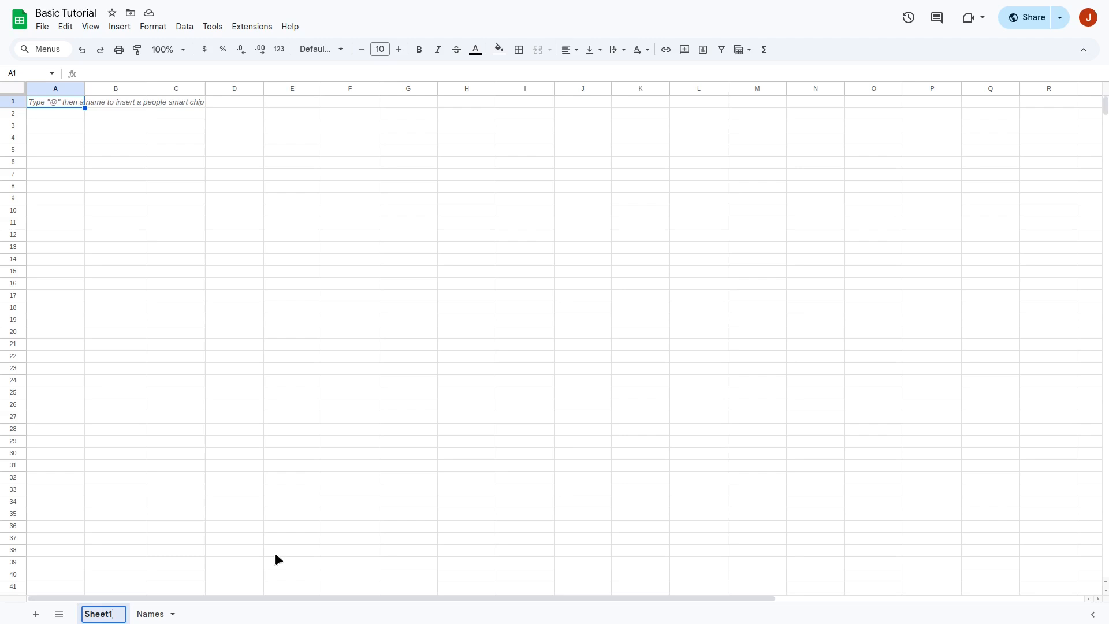
pyautogui.press('Return')
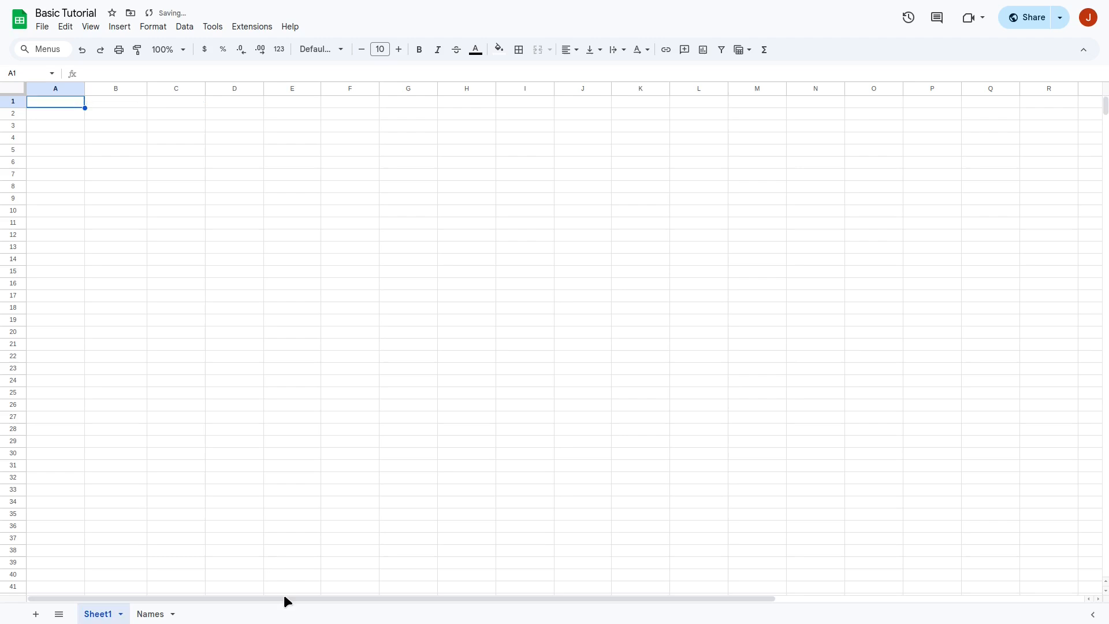
# Step: Delete the Names sheet so that only Sheet1 remains in the spreadsheet
pyautogui.click(171, 617)
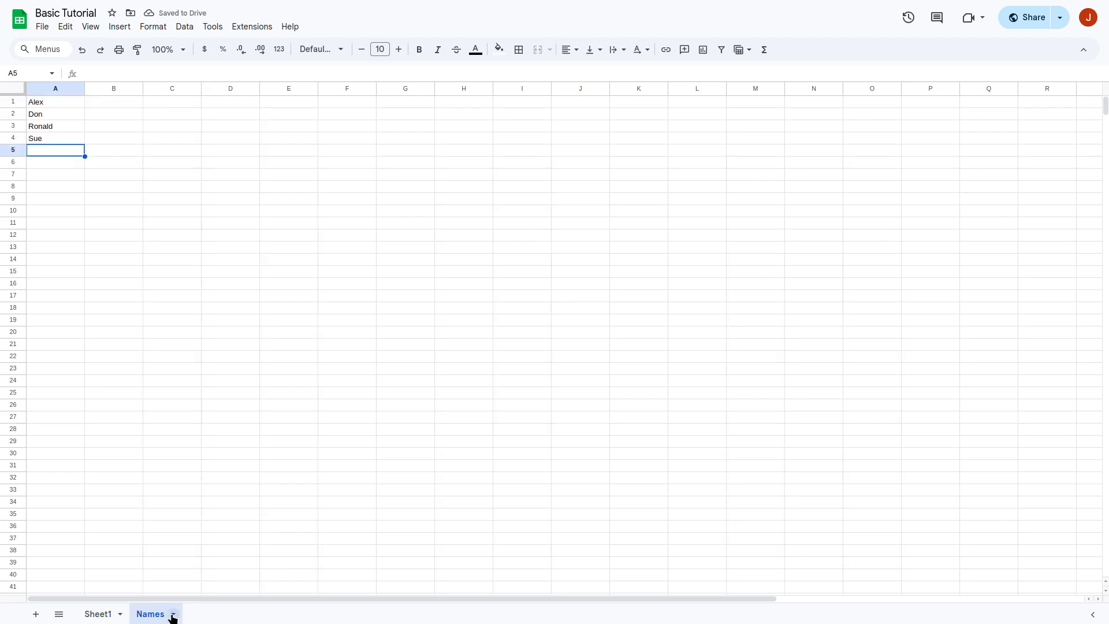
pyautogui.click(171, 617)
pyautogui.click(154, 415)
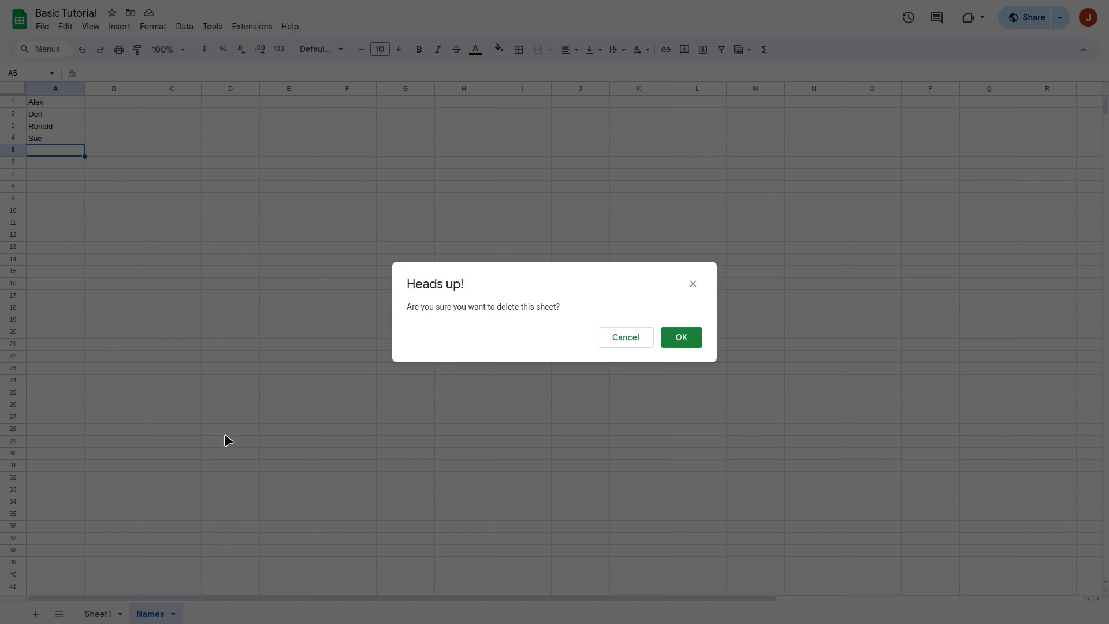
pyautogui.click(680, 341)
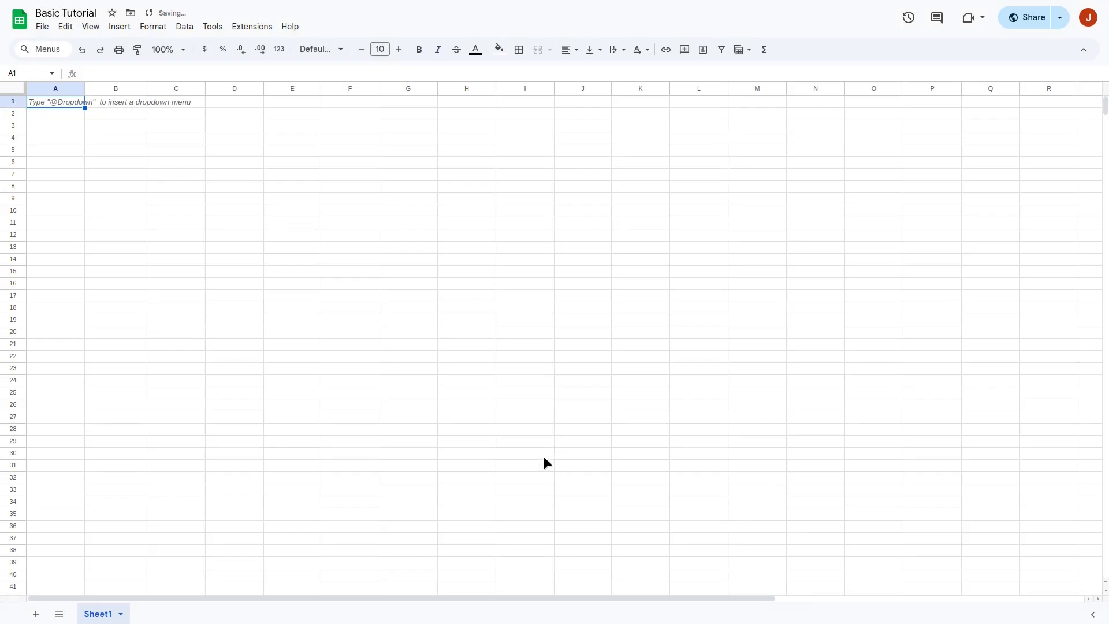